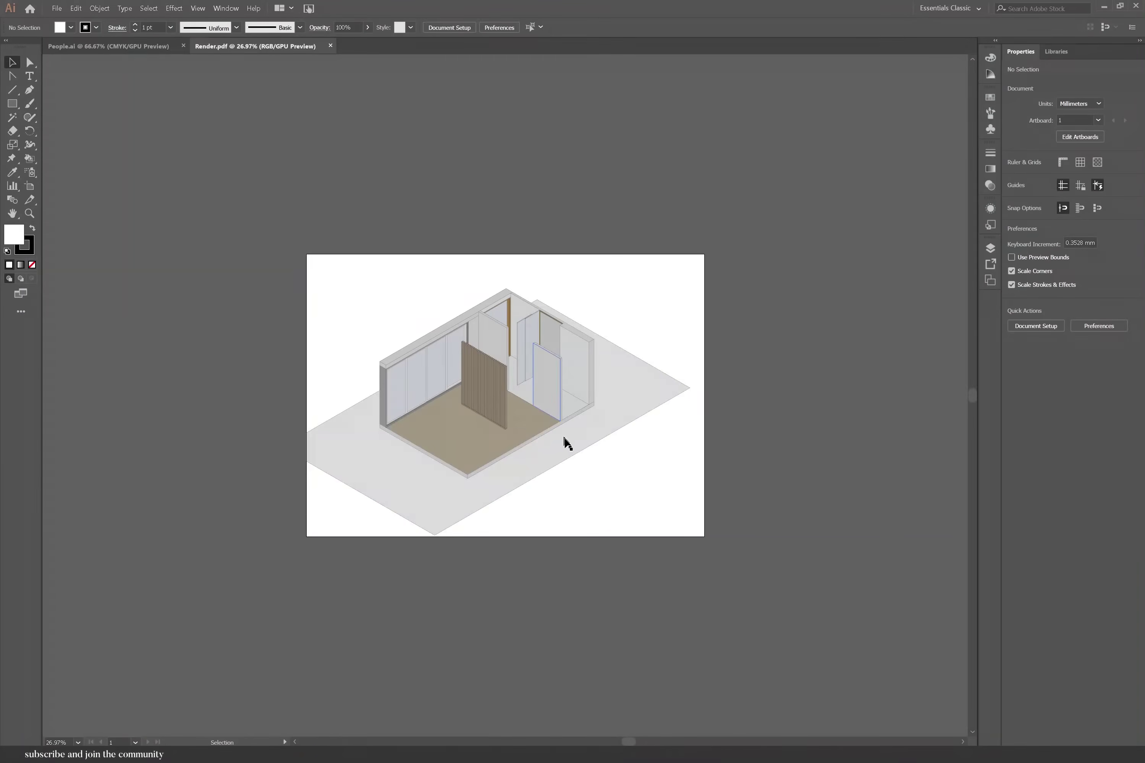
Delete the grey ground plane and all its leftover ground outline lines.
left_click(571, 449)
right_click(571, 446)
left_click(551, 460)
key("Delete")
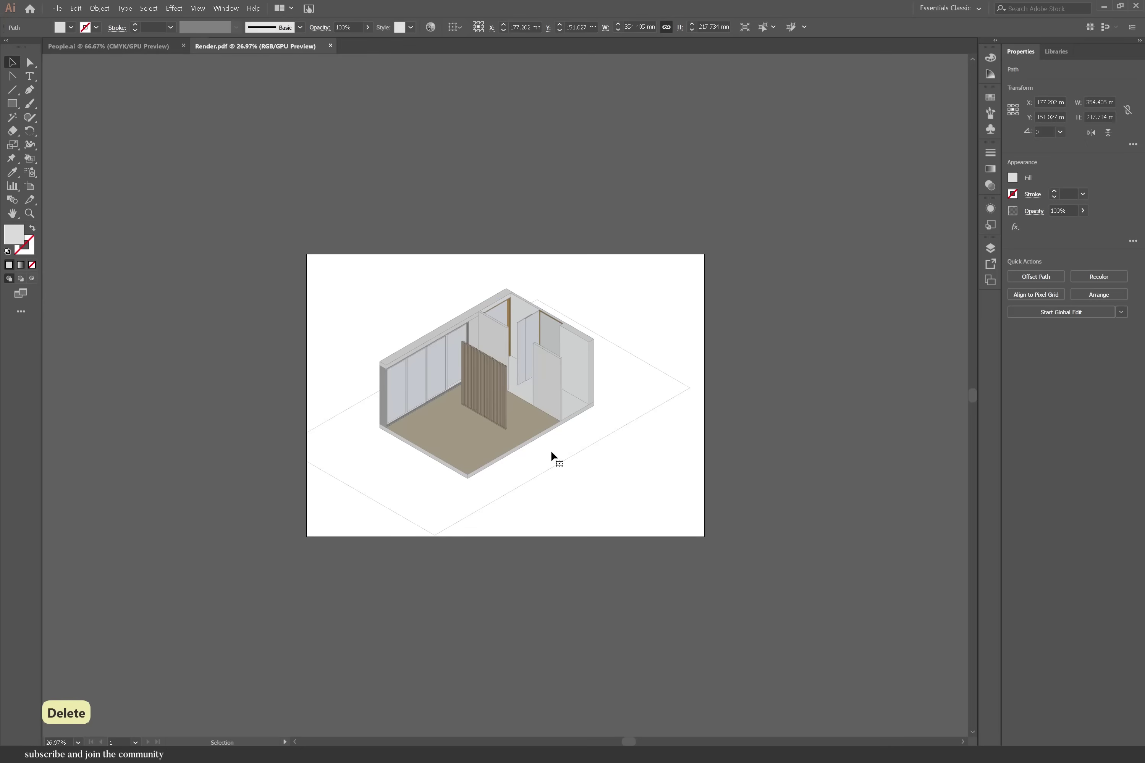
left_click(569, 458)
key("Delete")
left_click(682, 381)
key("Delete")
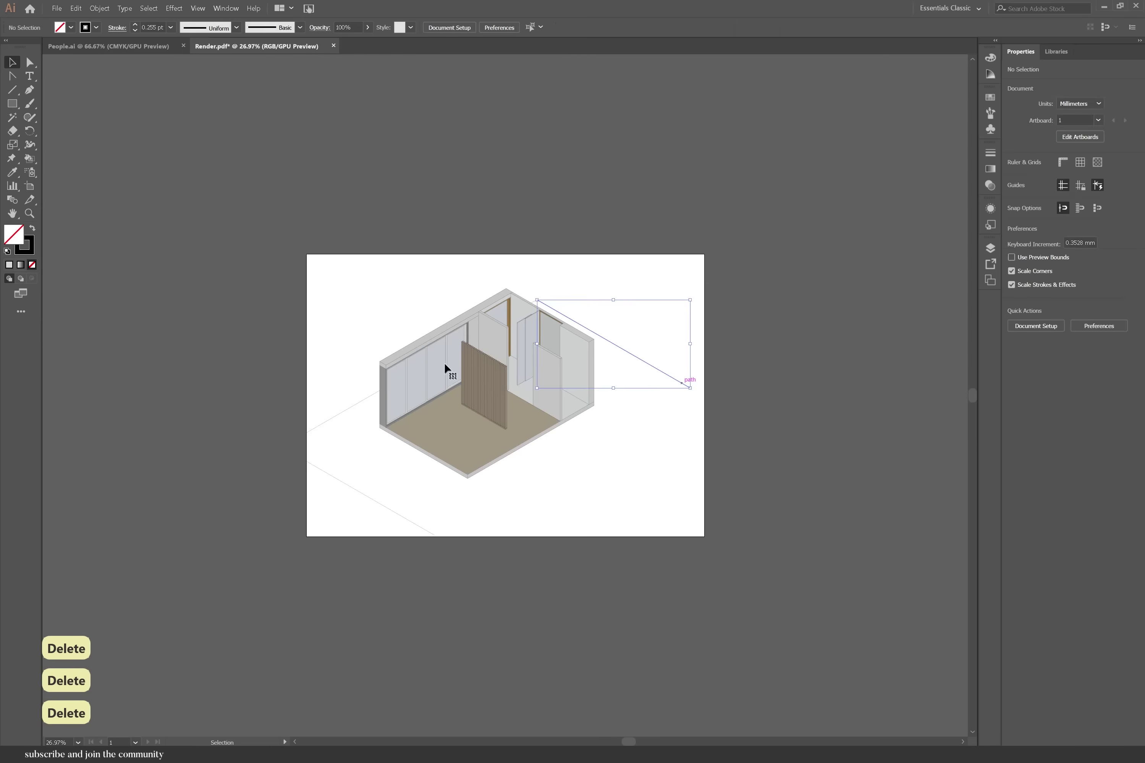
left_click_drag(330, 432, 315, 385)
key("Delete")
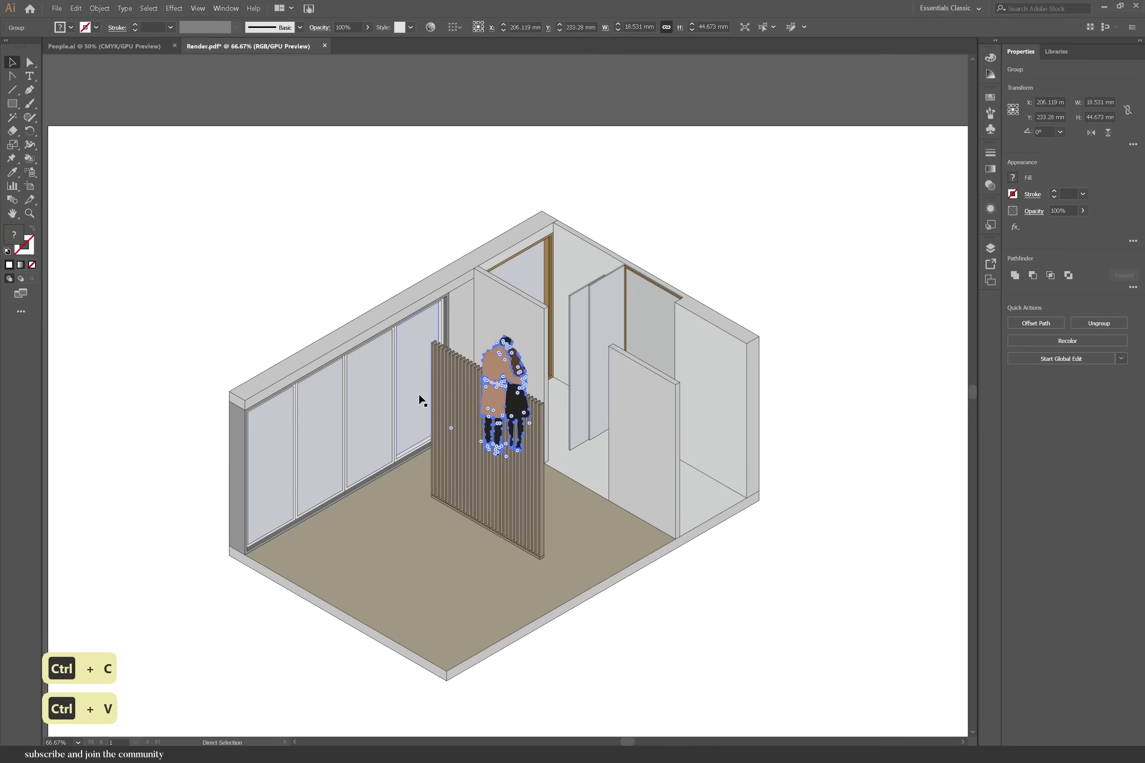
Position the pasted embracing couple beside the left window at a smaller size.
left_click(508, 373)
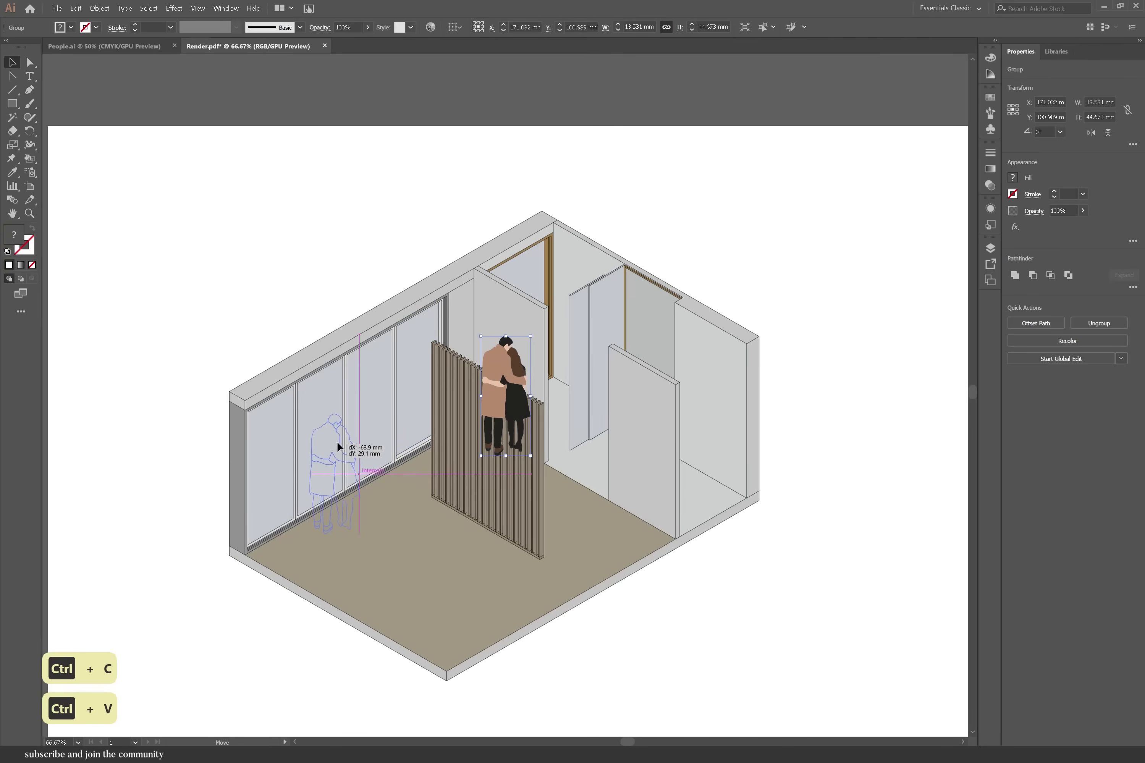
left_click_drag(339, 446, 315, 428)
key("ctrl+z")
key("ctrl+z")
left_click(205, 550)
Select all wall faces sharing the grey fill and recolour them a lighter grey.
scroll(353, 539, "up", 1)
left_click(571, 199)
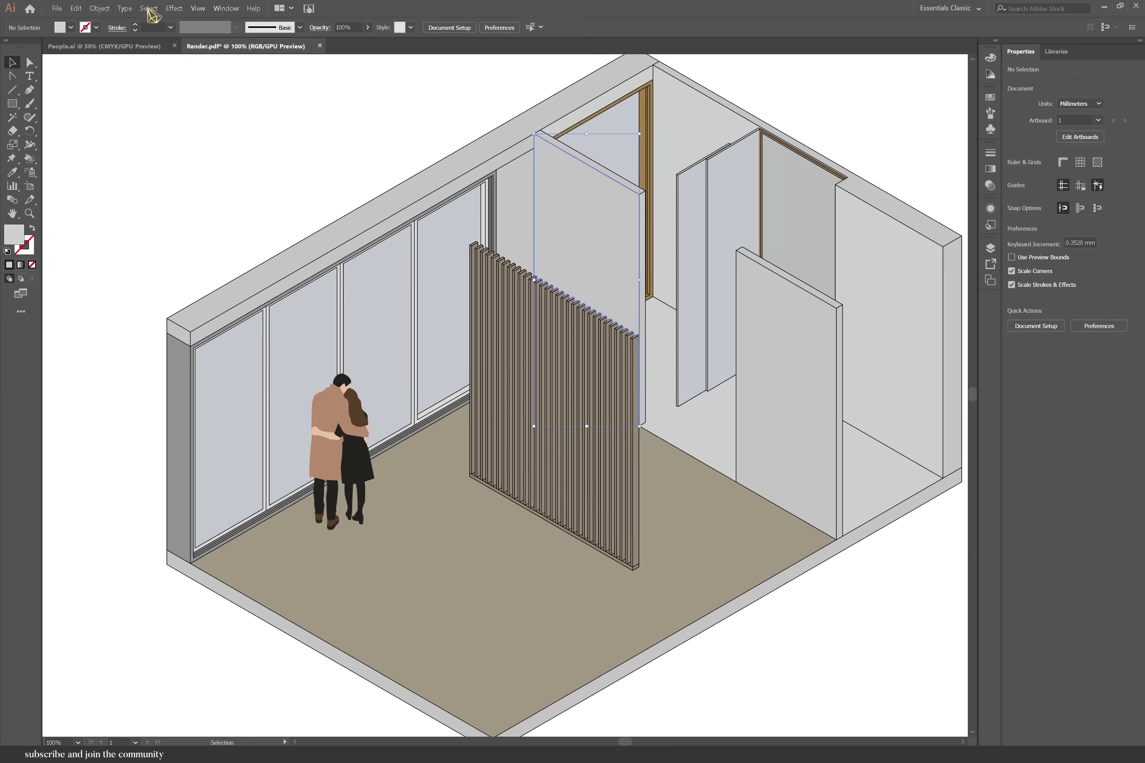
left_click(149, 8)
mouse_move(187, 109)
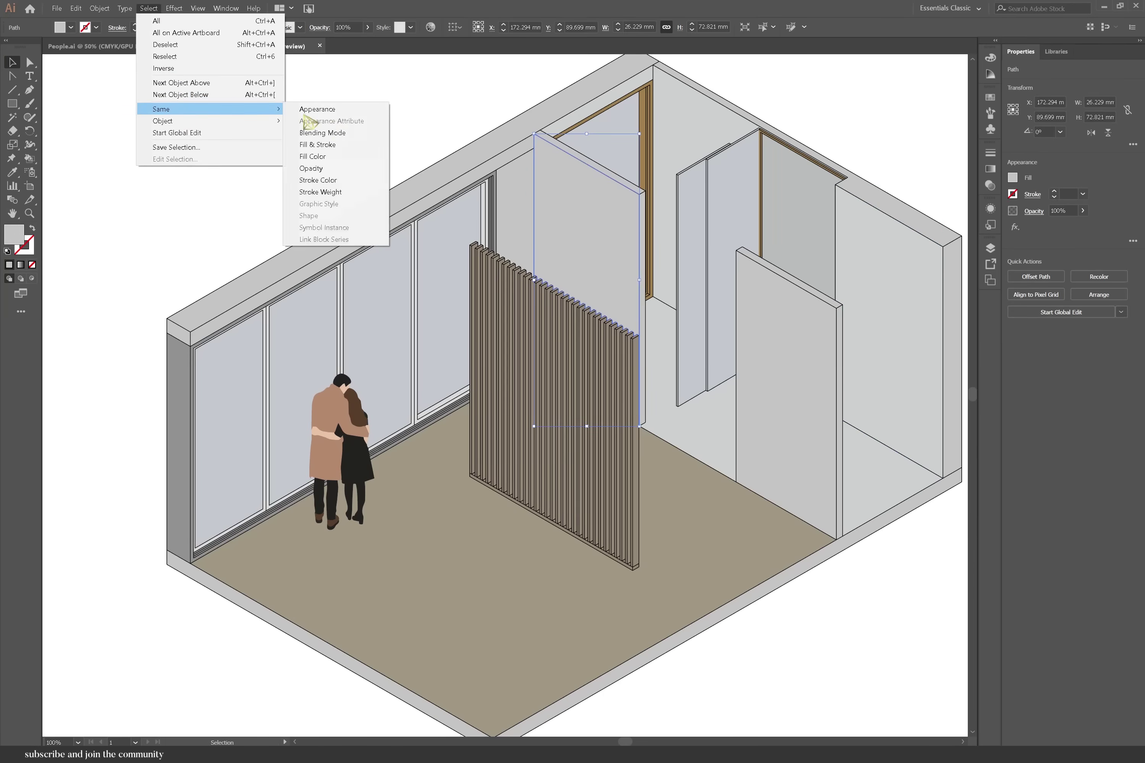
left_click(315, 157)
left_click(1013, 179)
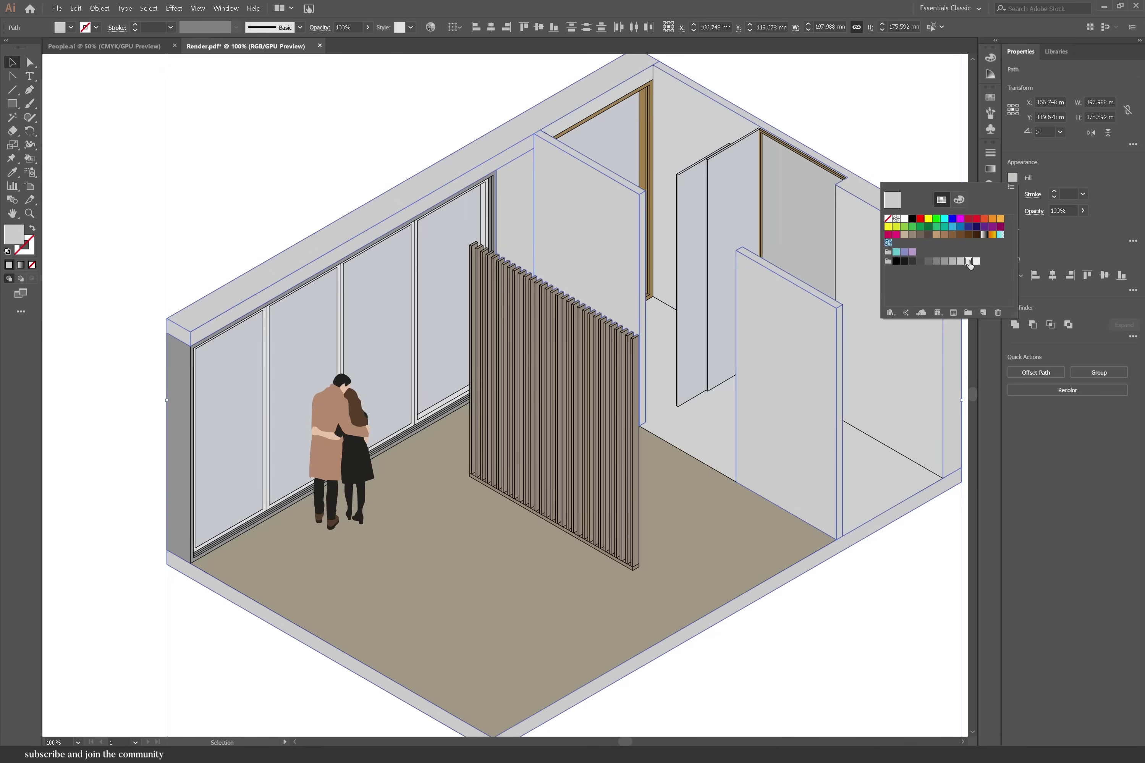
left_click(968, 262)
left_click(883, 109)
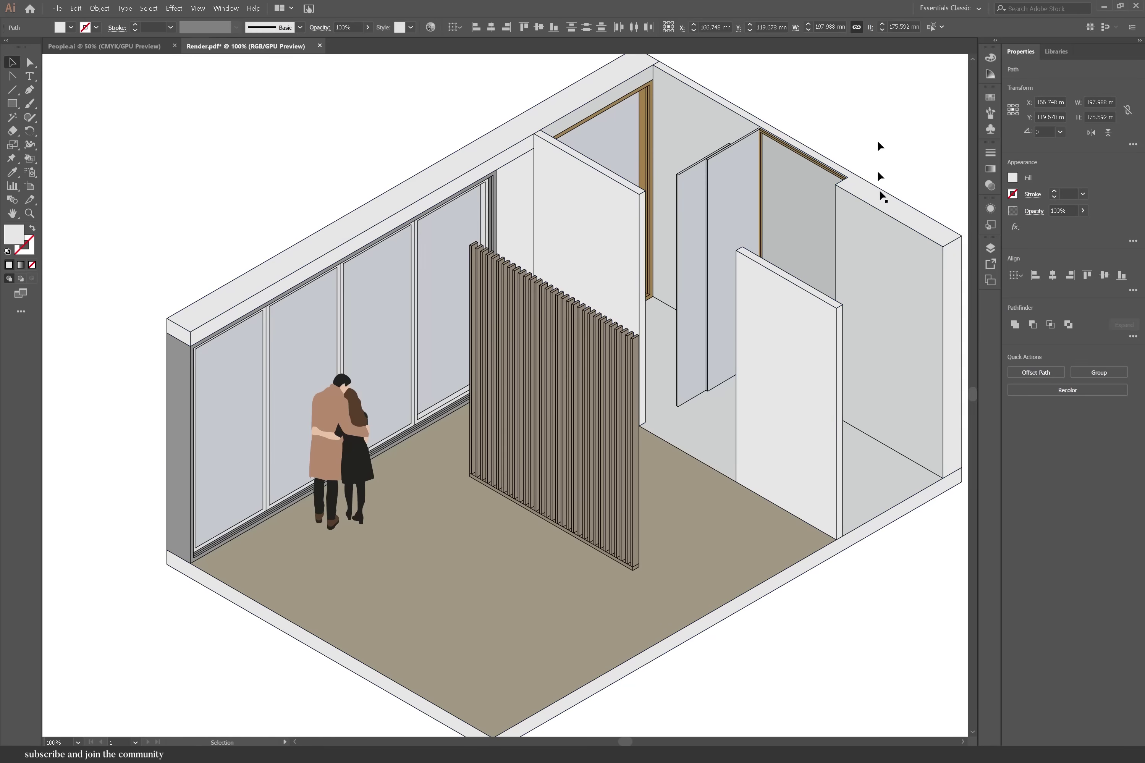
left_click(882, 107)
Delete the blue glass panes from the window wall.
key("Delete")
left_click(345, 317)
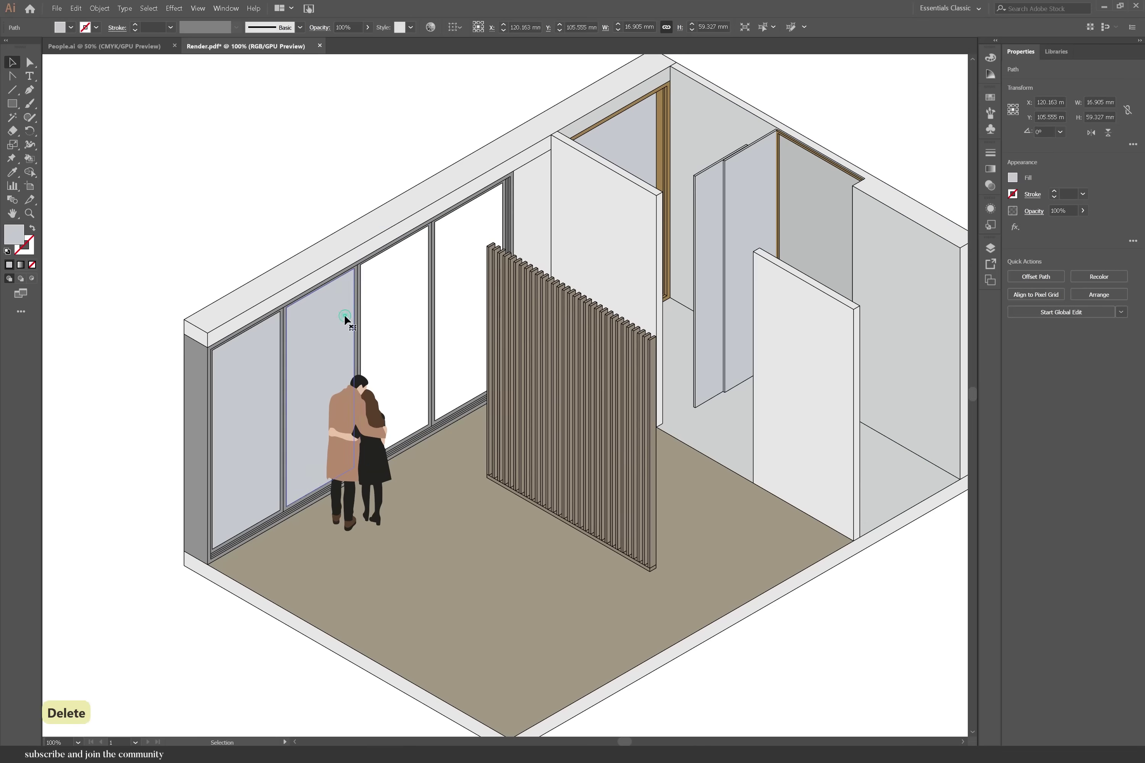
key("Delete")
left_click(247, 373)
key("Delete")
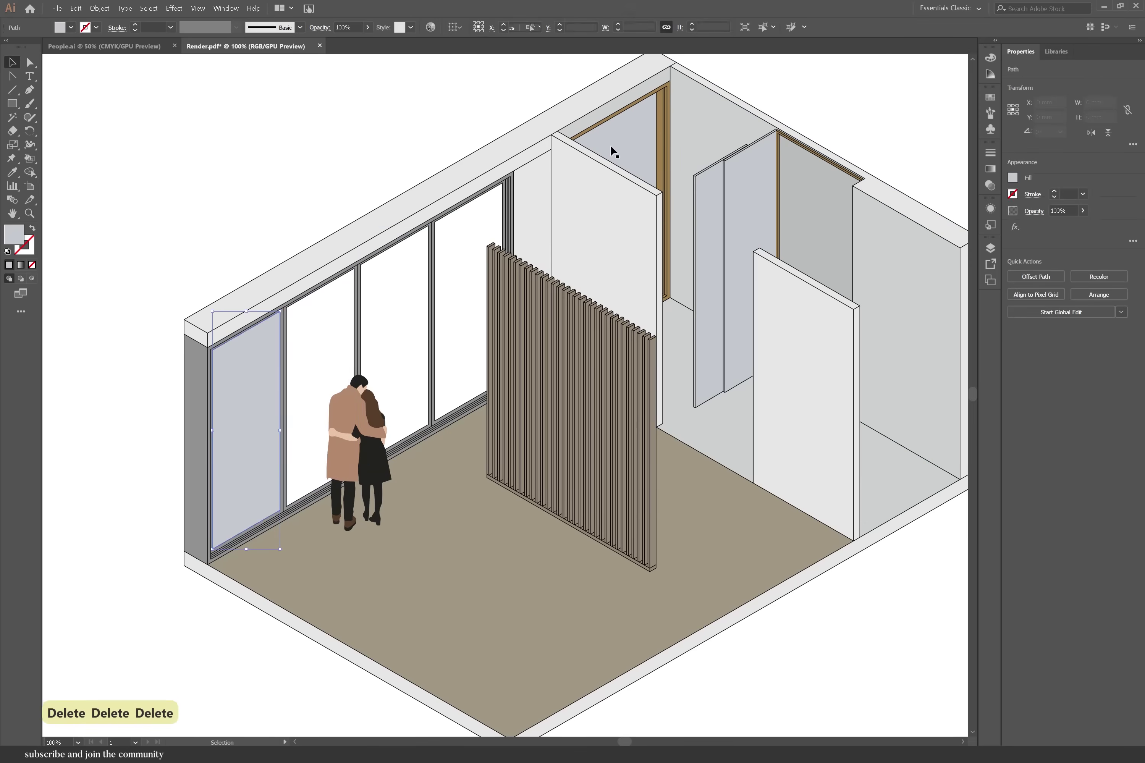
key("Delete")
left_click(611, 150)
key("Delete")
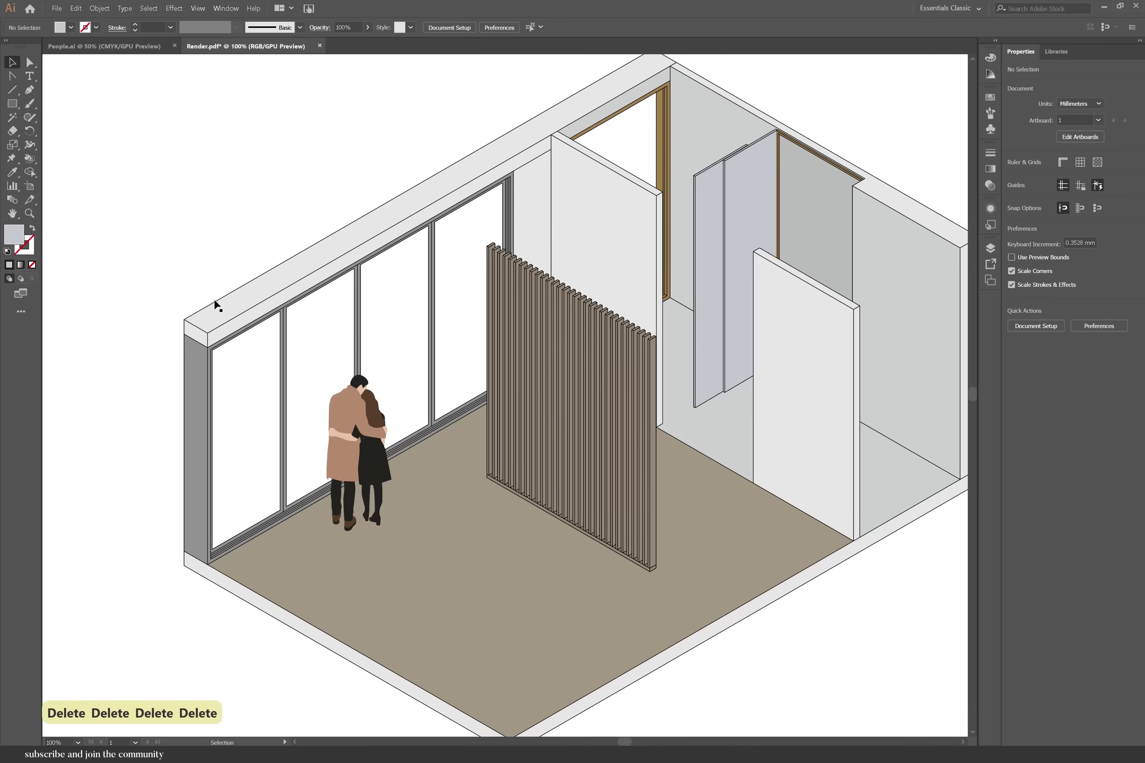
Match the wall top's fill to the wall face grey with the Eyedropper.
scroll(216, 303, "down", 1)
left_click(524, 200)
key("i")
left_click(491, 277)
key("v")
left_click(695, 351)
left_click(565, 236)
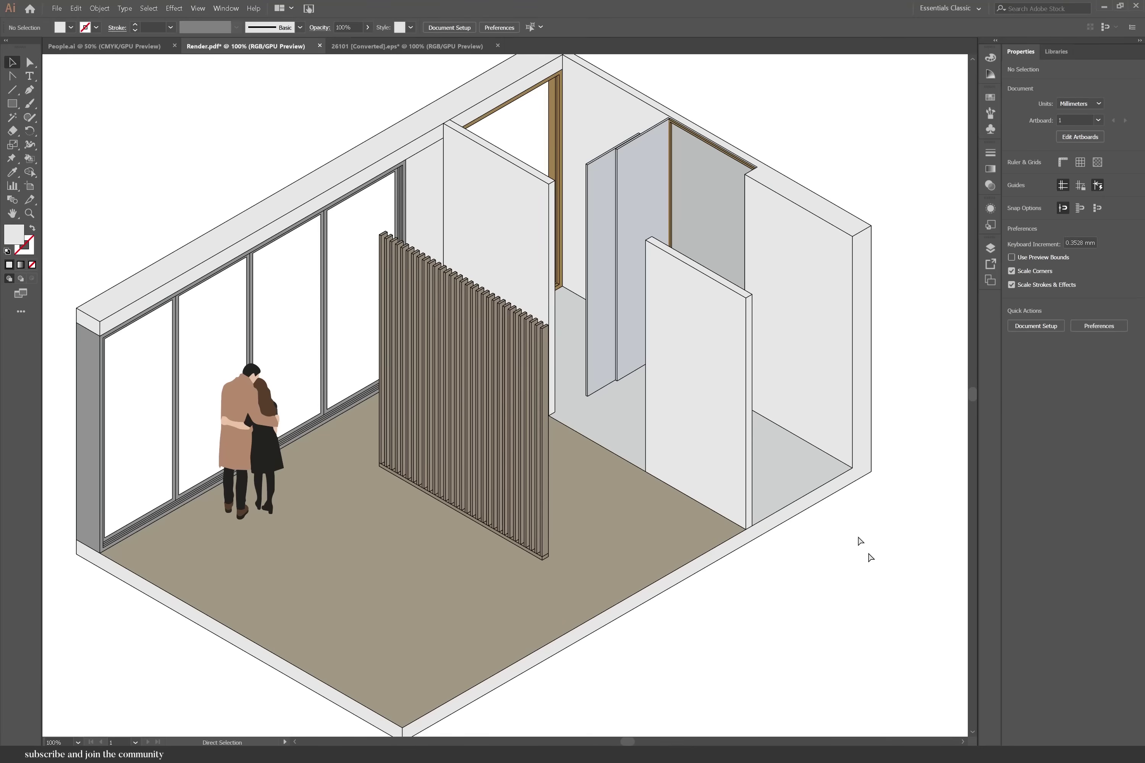
Give all the artwork a black outline with a 0.05 pt stroke weight.
key("ctrl+a")
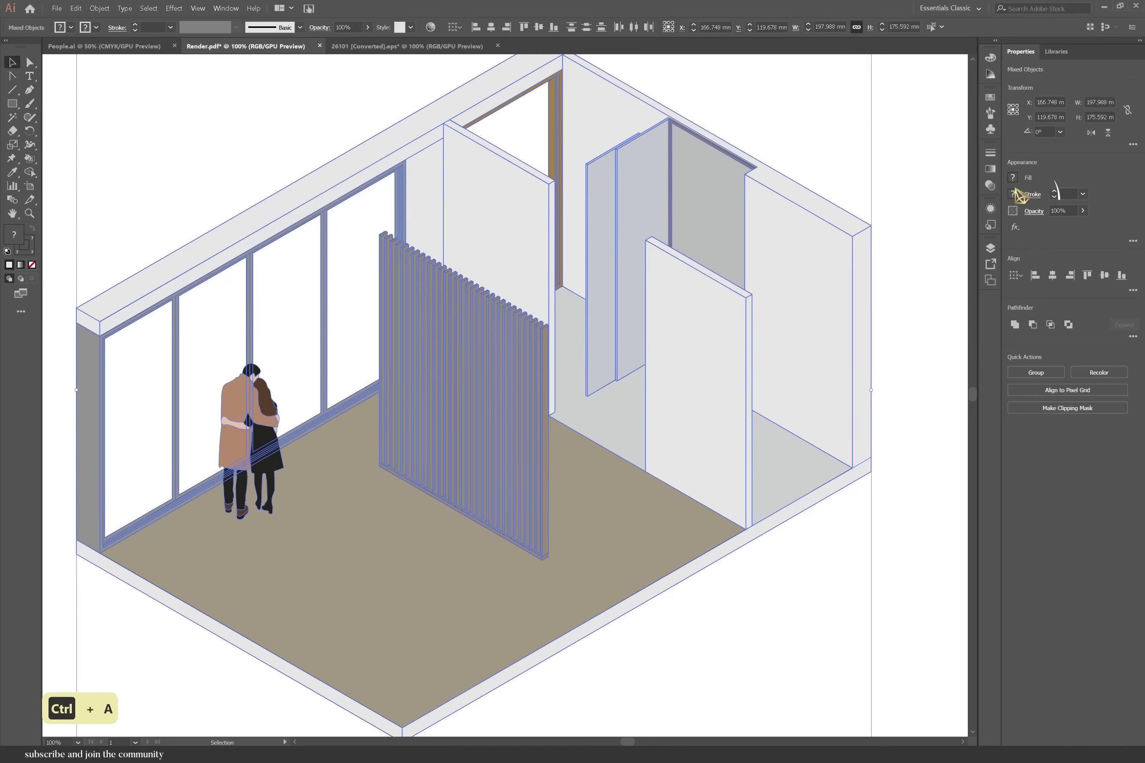
left_click(1016, 197)
left_click(917, 238)
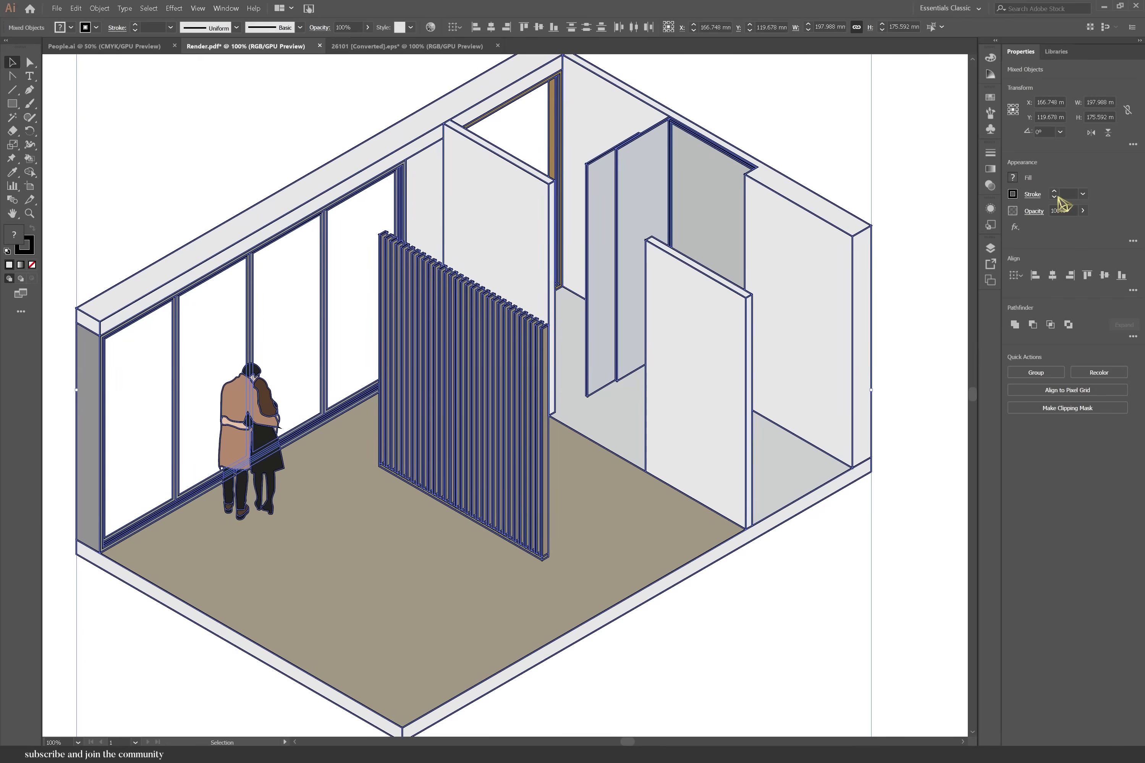
left_click(1082, 193)
left_click(1096, 206)
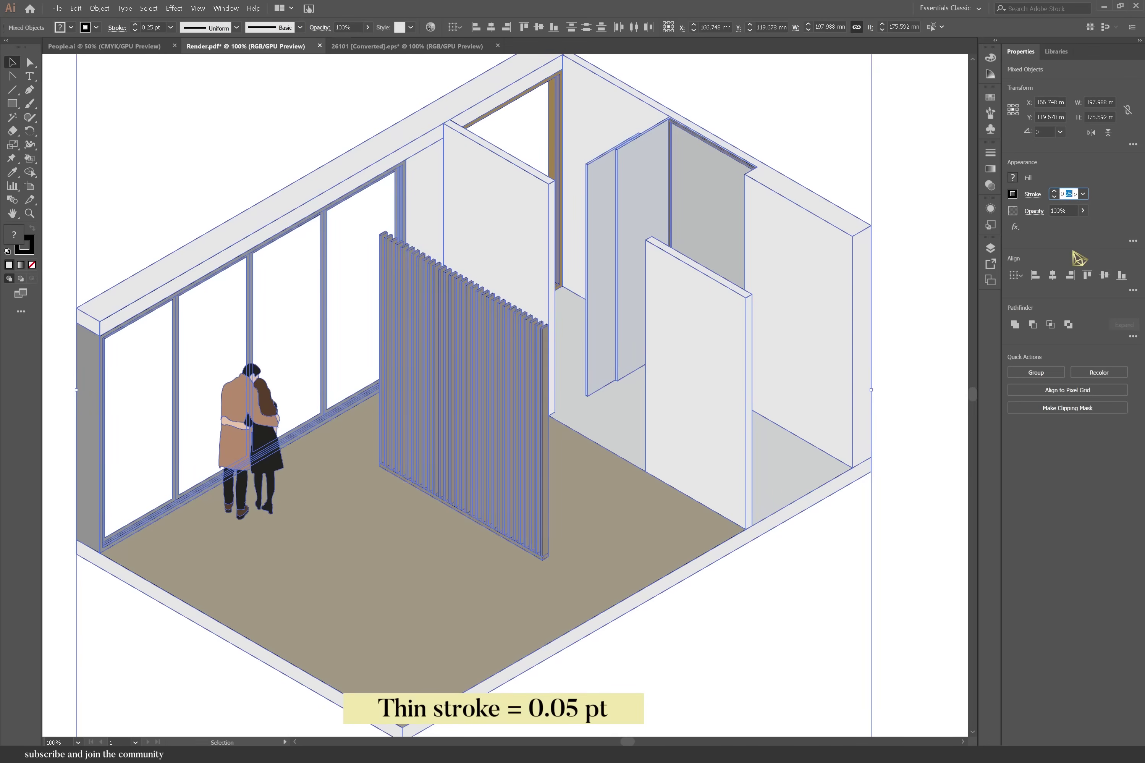
type("05")
key("Return")
left_click(908, 232)
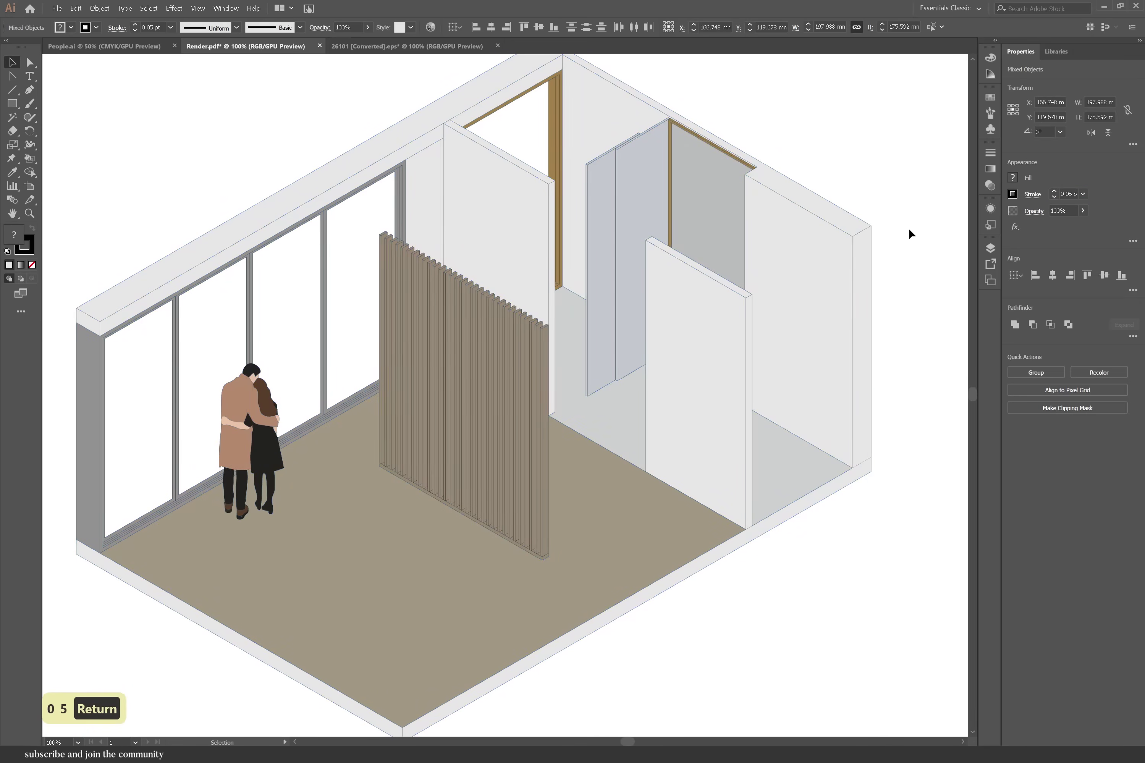
Select every fence slat with the same fill colour as one slat.
left_click(392, 261)
scroll(367, 263, "up", 4)
left_click(148, 9)
mouse_move(236, 107)
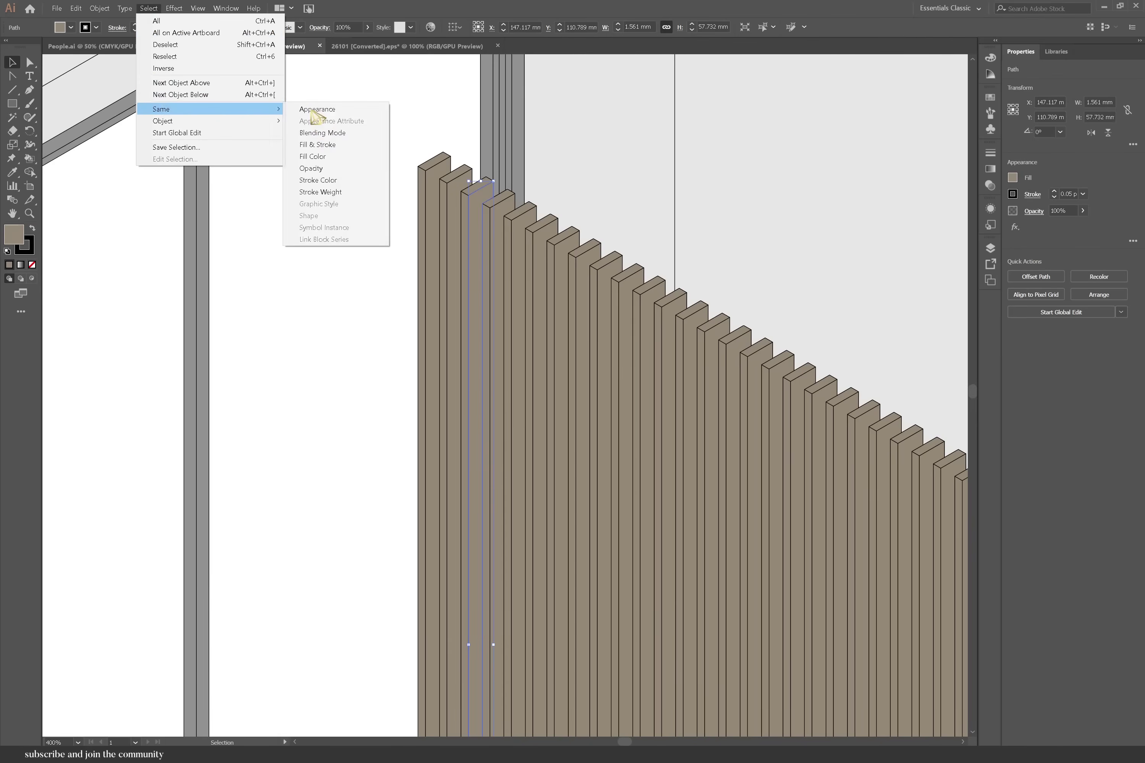
left_click(323, 154)
scroll(321, 157, "down", 4)
right_click(424, 324)
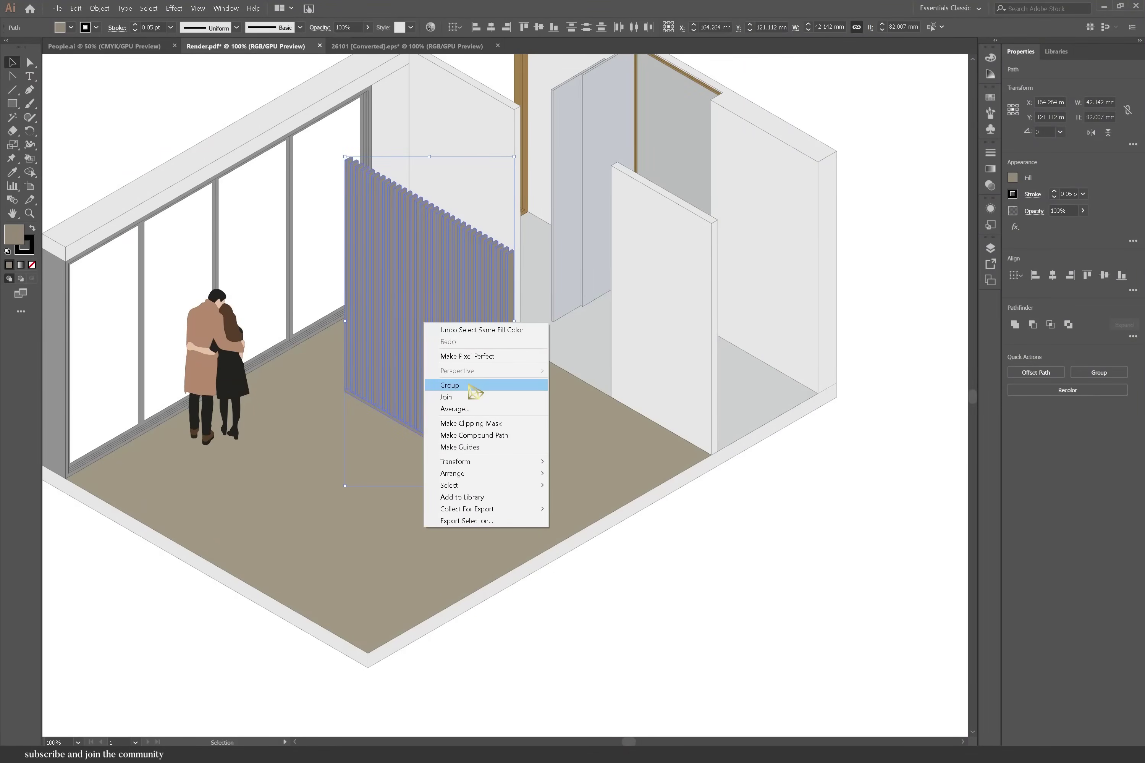
Group the fence slats, then set the stroke of all artwork to None.
left_click(468, 384)
left_click(670, 568)
scroll(669, 569, "down", 2)
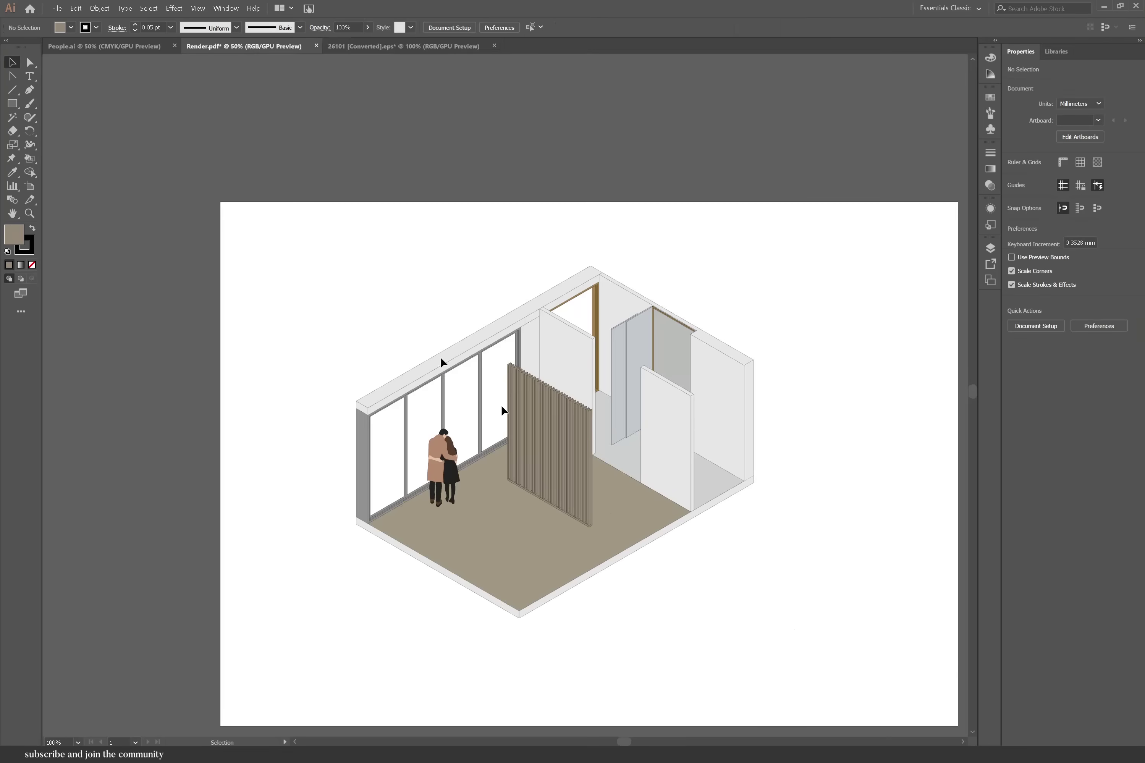
left_click_drag(296, 253, 296, 253)
scroll(472, 432, "up", 1)
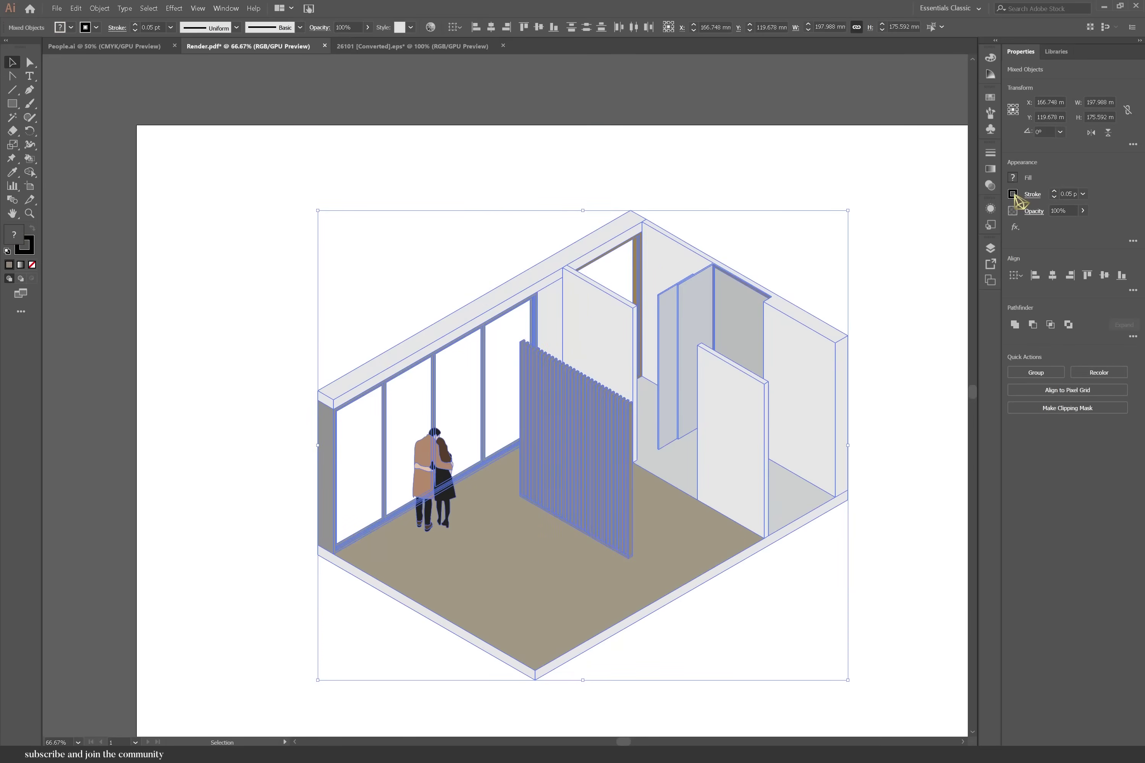
left_click(1013, 195)
left_click(889, 237)
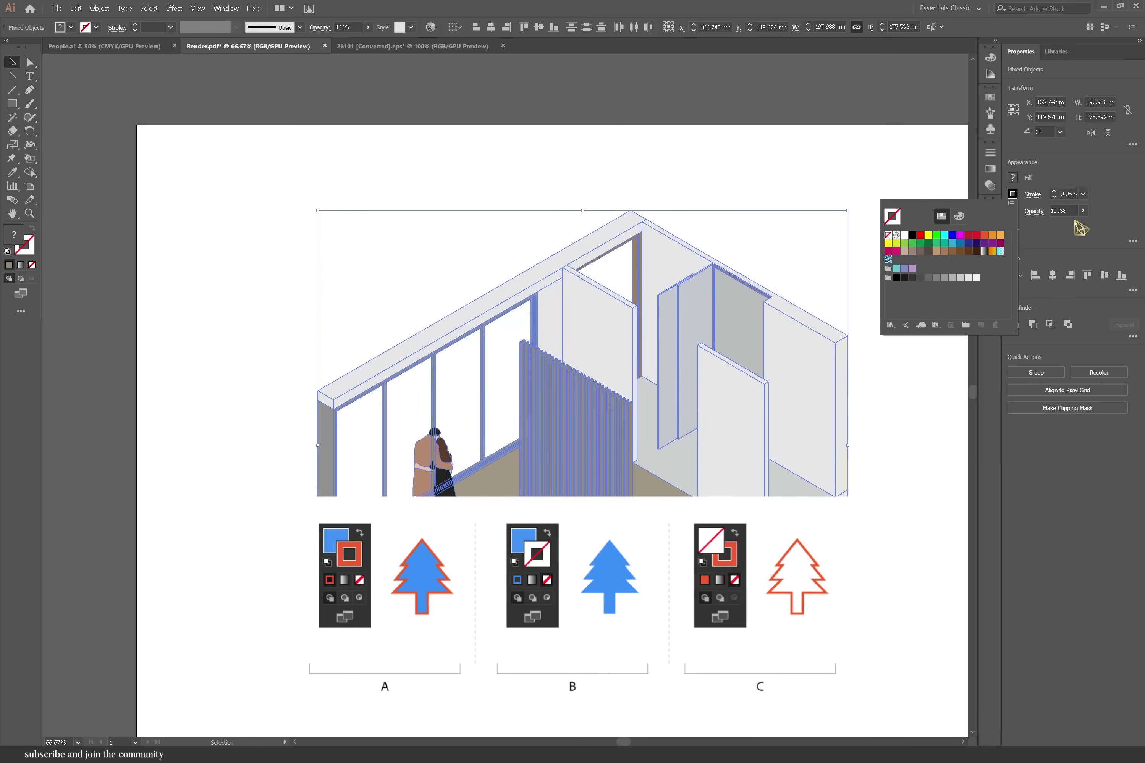
left_click(876, 272)
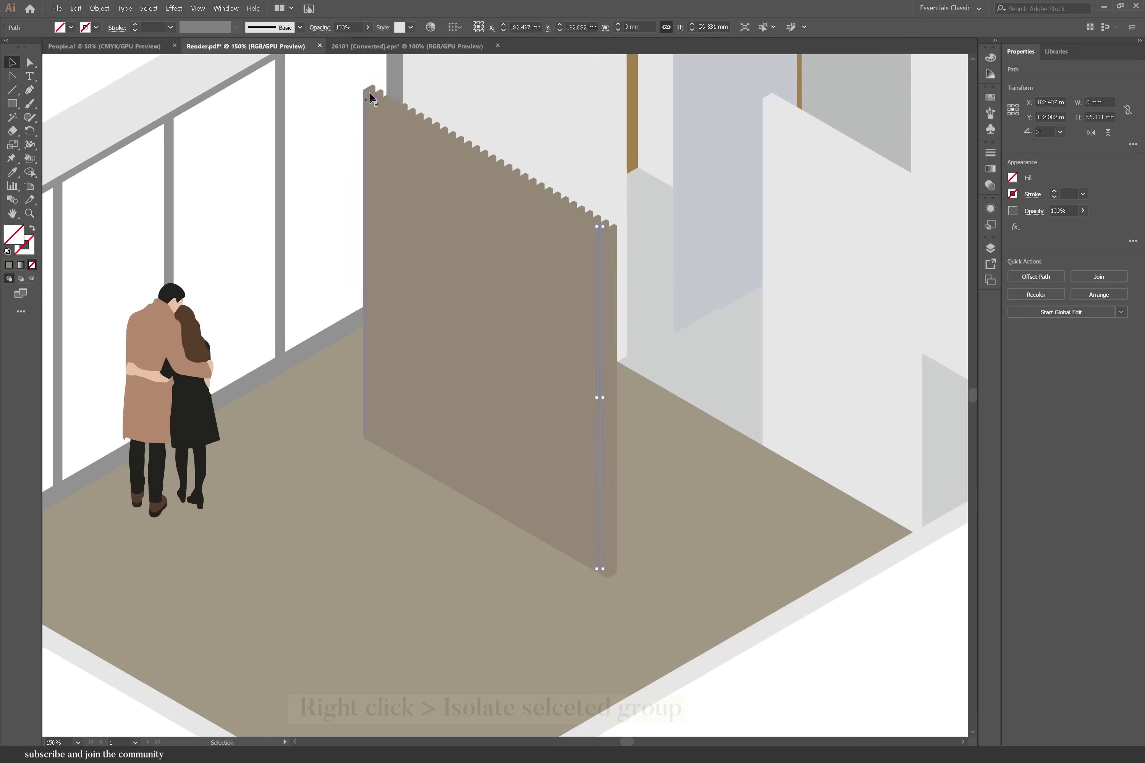
Isolate the grouped fence slats for editing.
scroll(373, 97, "up", 3)
right_click(374, 99)
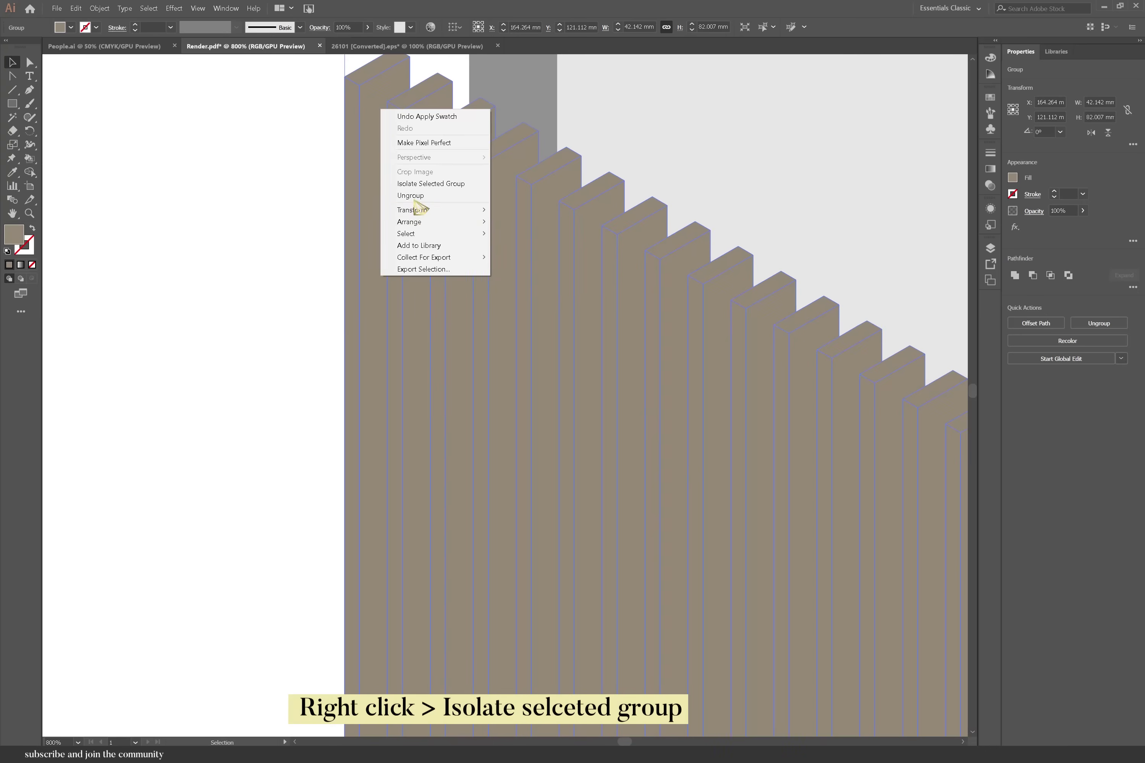
left_click(404, 181)
Save a darker brown HSB swatch (H 32, S 20, B 45) onto one slat side strip.
scroll(364, 203, "down", 2)
left_click(367, 158)
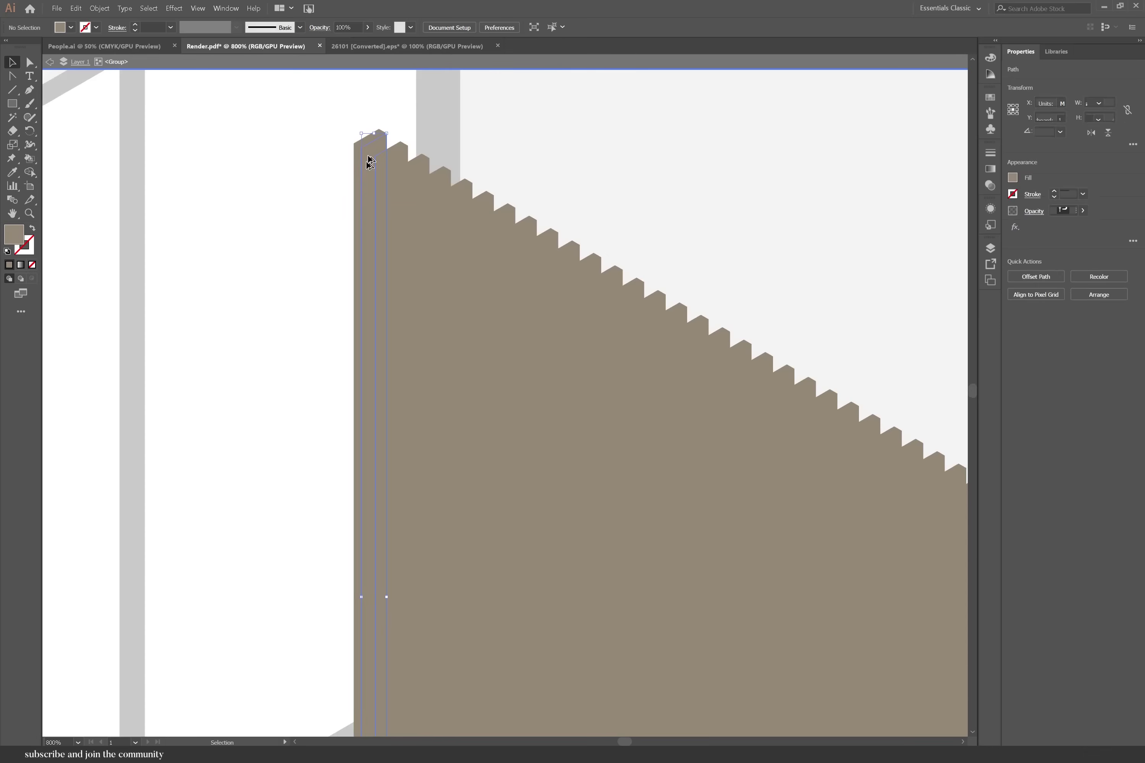
scroll(366, 158, "up", 1)
left_click(1013, 178)
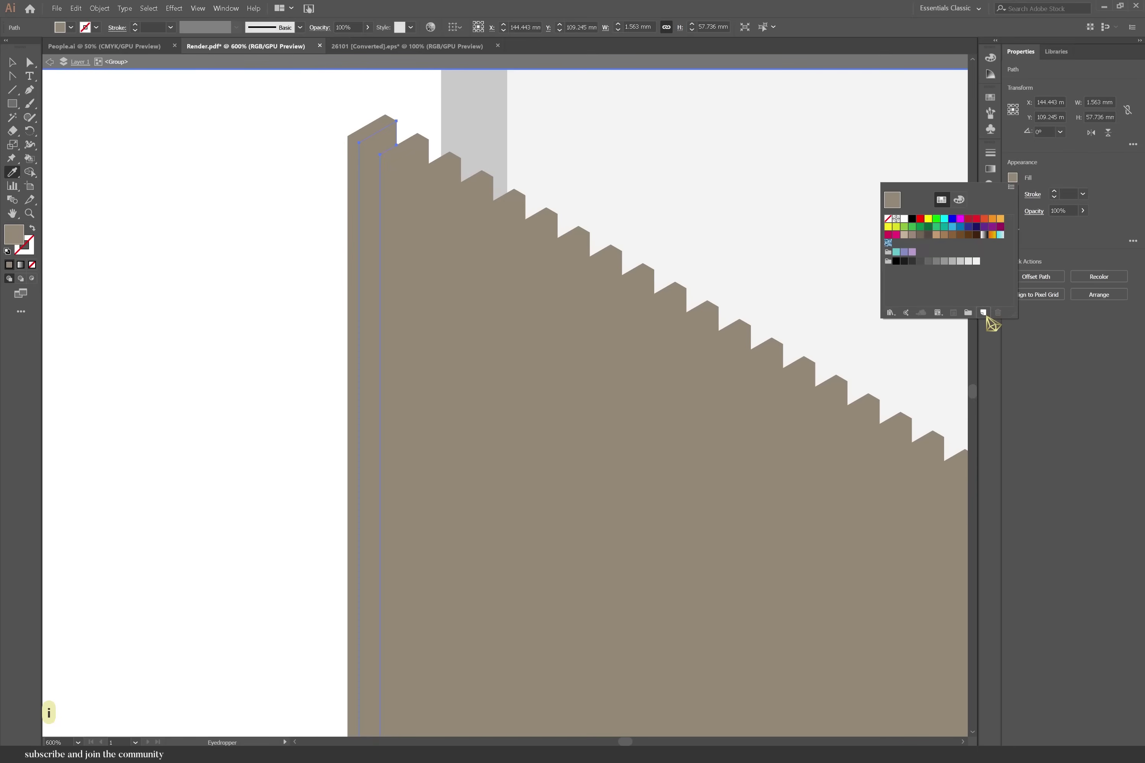
left_click(984, 313)
left_click(554, 343)
left_click(559, 359)
left_click(572, 341)
left_click(564, 372)
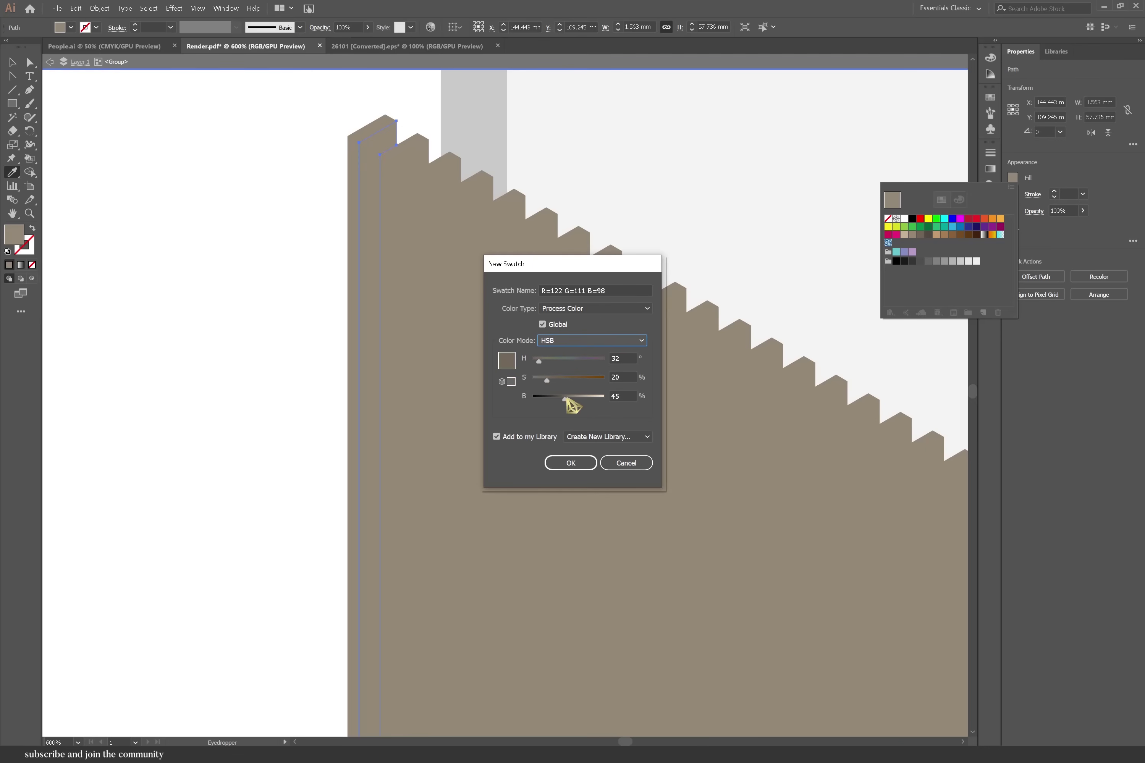
left_click(570, 463)
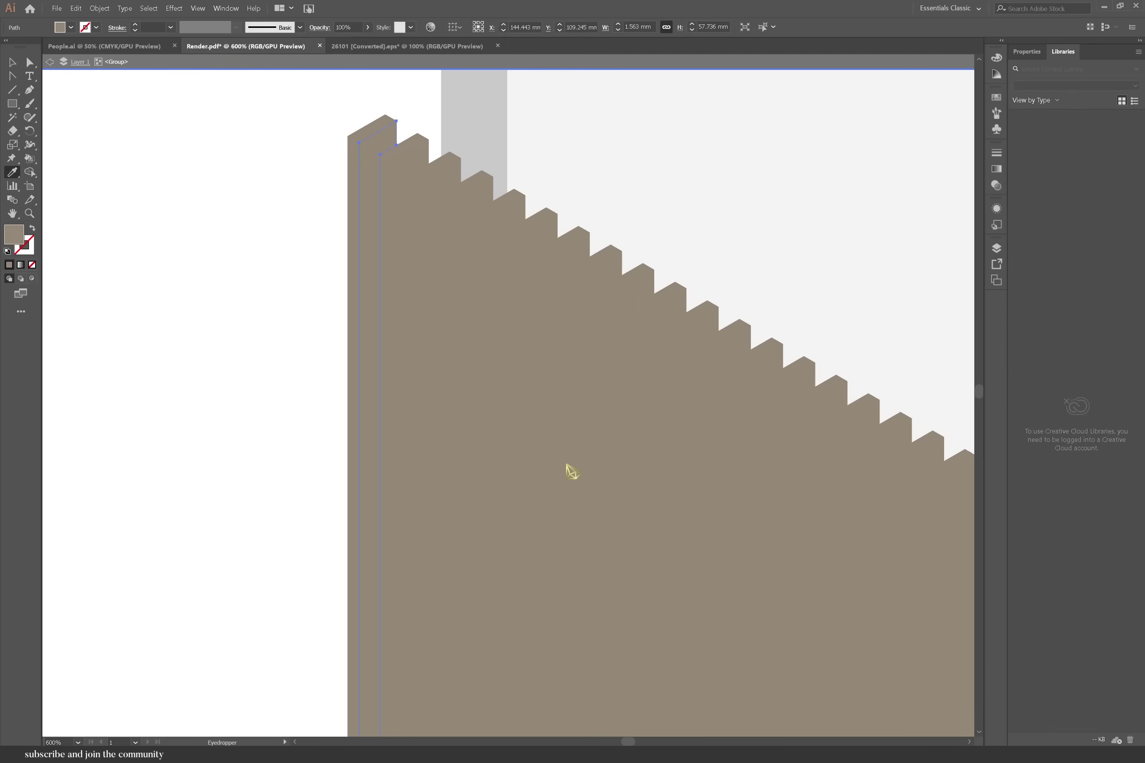
Eyedropper the darker brown onto the remaining fence slat side strips.
key("v")
key("ctrl+shift+a")
left_click_drag(472, 204, 508, 221)
key("ctrl+z")
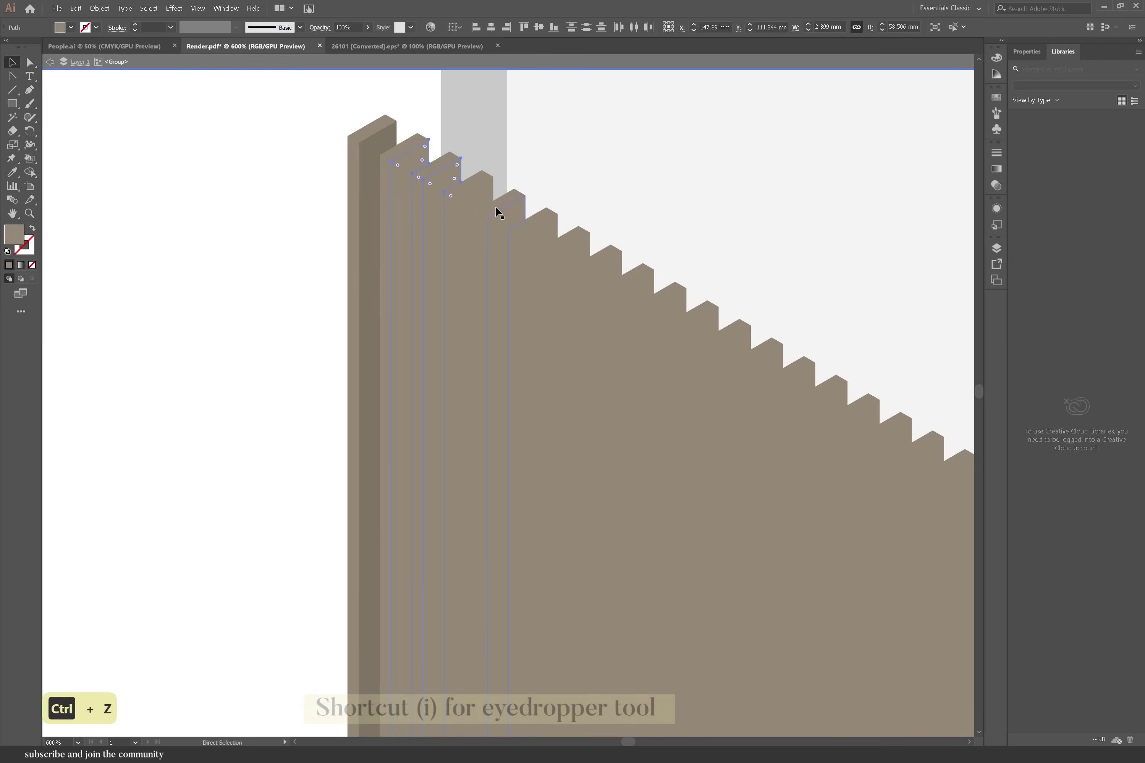
key("i")
left_click(374, 150)
left_click(13, 64)
left_click(255, 255)
scroll(256, 254, "down", 1)
left_click(428, 236, "shift")
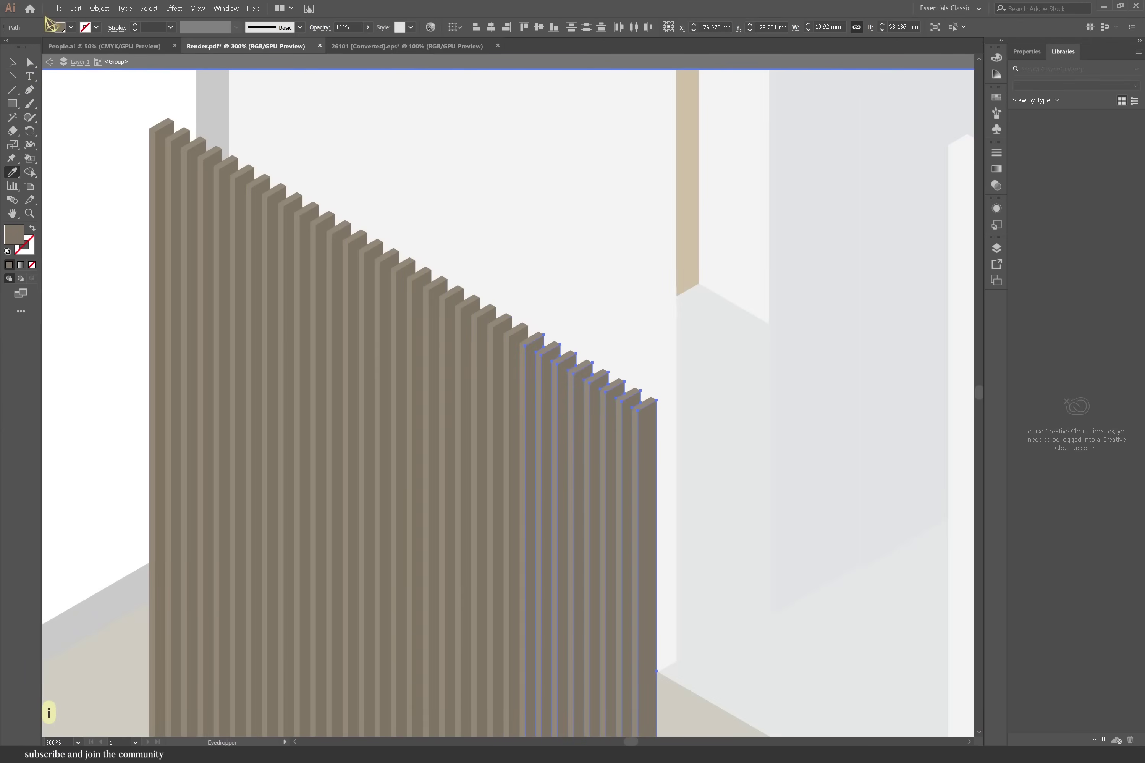
left_click(12, 62)
scroll(468, 263, "down", 4)
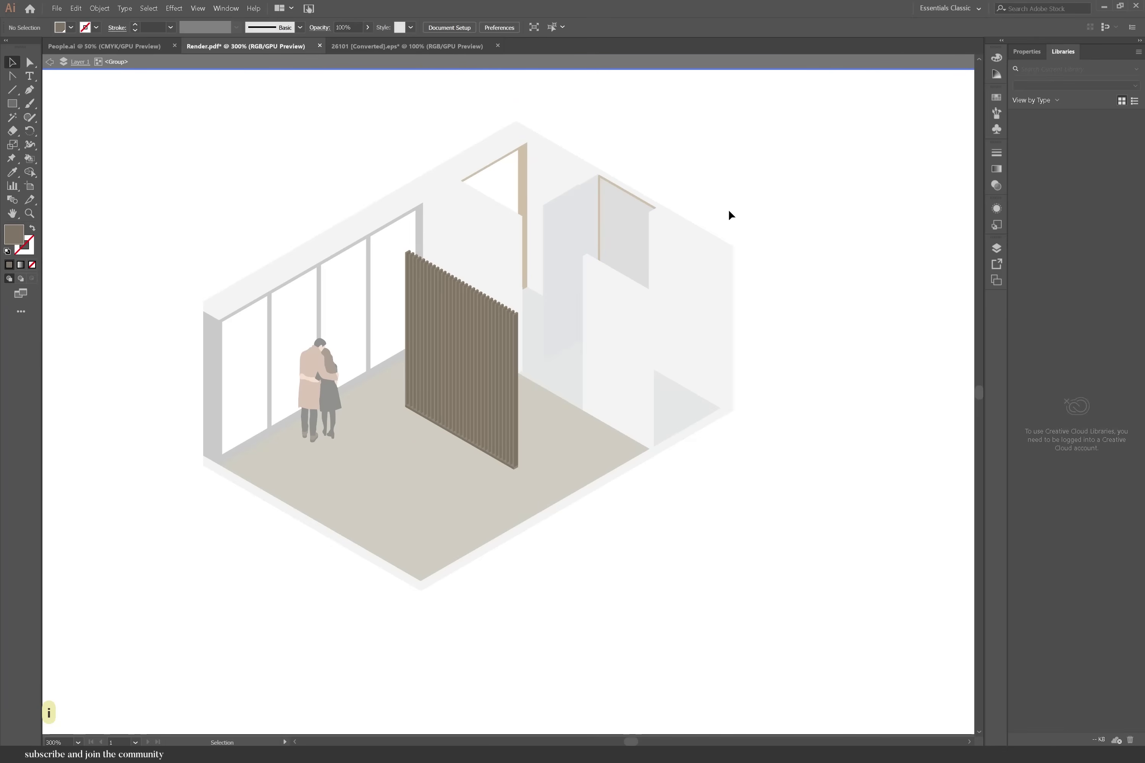
Exit isolation mode of the fence group.
double_click(719, 158)
scroll(578, 184, "up", 1)
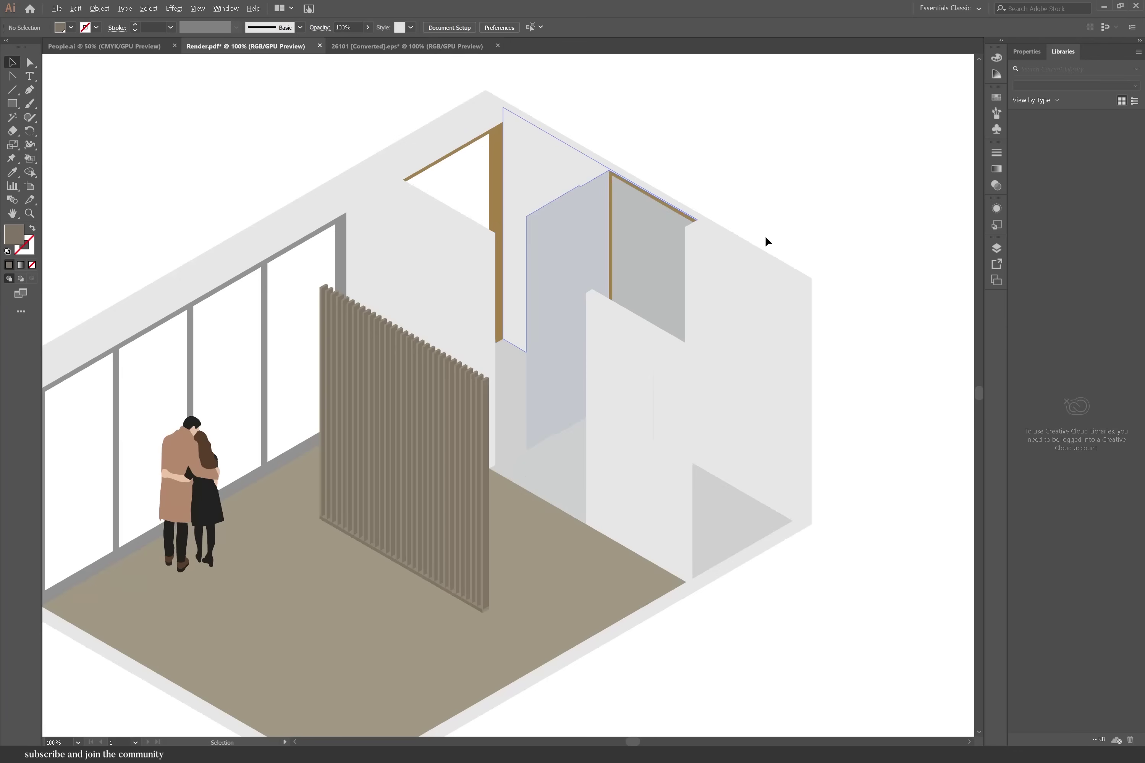
scroll(583, 260, "up", 2)
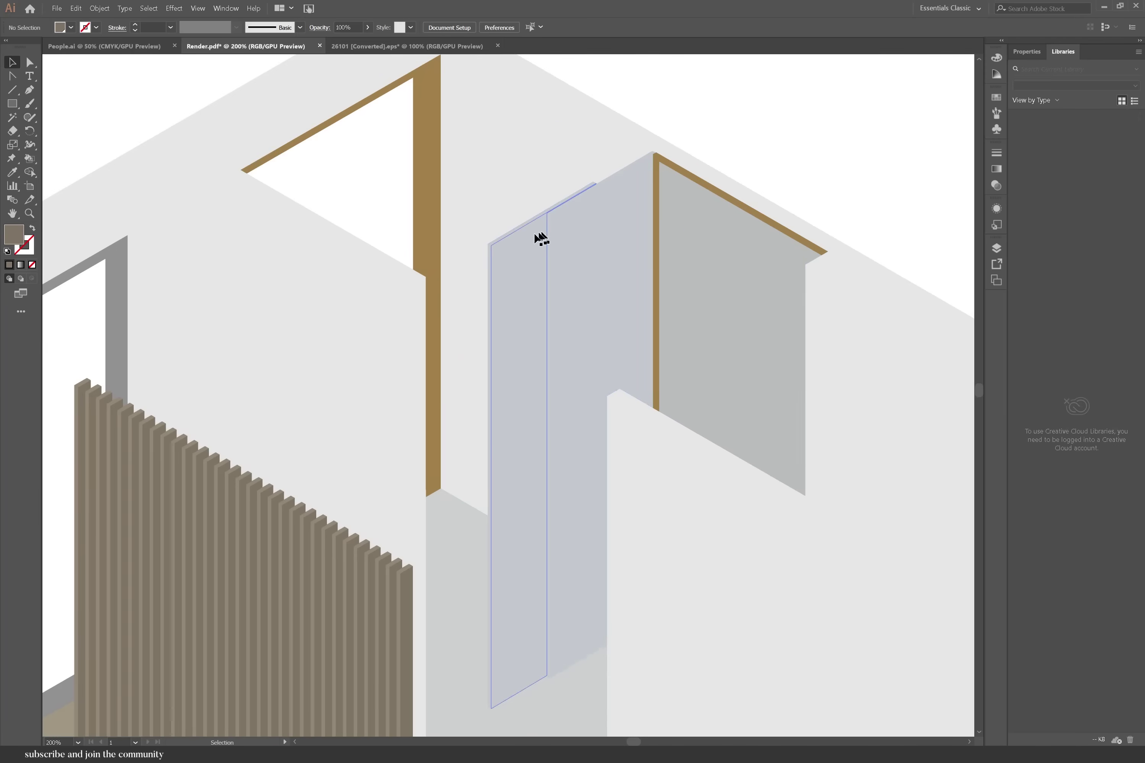
Save the door panel's fill as a new swatch R 196, G 199, B 205.
left_click(534, 238)
scroll(586, 223, "up", 1)
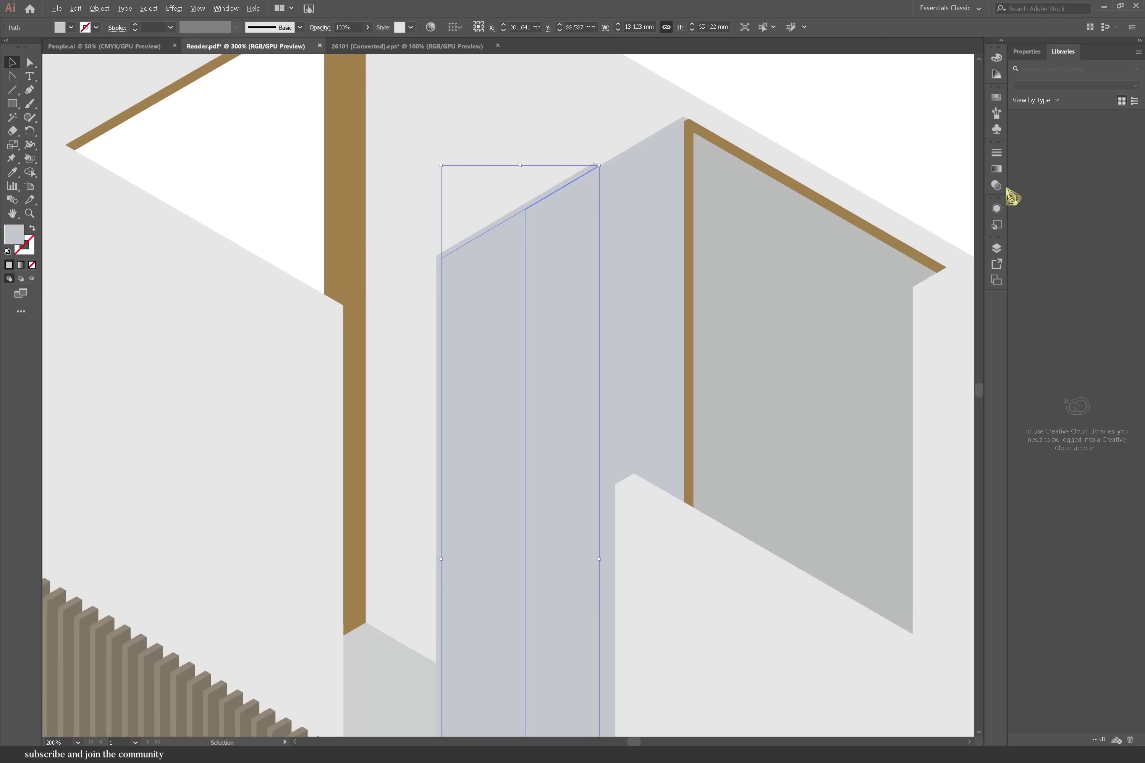
left_click(1027, 52)
left_click(1012, 178)
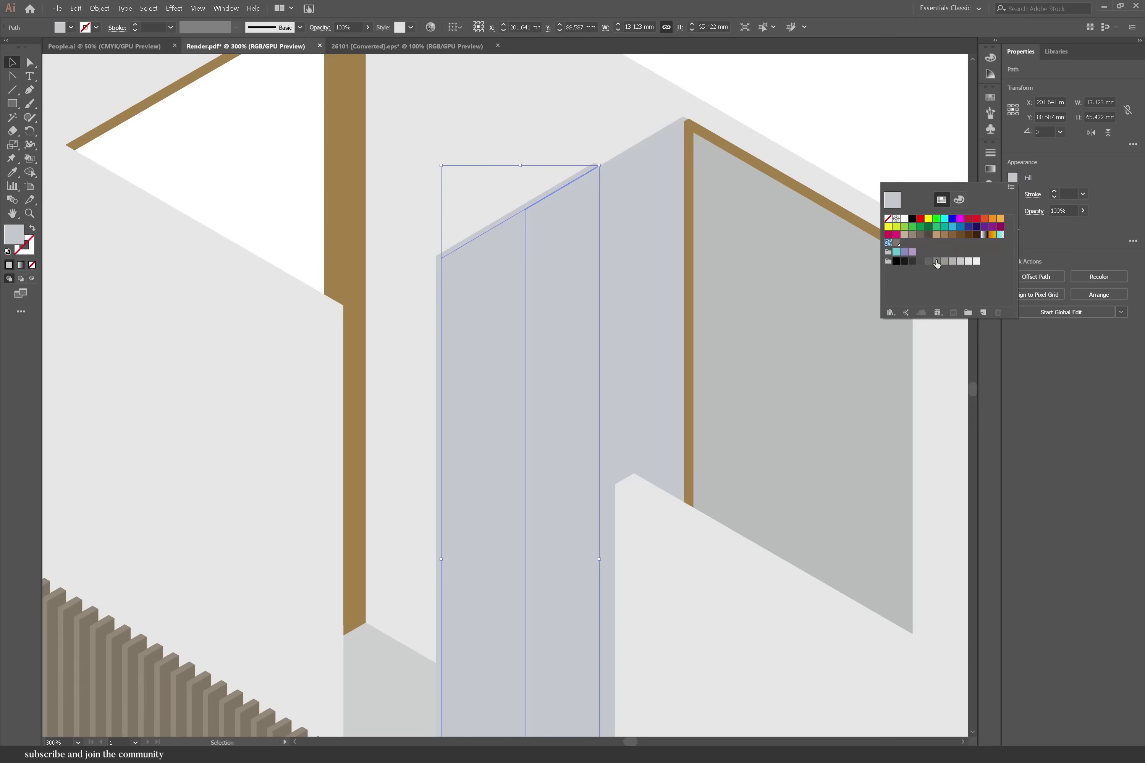
left_click(982, 312)
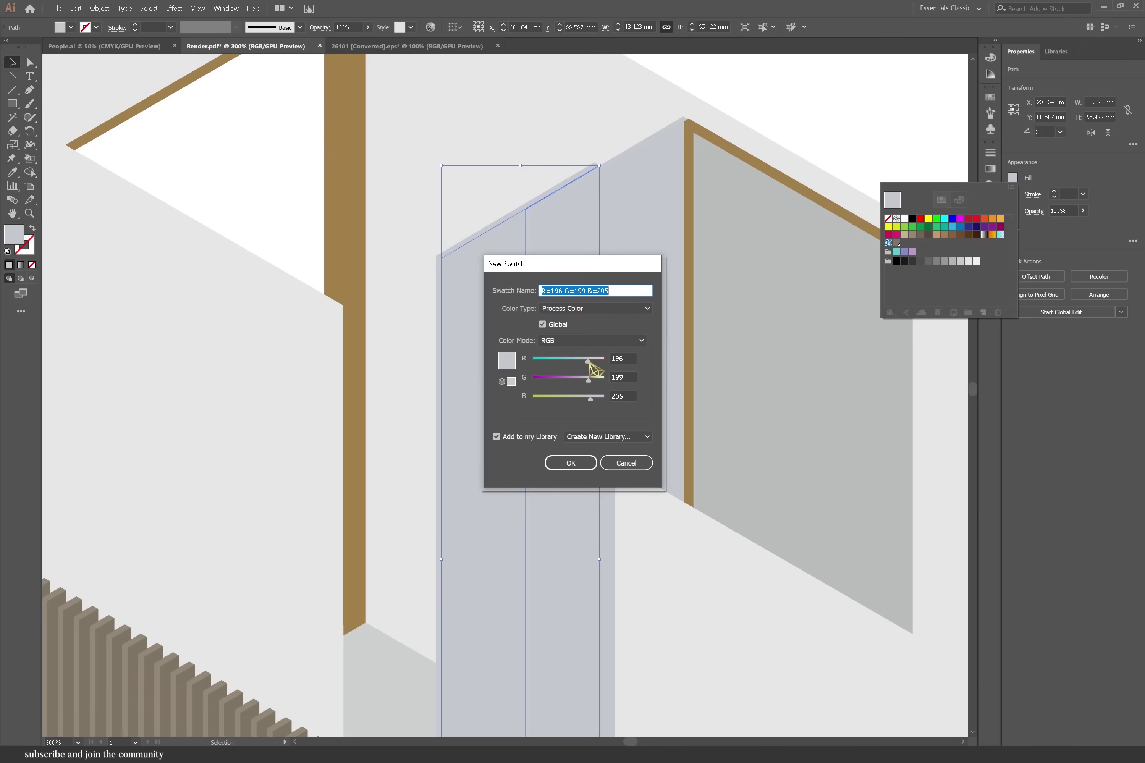
left_click(571, 462)
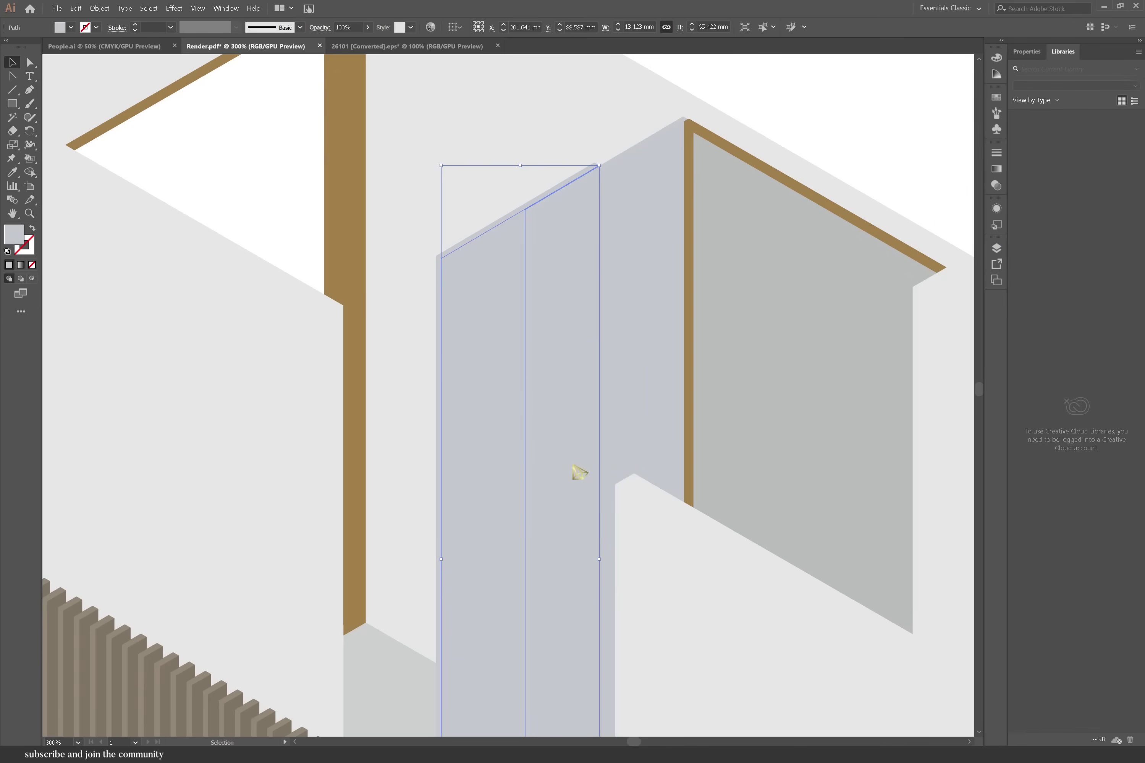
left_click(810, 119)
scroll(810, 119, "down", 5)
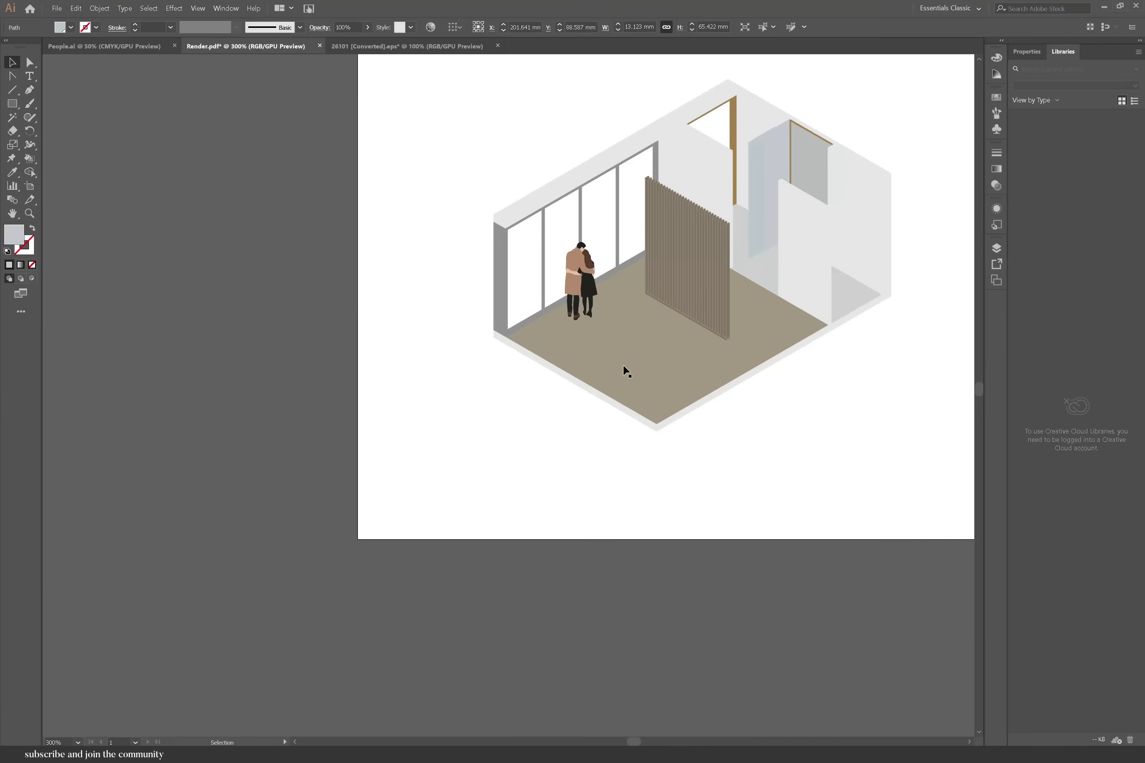
scroll(636, 499, "down", 1)
Select the floor slab's right and left faces plus the top window beam.
scroll(804, 294, "up", 4)
left_click(822, 325)
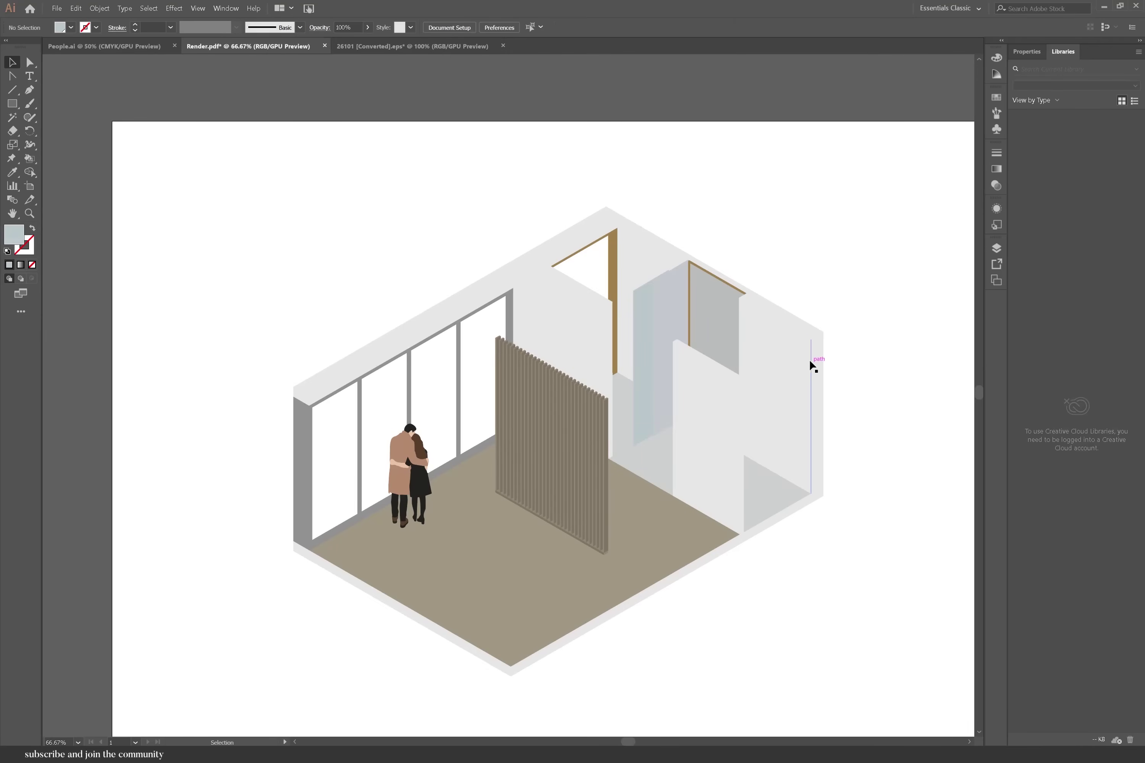
left_click(792, 515)
left_click(389, 605, "shift")
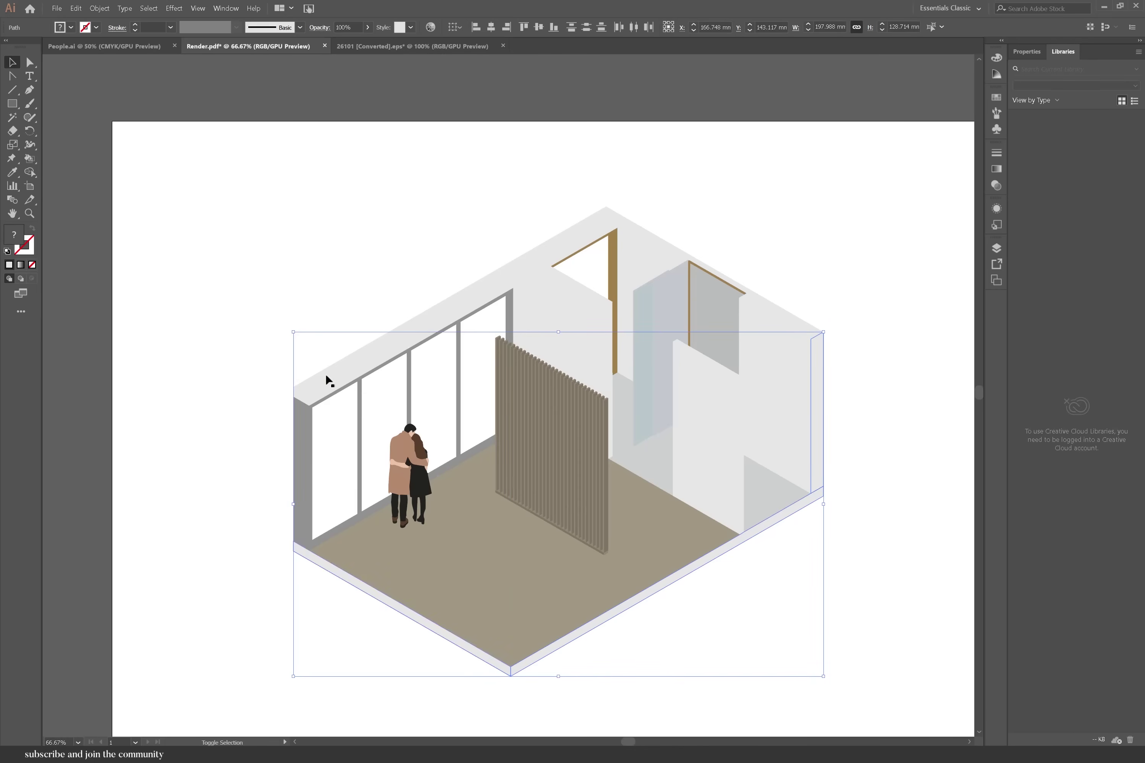
left_click(307, 393, "shift")
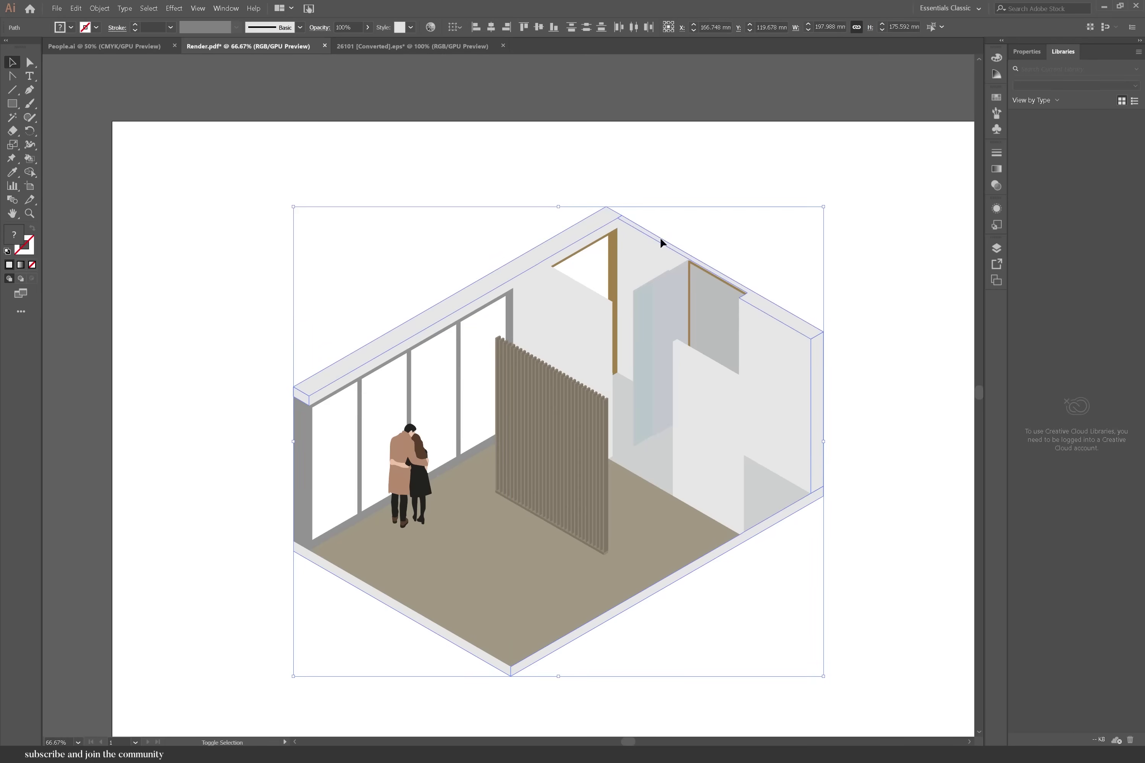
Fill the selected slab faces and beam with a light grey swatch.
left_click(1026, 51)
left_click(1012, 177)
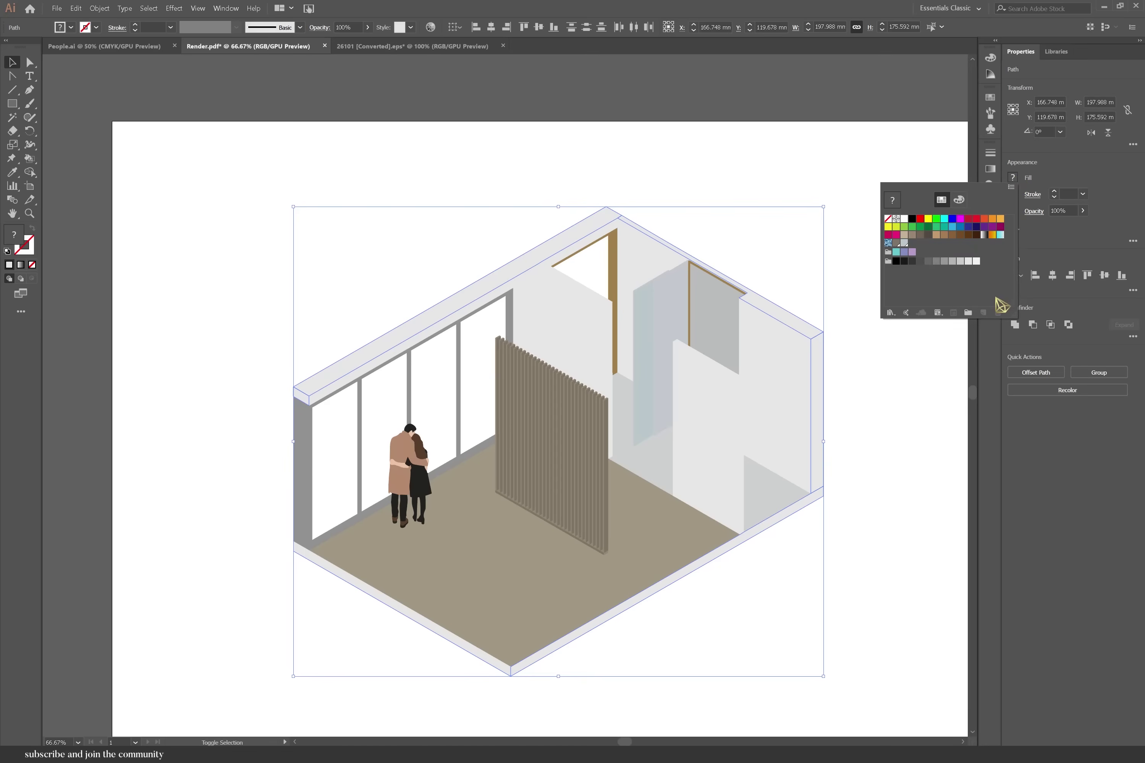
left_click(943, 261)
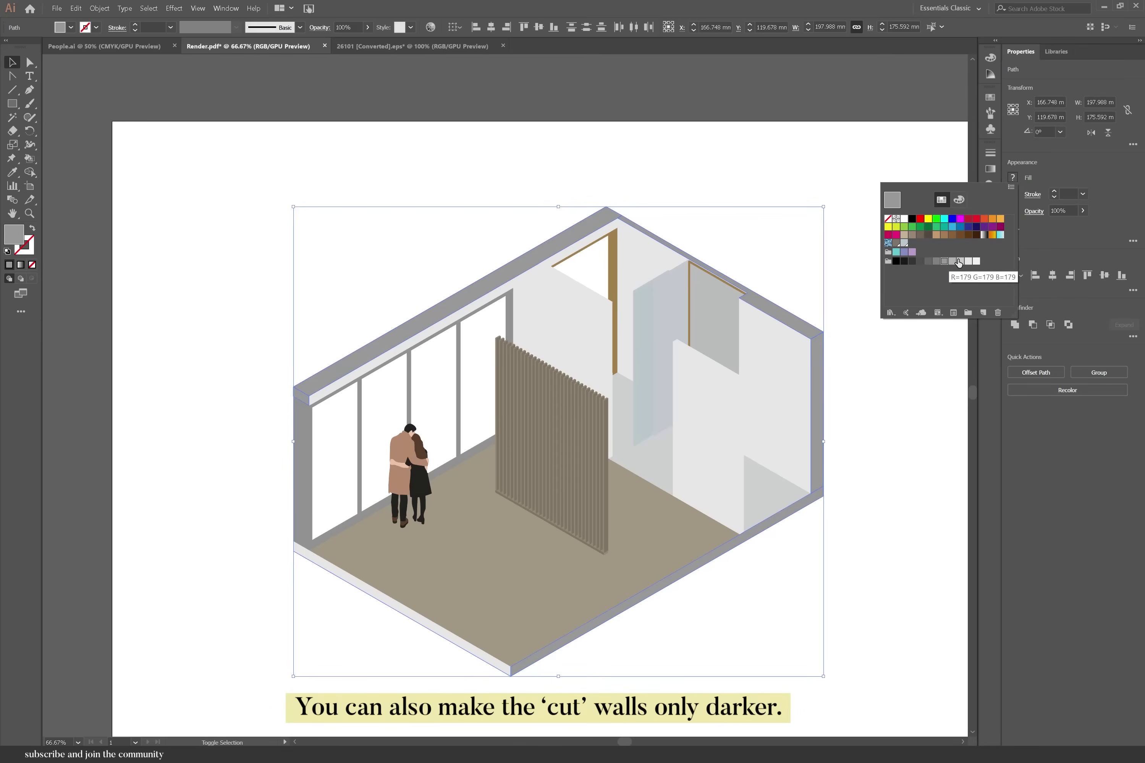
left_click(960, 262)
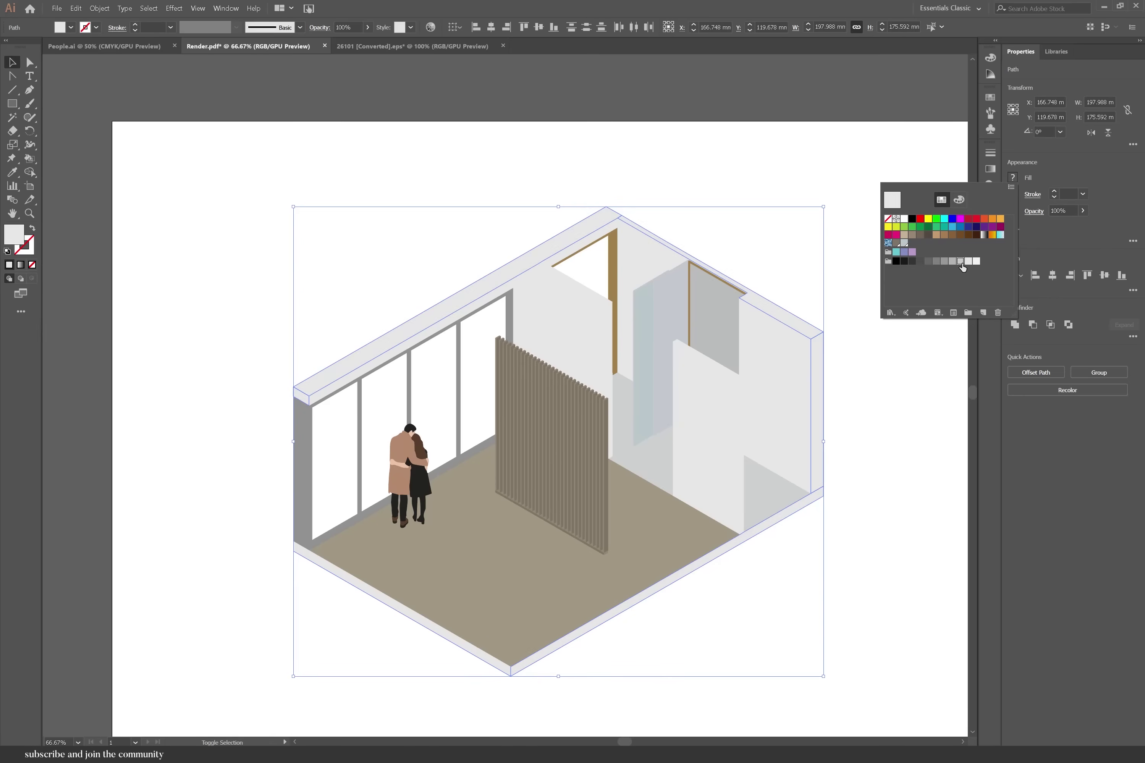
left_click(961, 263)
left_click(823, 188)
left_click(874, 625)
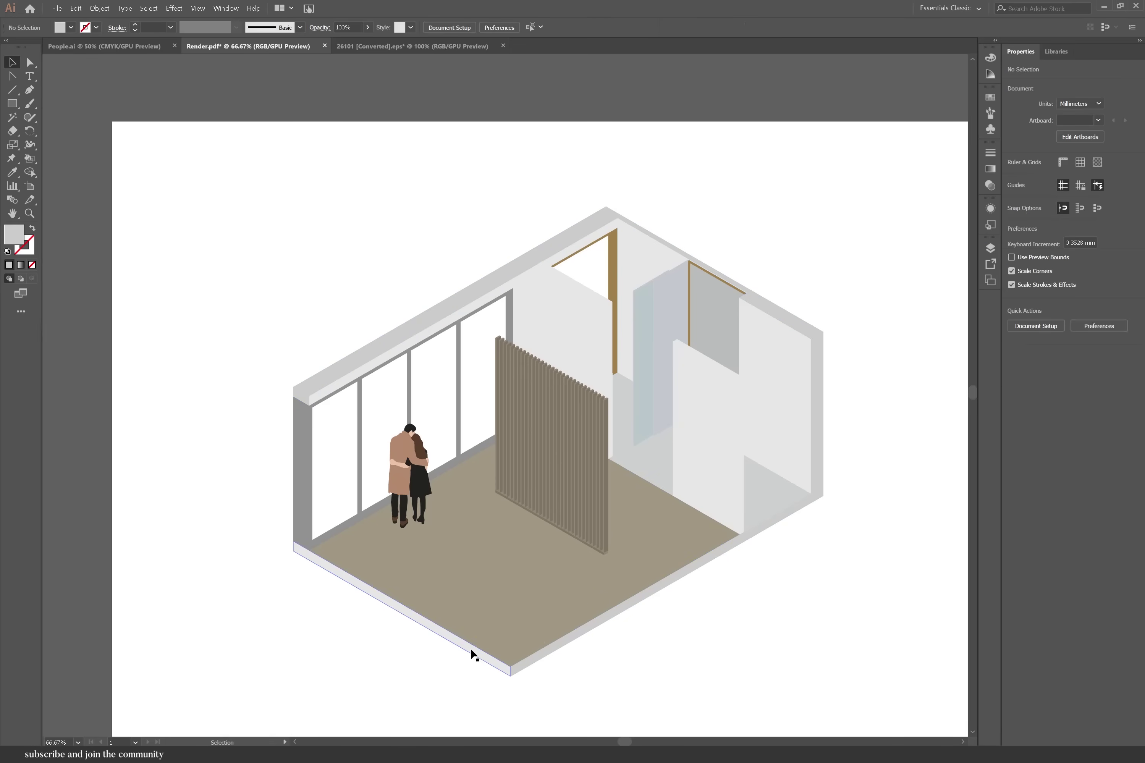
key("i")
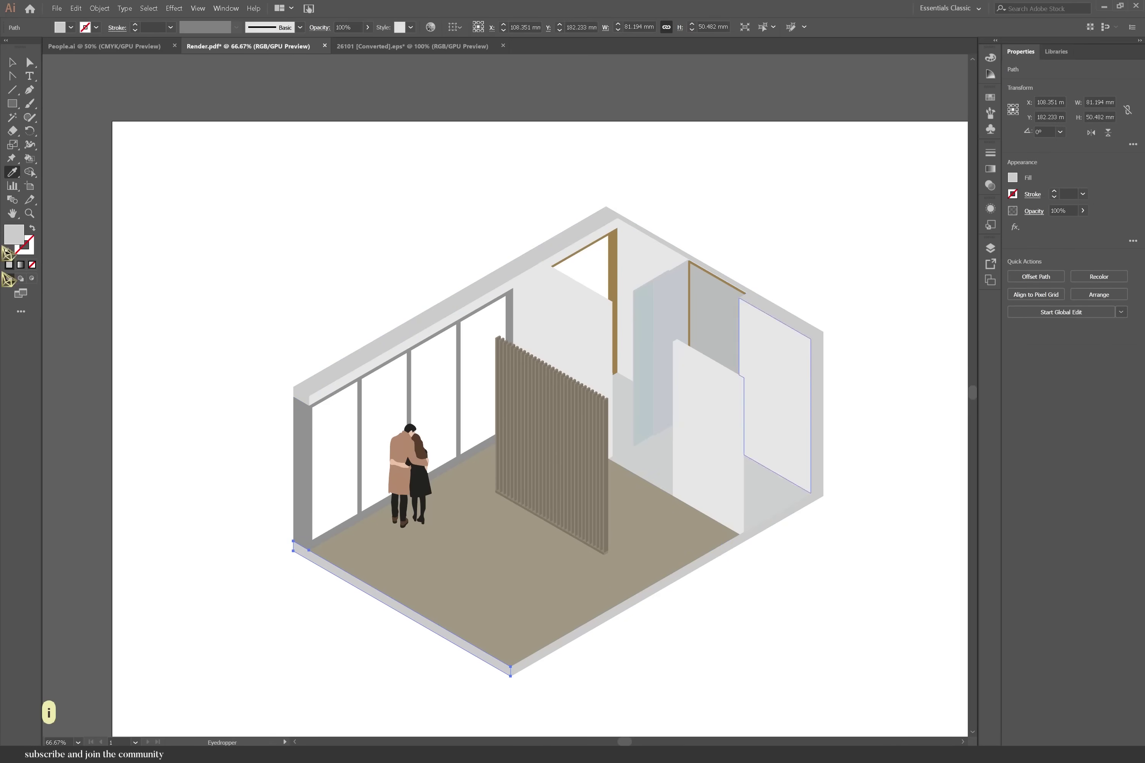
Move the pasted bidet into the bathroom corner and set the toilet beside it.
scroll(879, 403, "up", 2)
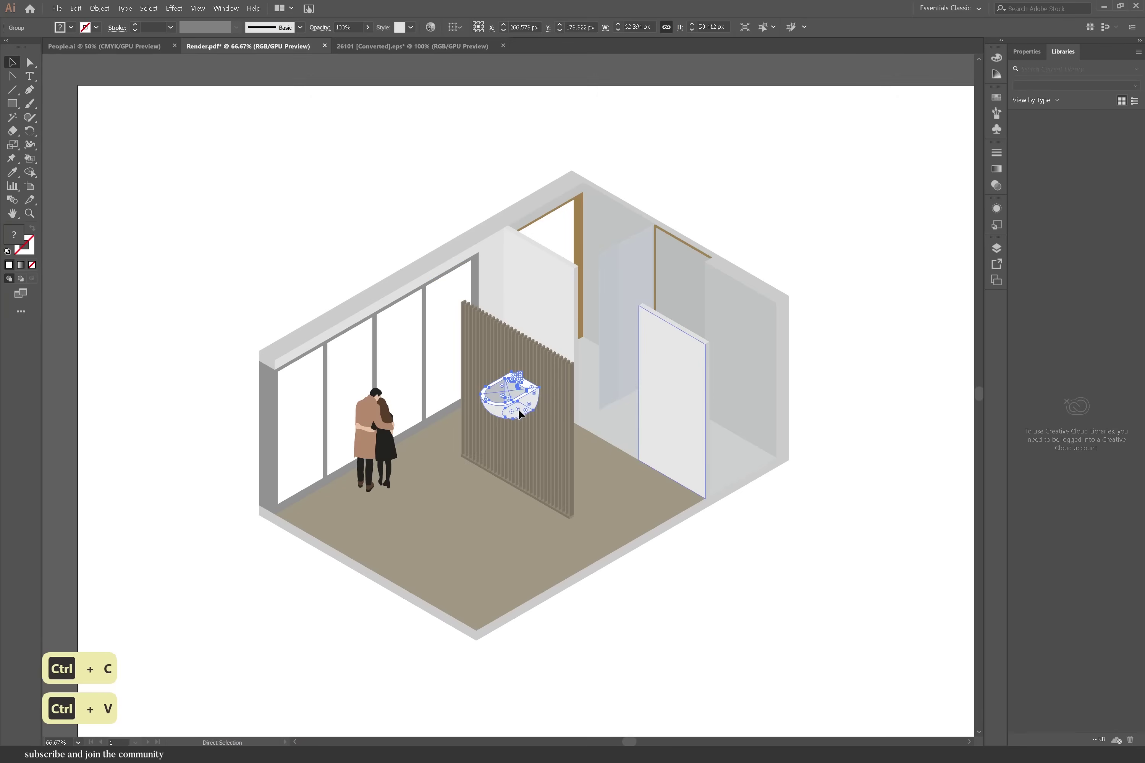
left_click_drag(520, 414, 759, 446)
scroll(797, 436, "up", 1)
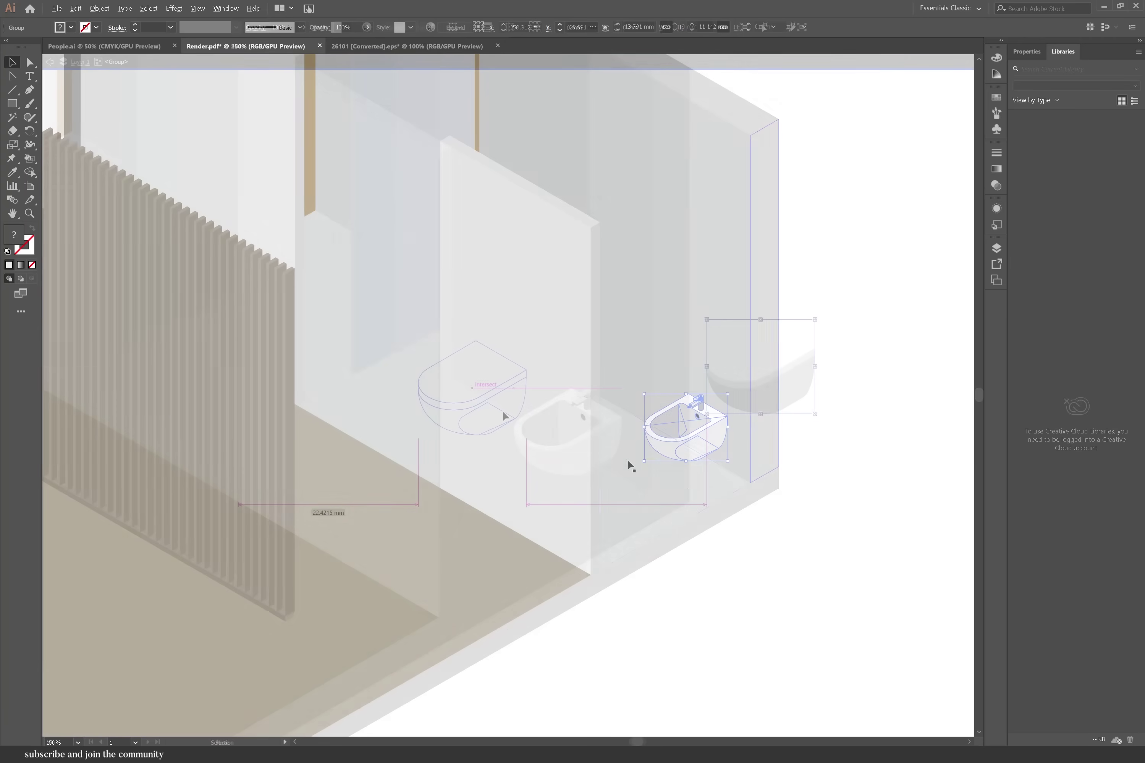
left_click_drag(502, 410, 503, 410)
left_click(725, 563)
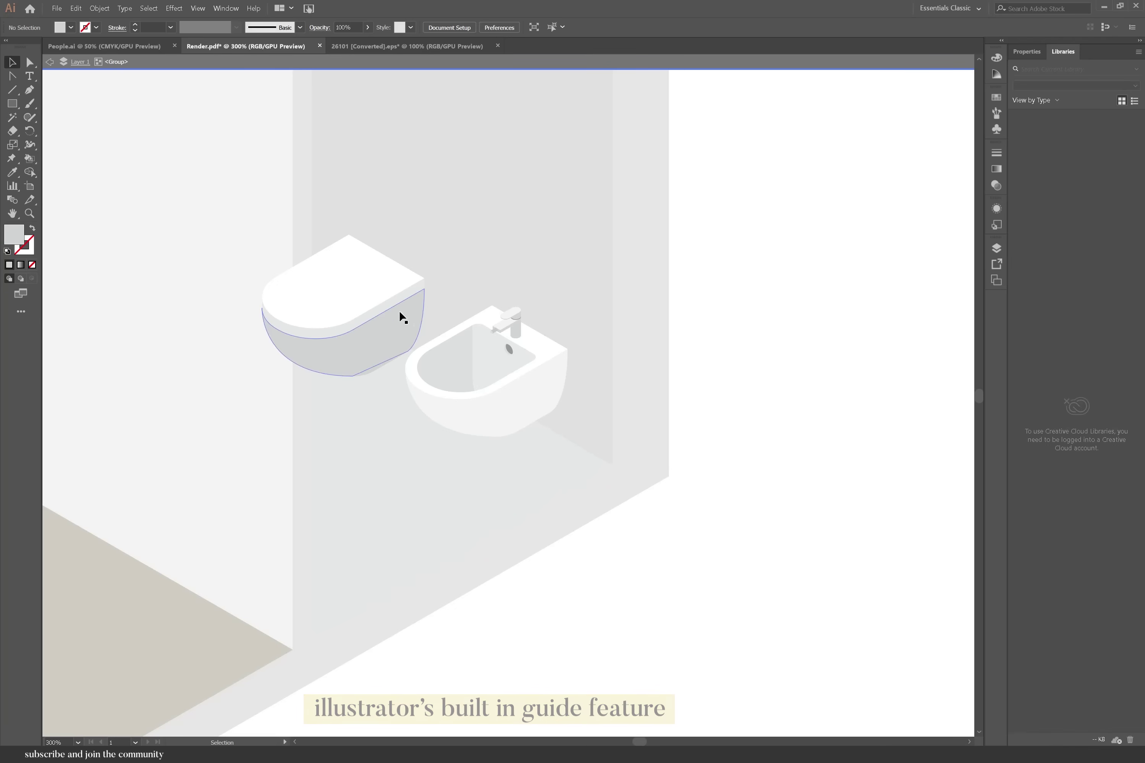
left_click(399, 298)
left_click_drag(449, 333, 390, 274)
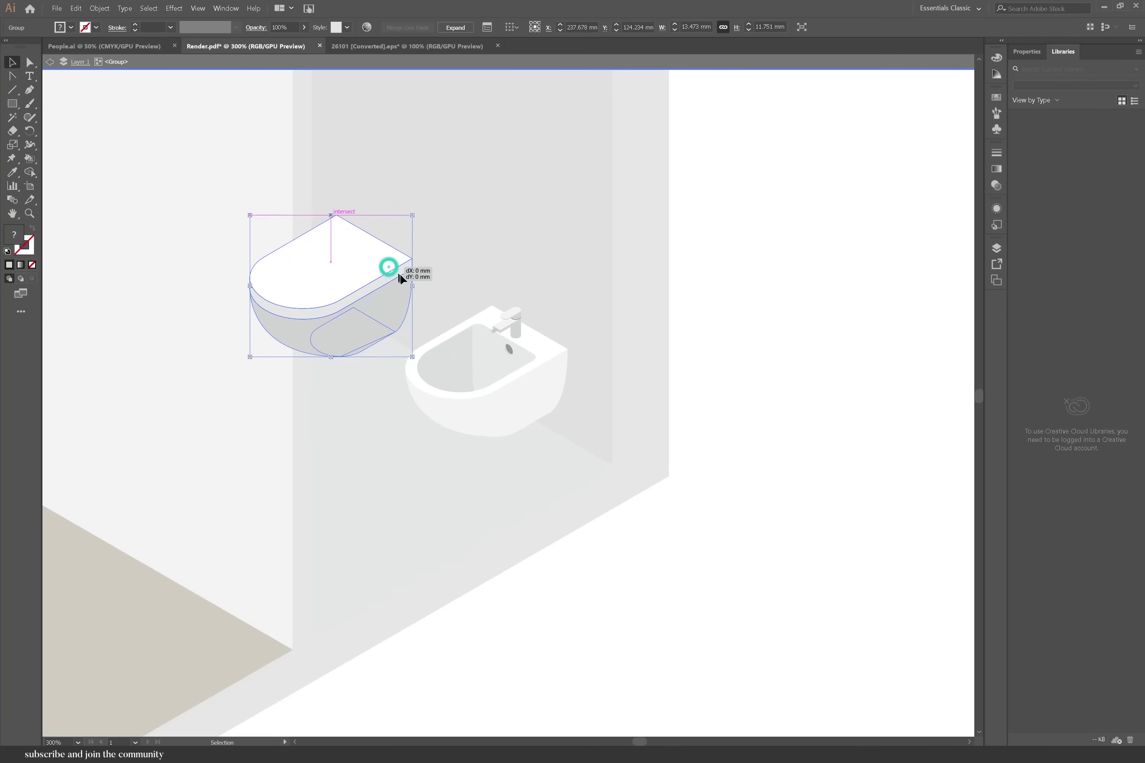
left_click(746, 529)
Recolour the right and upper-left wall panels with the front panel's light colour.
scroll(746, 529, "down", 2)
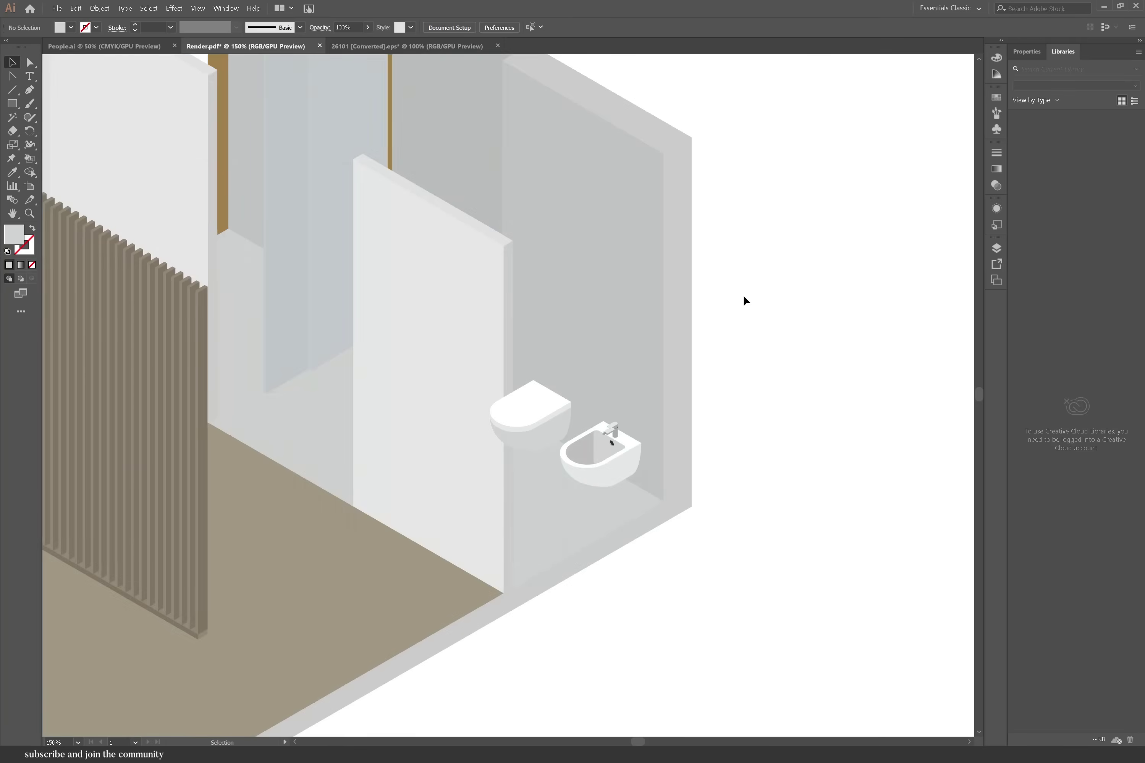
left_click(669, 299)
key("i")
left_click(458, 375)
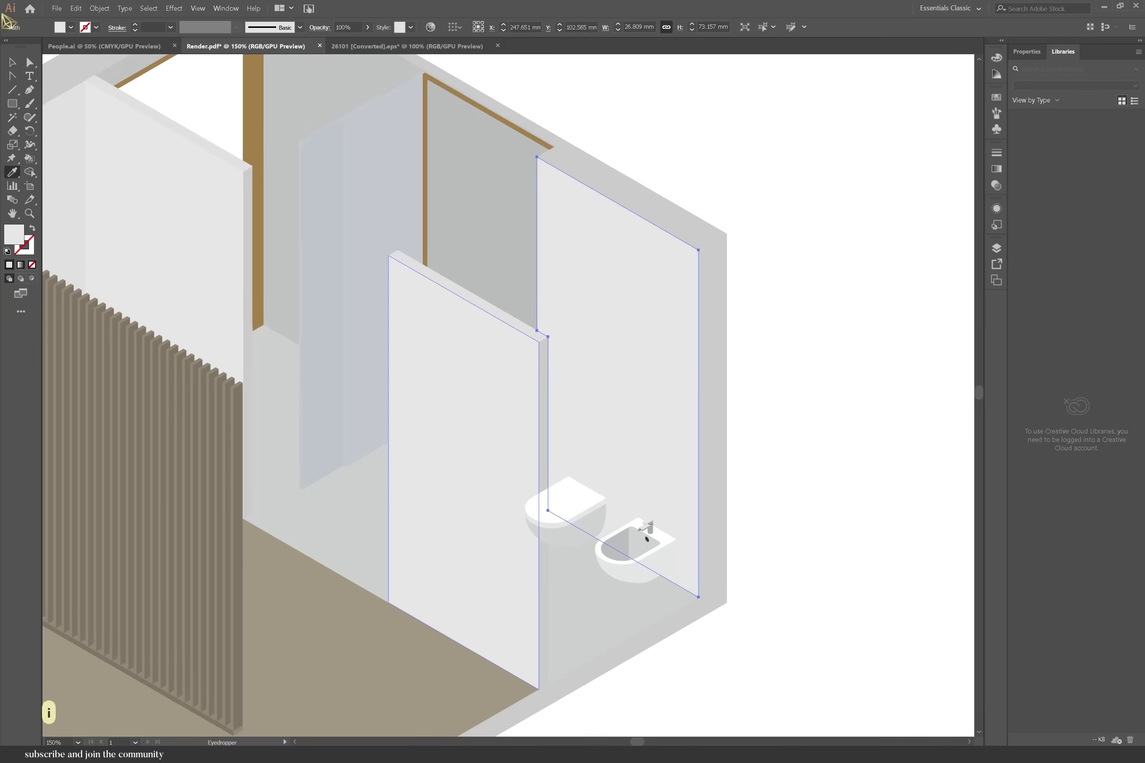
left_click(15, 61)
left_click(322, 87)
key("i")
left_click(422, 327)
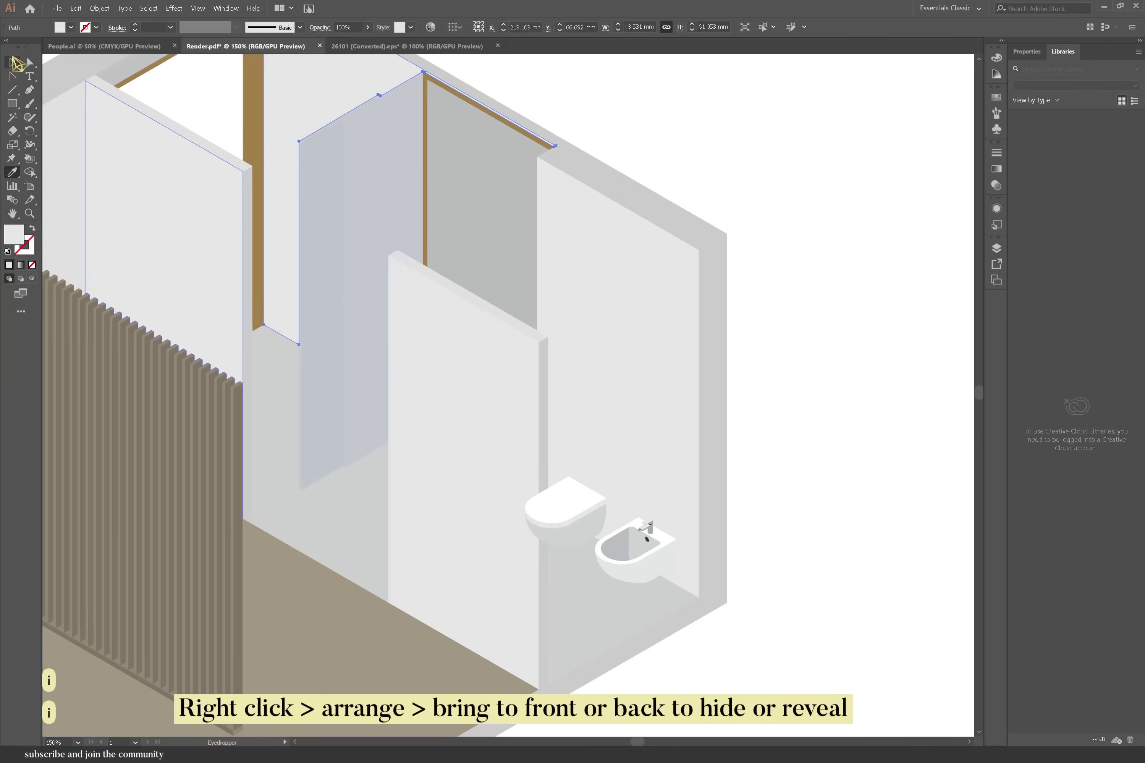
left_click(14, 63)
Restack the thin vertical wall strip one step in front of the toilet, then save.
left_click(544, 557)
right_click(544, 557)
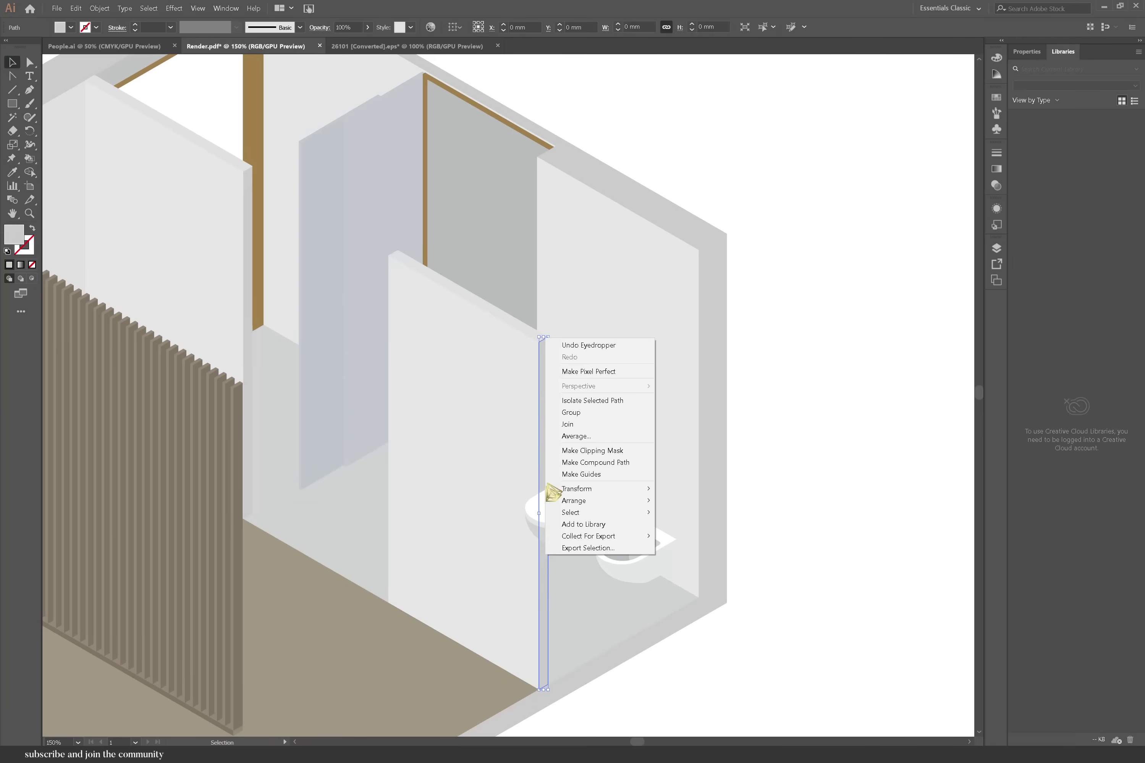
mouse_move(574, 500)
left_click(705, 503)
right_click(512, 536)
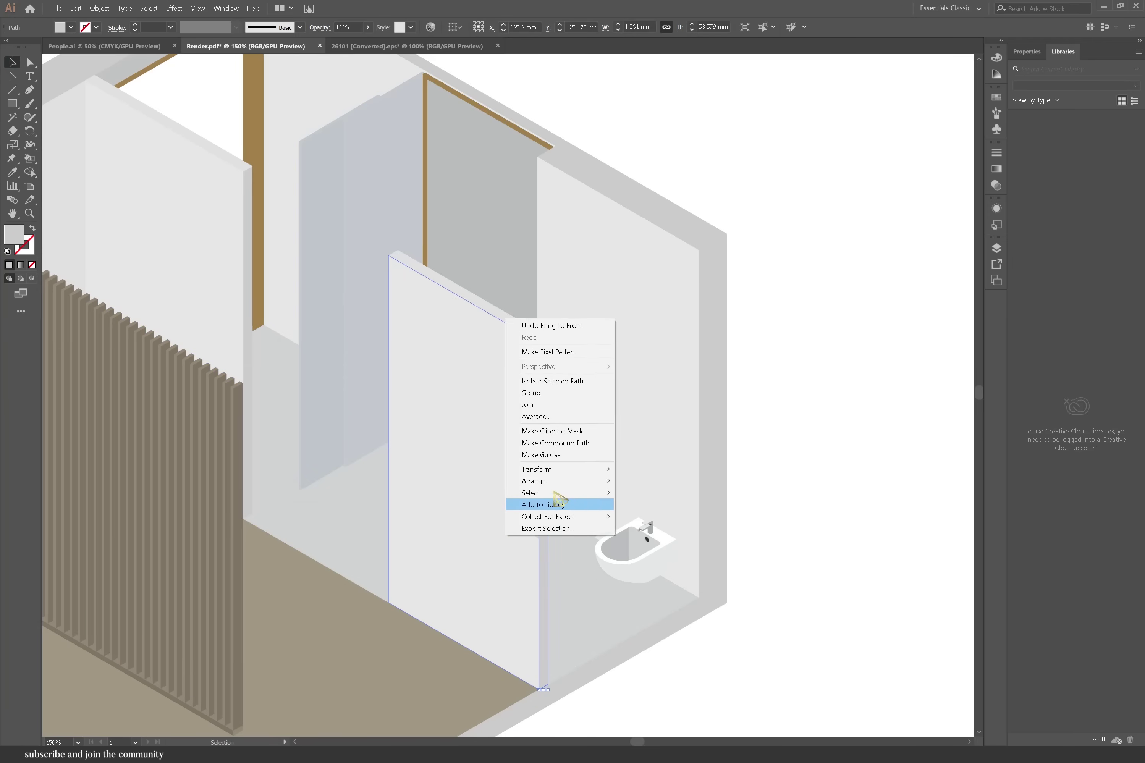
mouse_move(542, 480)
left_click(656, 516)
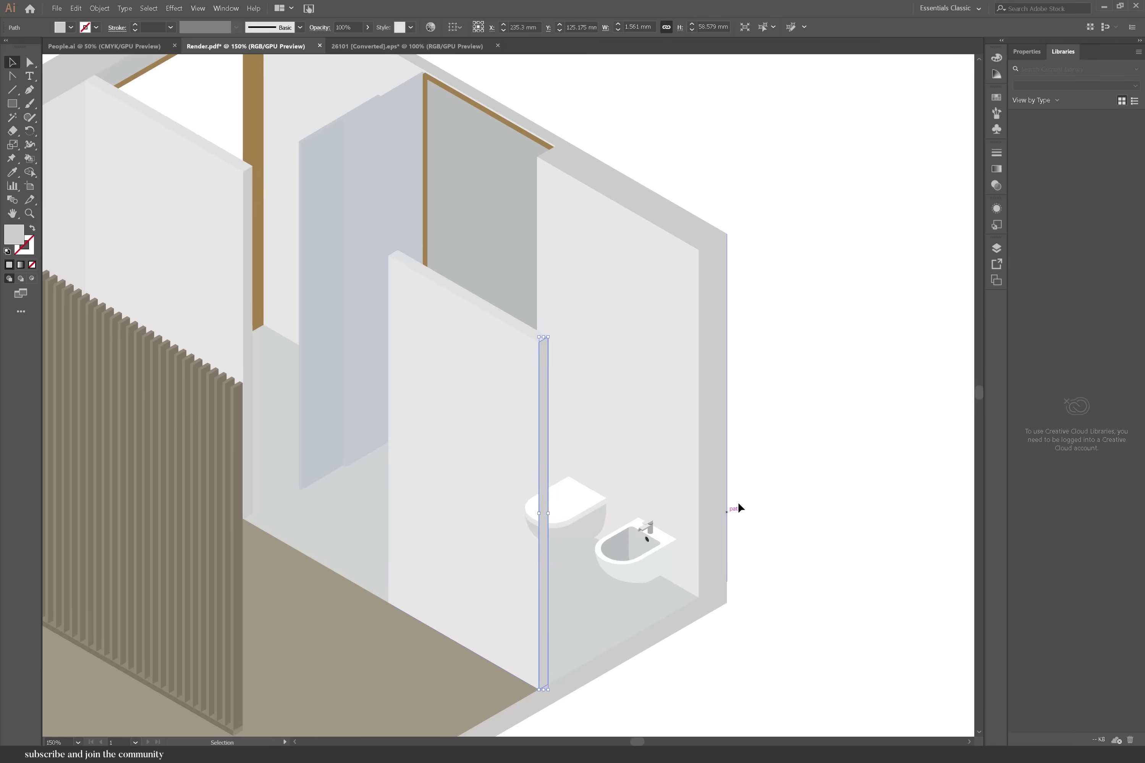
right_click(510, 542)
left_click(677, 501)
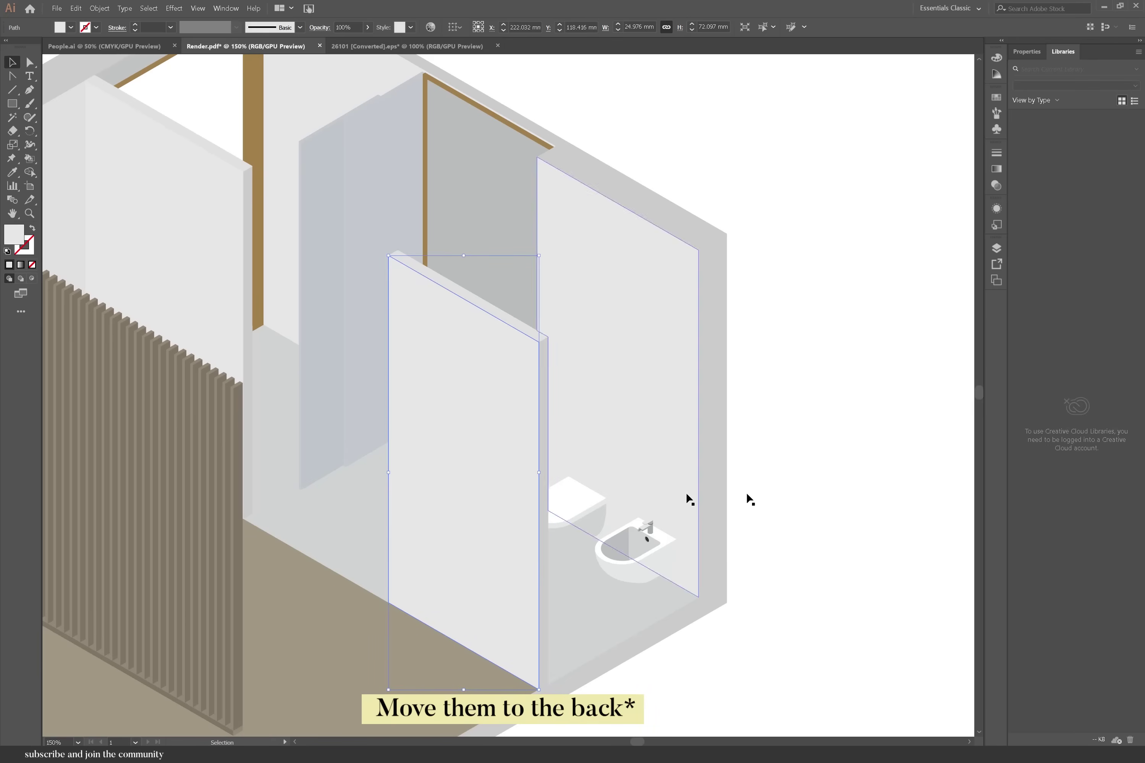
left_click(766, 495)
scroll(766, 495, "down", 5)
key("ctrl+s")
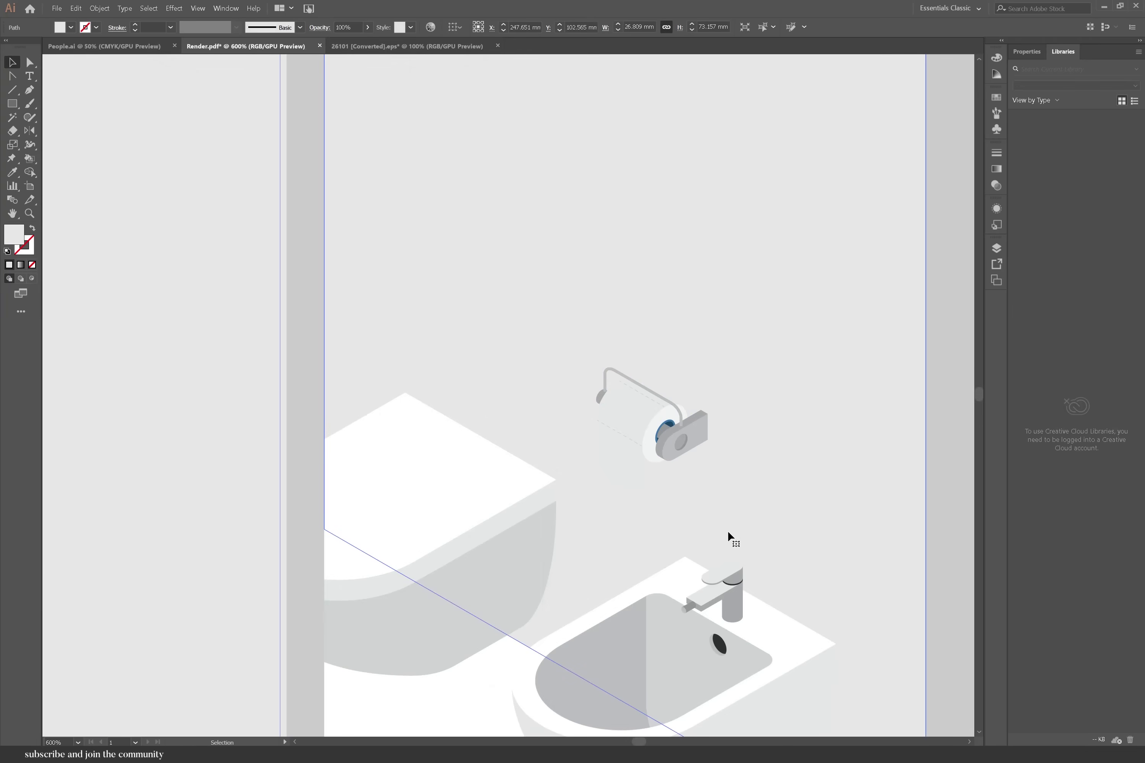
Isolate the toilet-roll holder and make its paper roll white like the bidet.
left_click(637, 478)
right_click(636, 479)
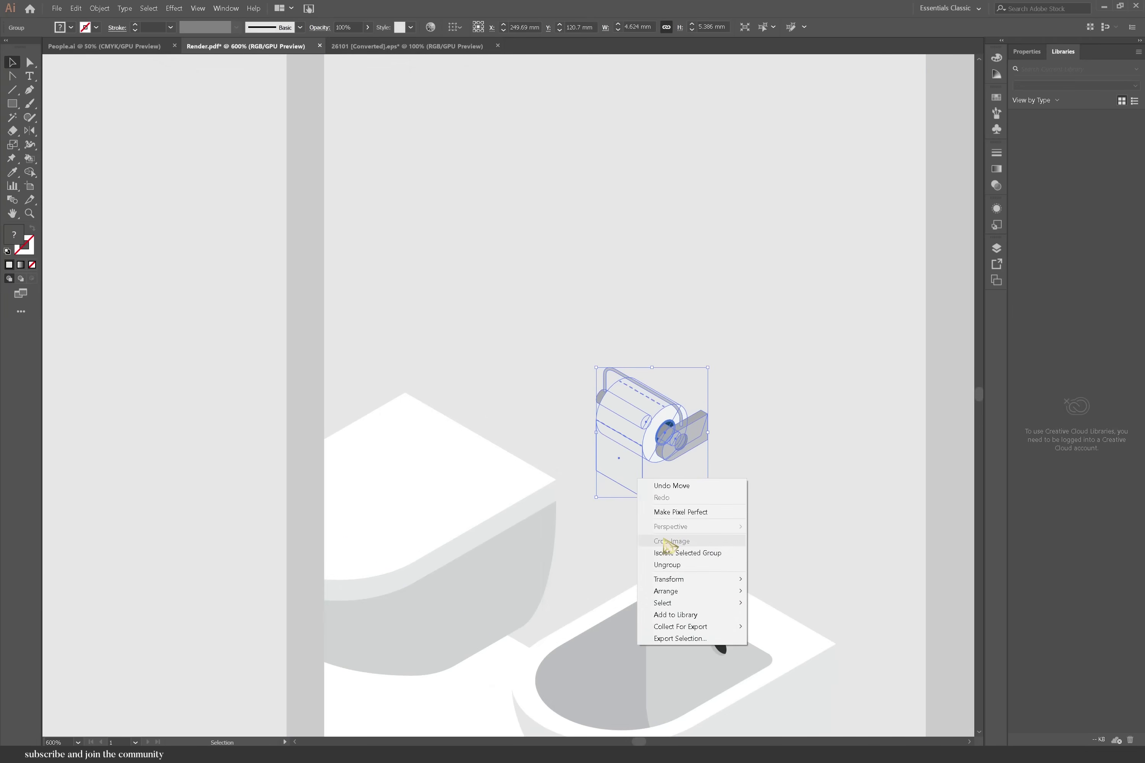
left_click(670, 553)
key("i")
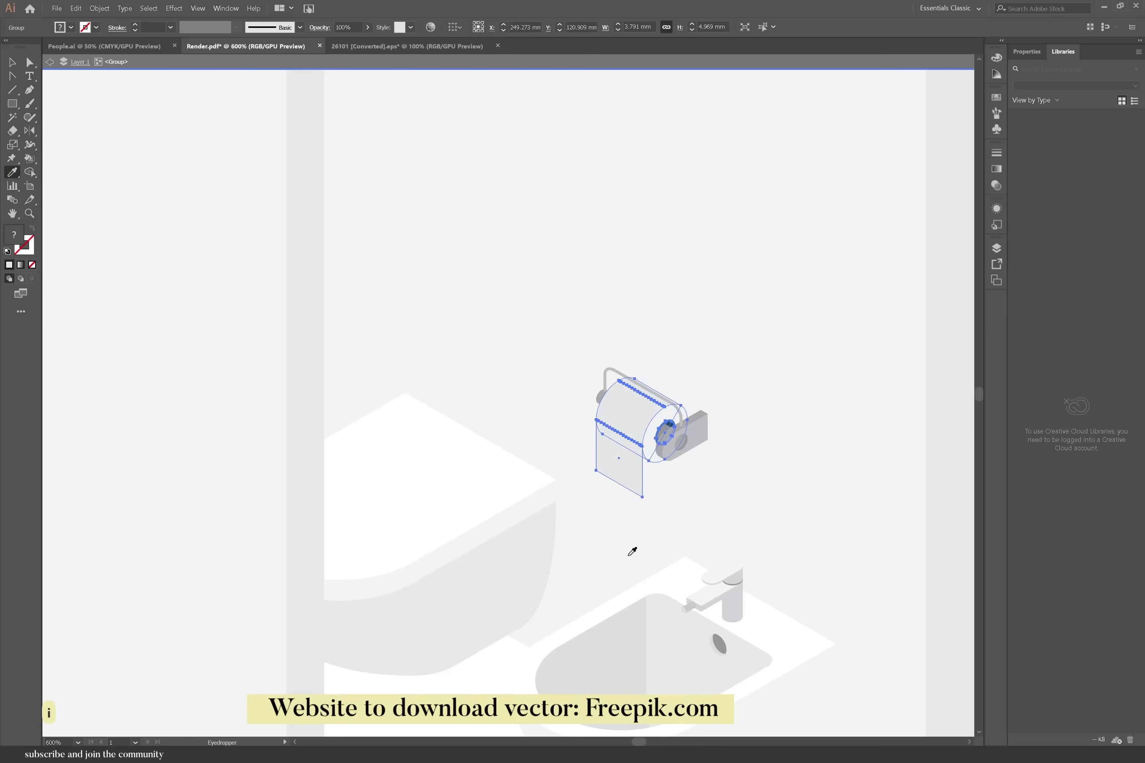
left_click(664, 583)
key("Escape")
scroll(760, 454, "down", 4)
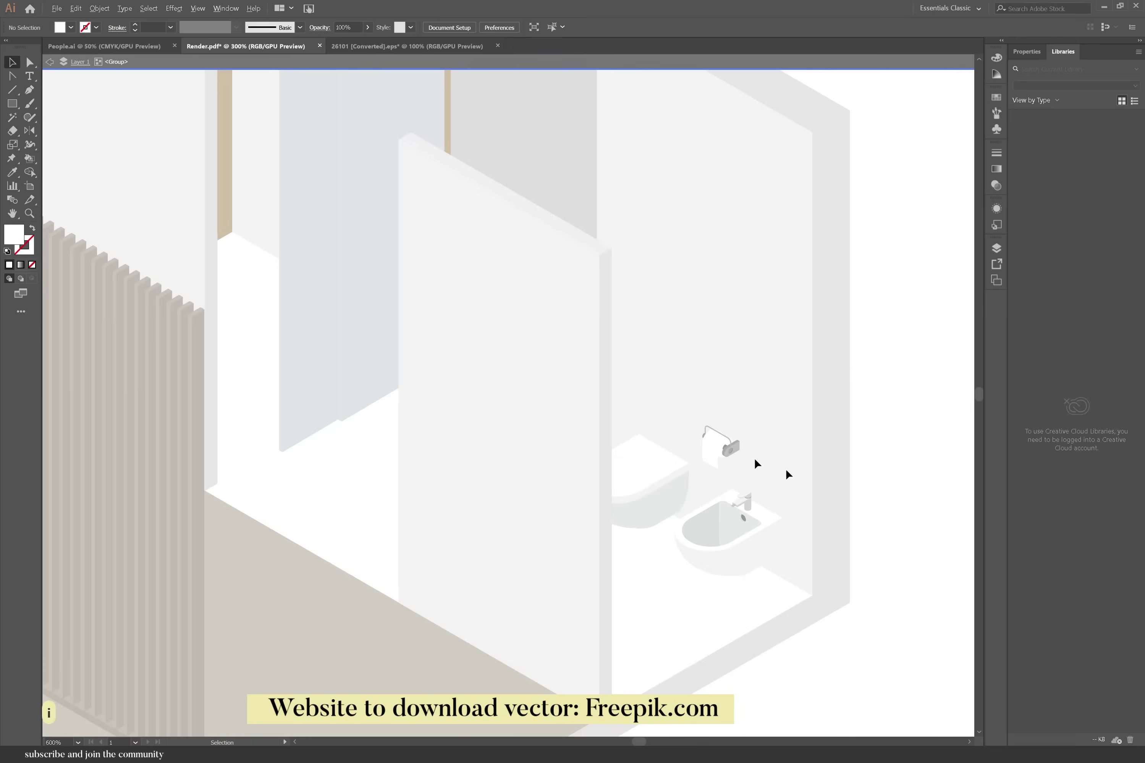
Paste the bed, mirror it across the vertical axis and move it onto the floor.
key("ctrl+c")
key("ctrl+v")
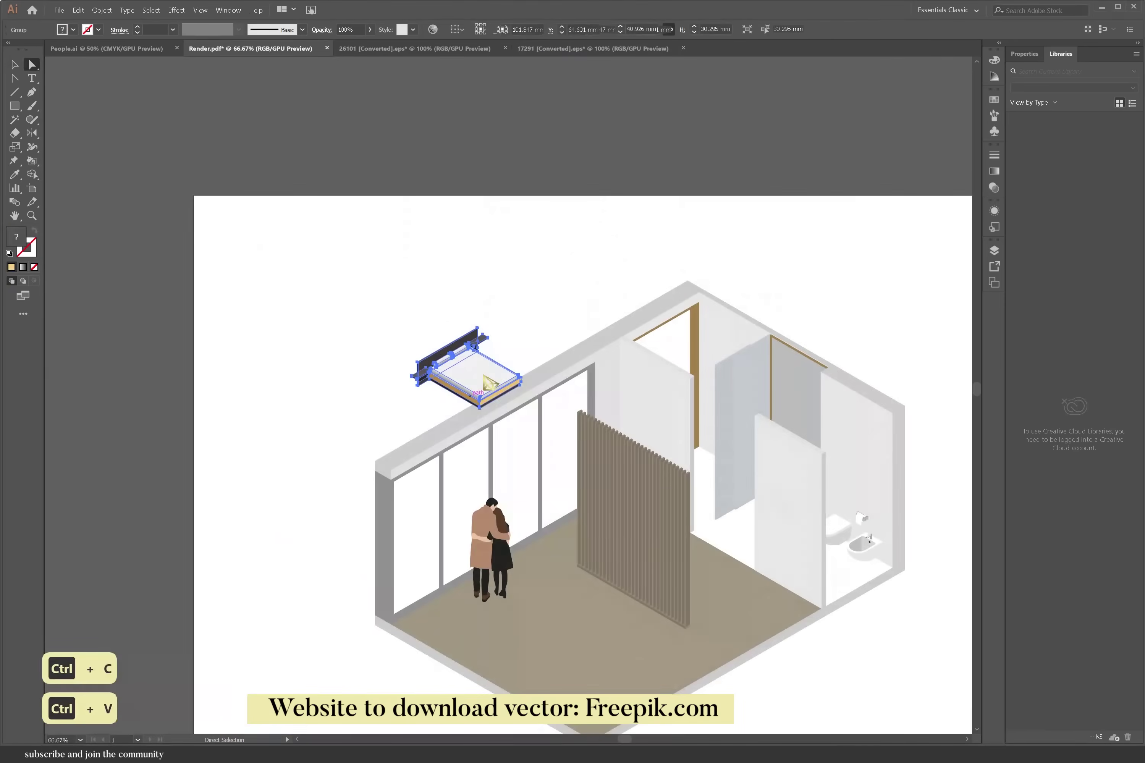
right_click(481, 376)
mouse_move(542, 476)
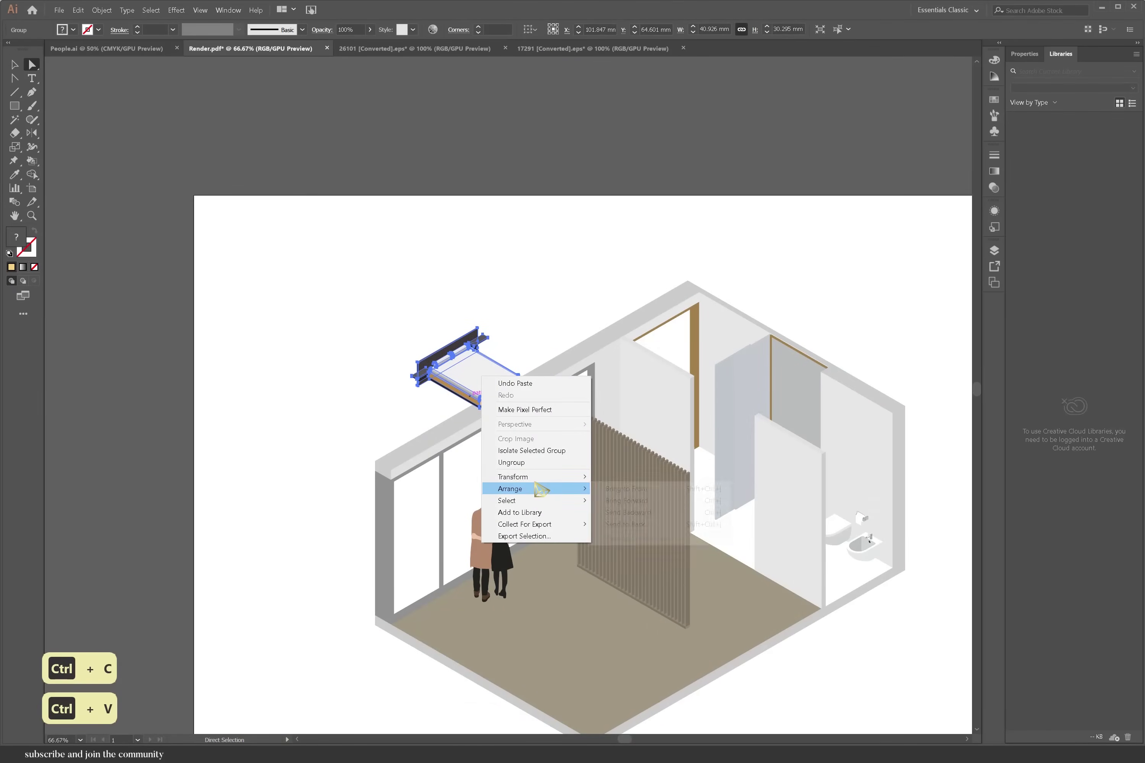
left_click(617, 503)
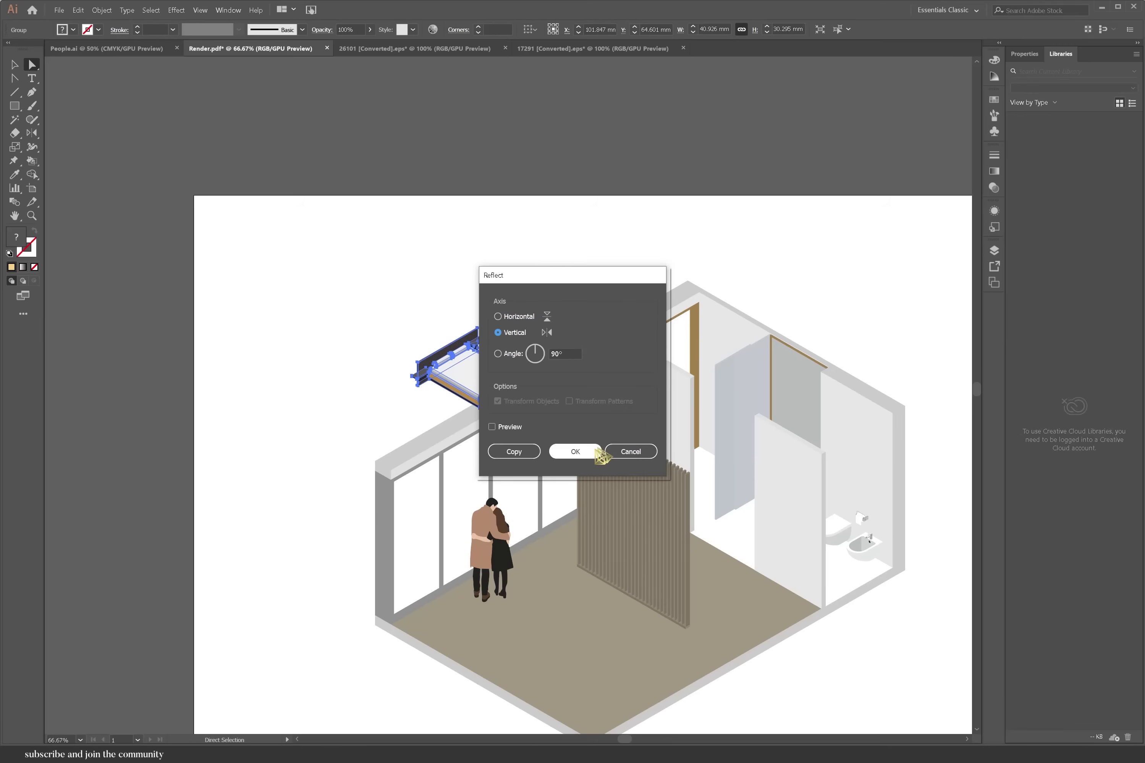
left_click(582, 450)
left_click_drag(463, 375, 662, 579)
Enlarge the bed and nudge it into place in the room.
left_click(15, 64)
scroll(623, 671, "up", 1)
left_click_drag(677, 519, 623, 544)
left_click_drag(701, 461, 734, 443)
left_click_drag(620, 538, 611, 550)
scroll(604, 291, "down", 1)
scroll(619, 484, "up", 1)
left_click_drag(620, 488, 626, 484)
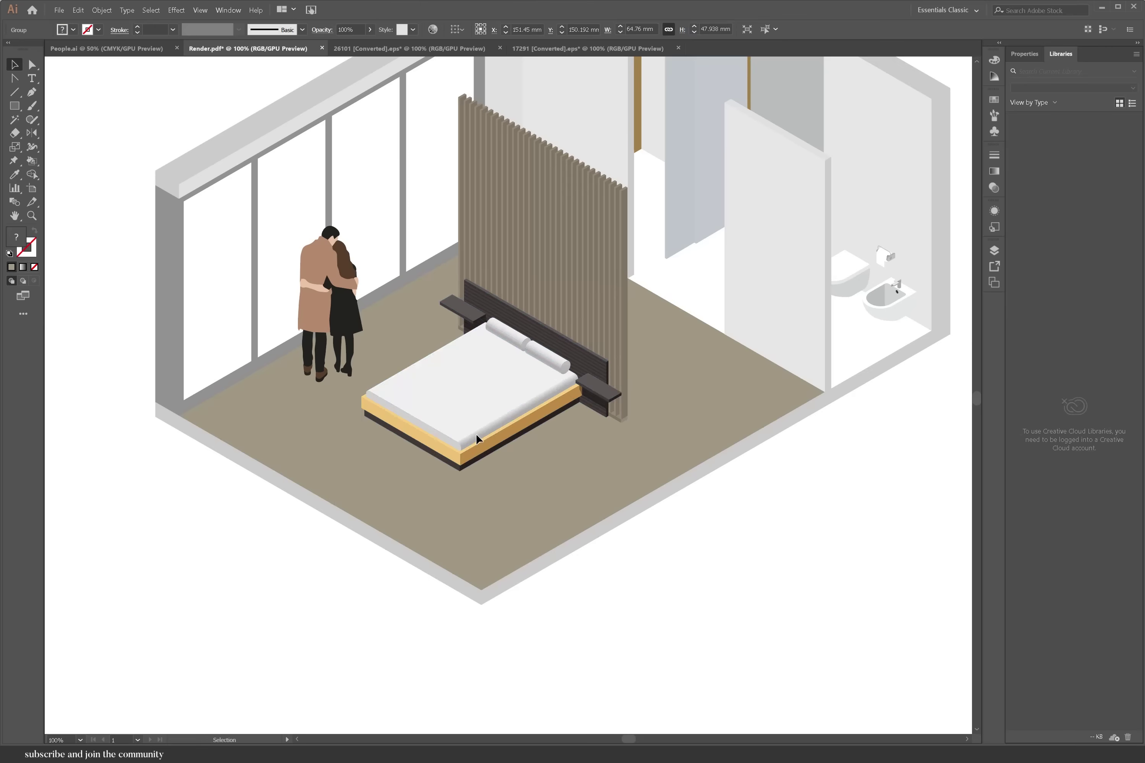
Isolate the nested bed frame group and give it the headboard's dark brown.
right_click(476, 435)
left_click(454, 467)
right_click(437, 441)
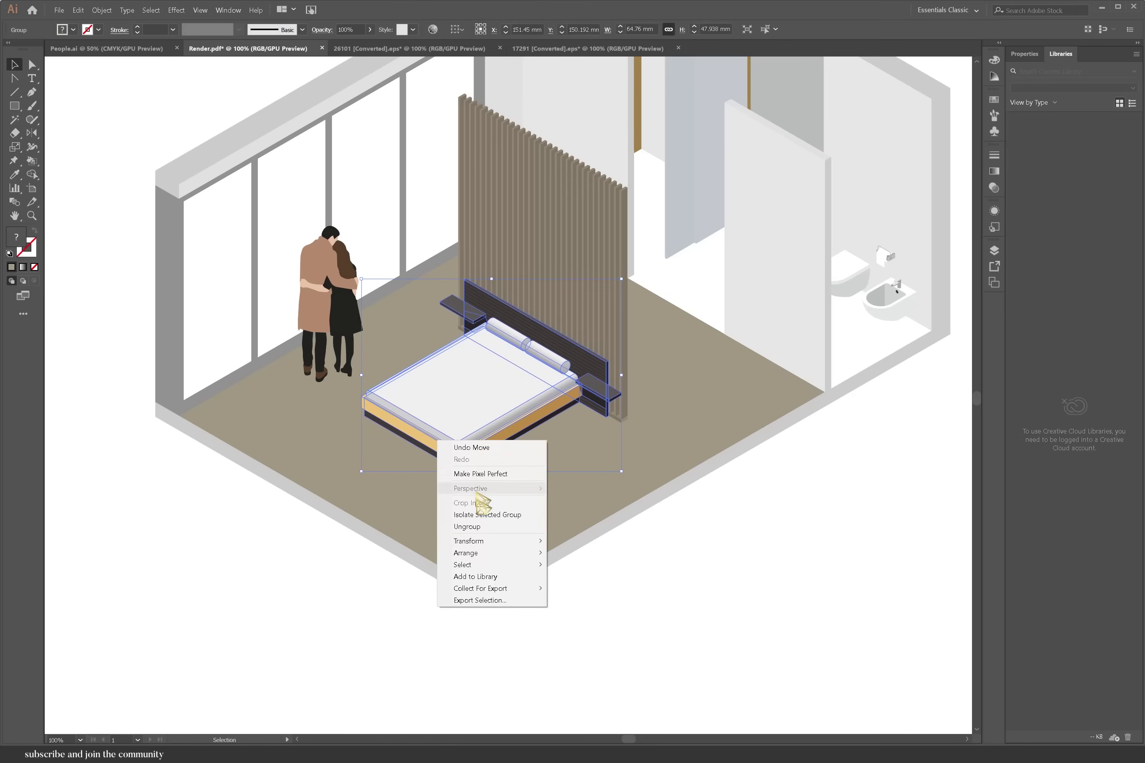
left_click(481, 514)
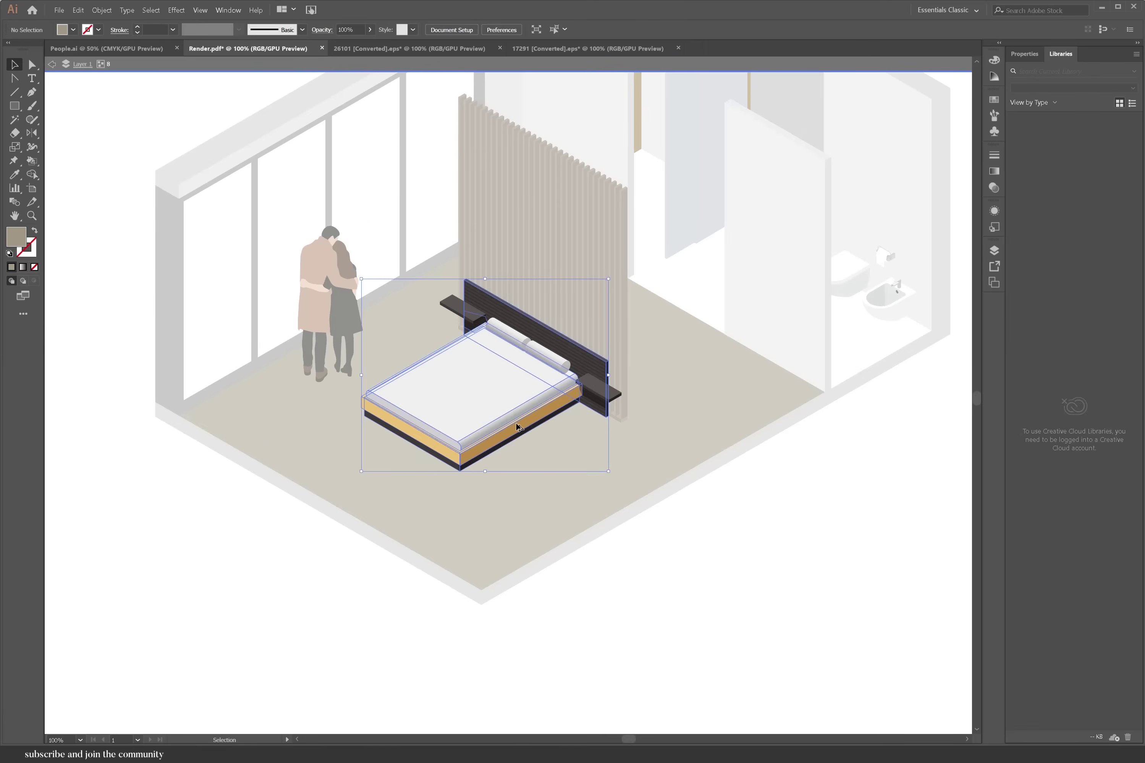
key("ctrl+plus")
right_click(509, 441)
left_click(544, 524)
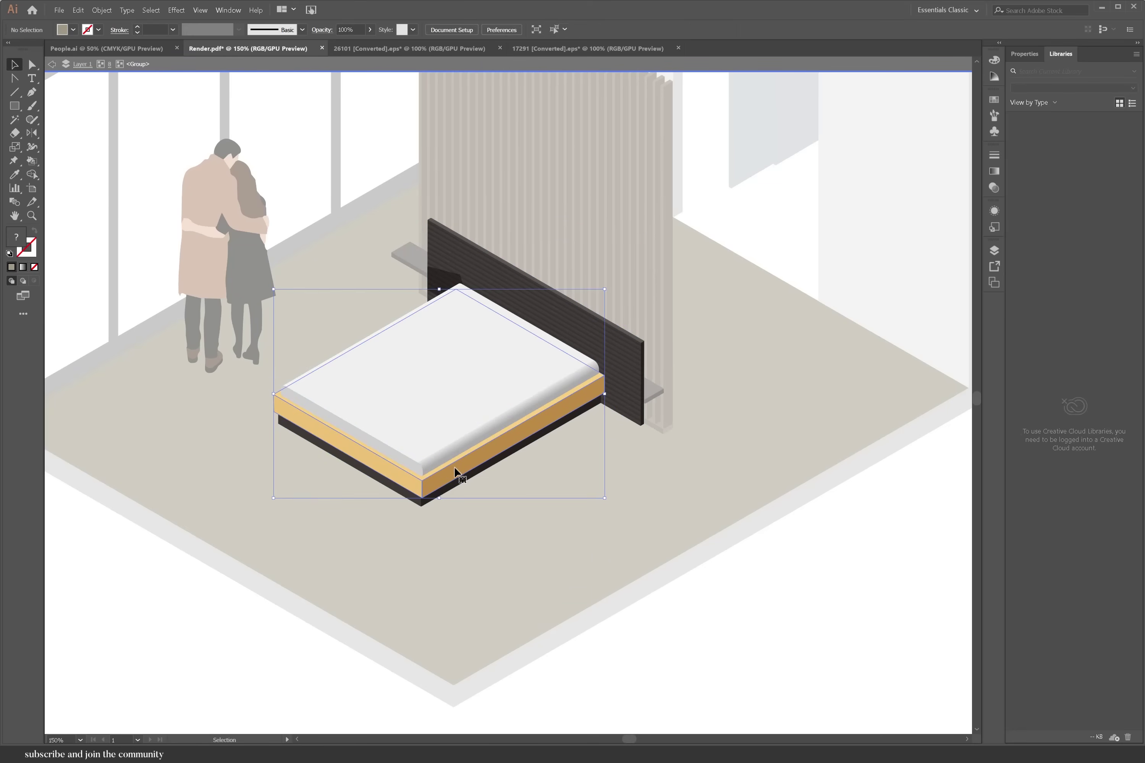
key("i")
left_click(612, 341)
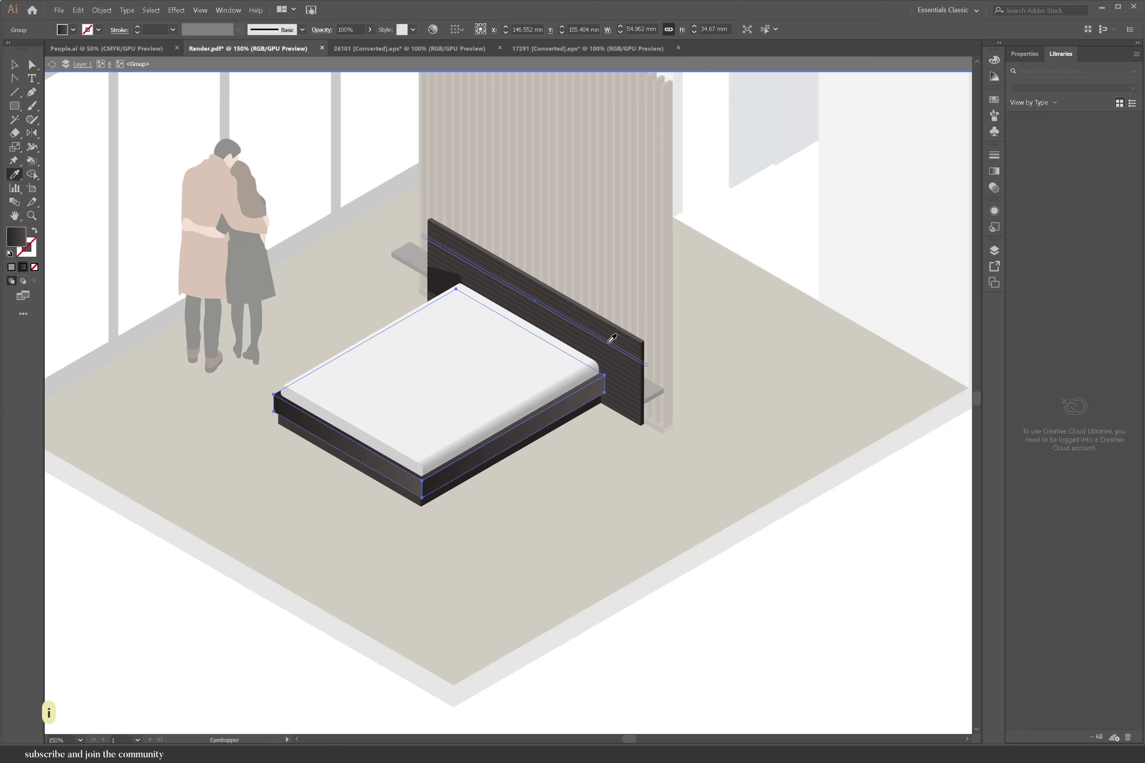
scroll(467, 481, "up", 2)
left_click(15, 65)
Copy and paste a second bedside lamp.
scroll(448, 269, "down", 2)
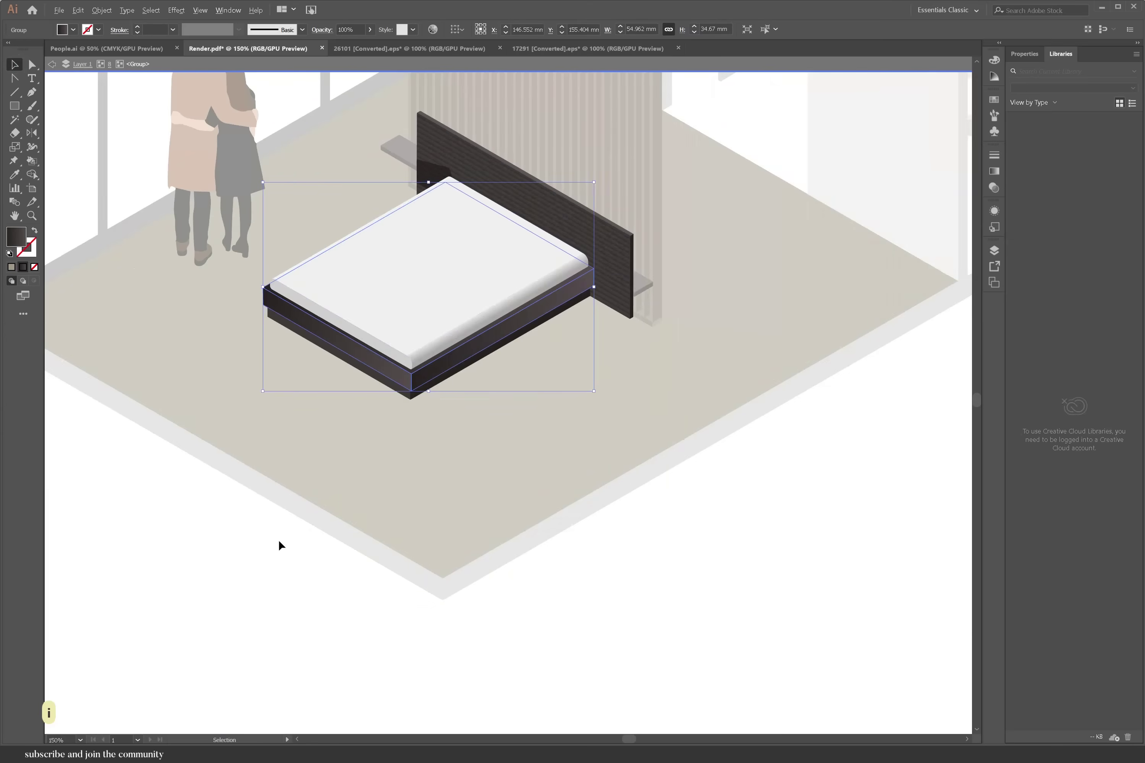
key("ctrl+c")
key("ctrl+v")
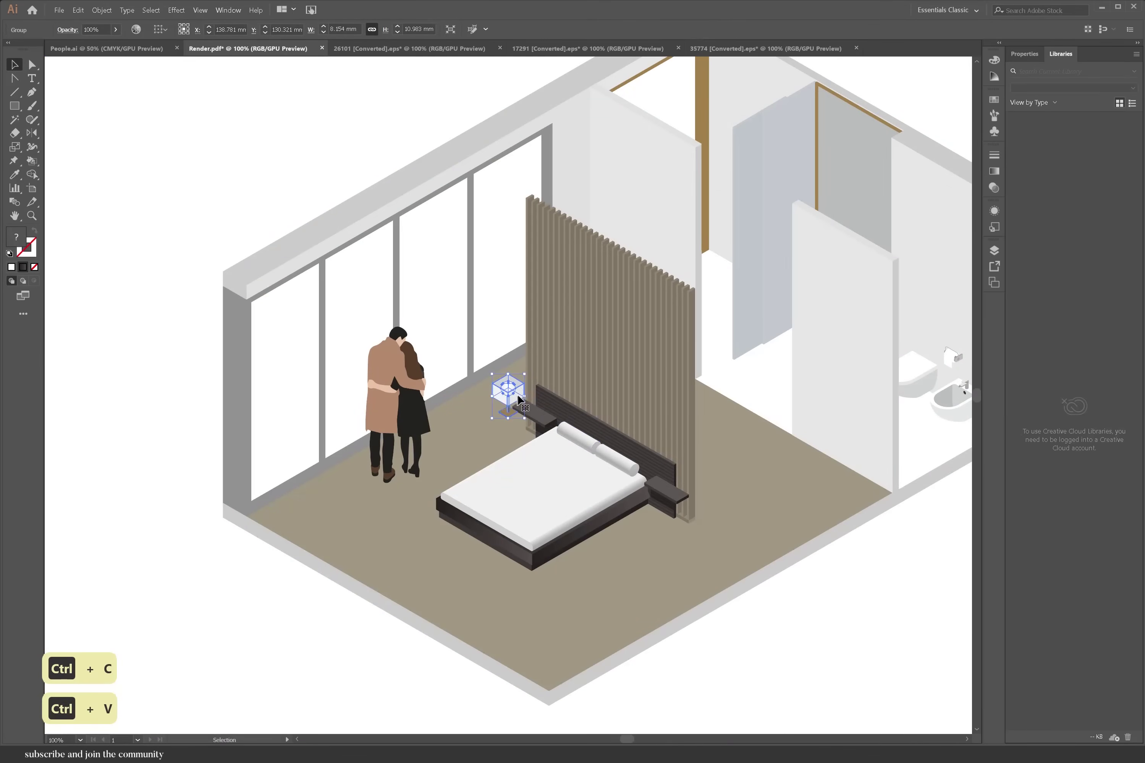
Place the copied lamp on the right nightstand and adjust the left lamp and wall lights.
left_click_drag(519, 400, 674, 468)
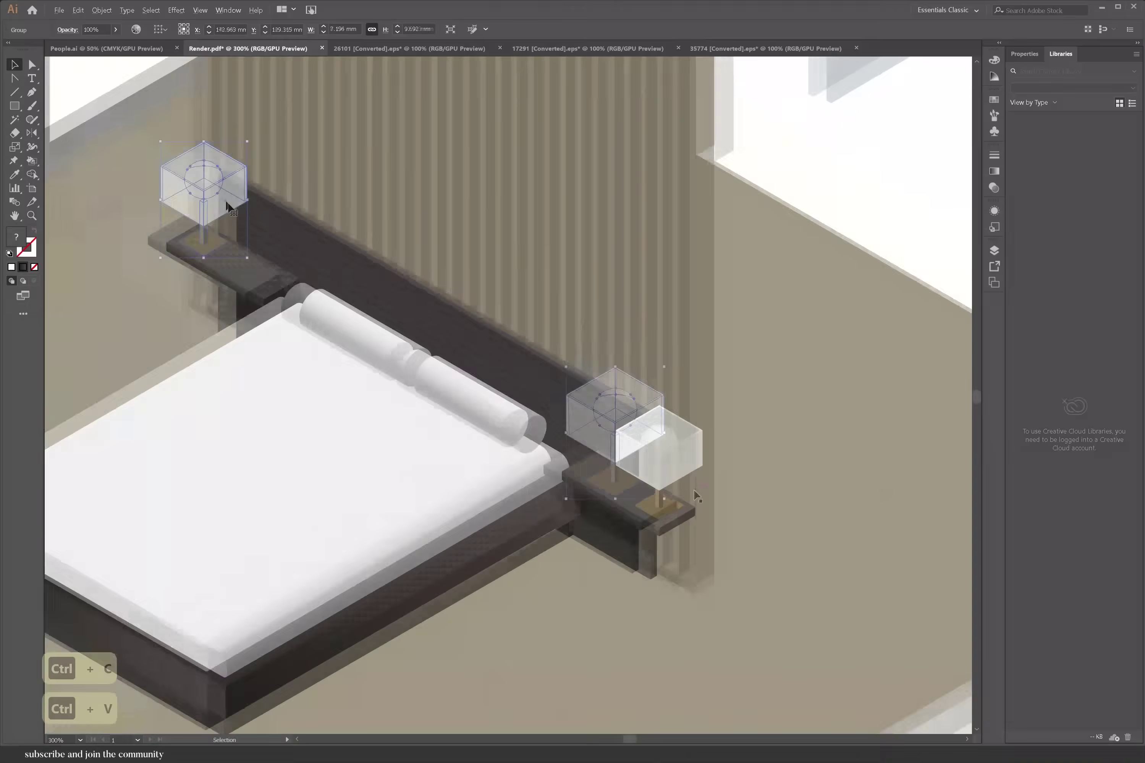
left_click_drag(221, 200, 223, 202)
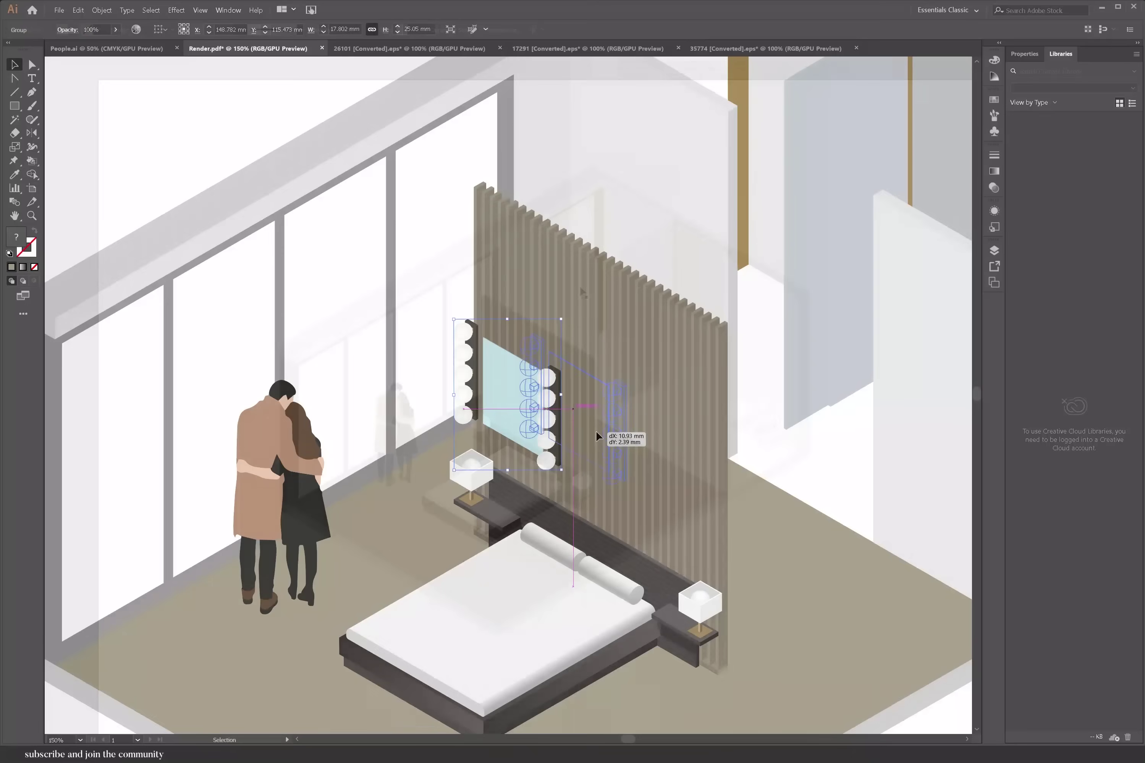
left_click_drag(595, 431, 574, 400)
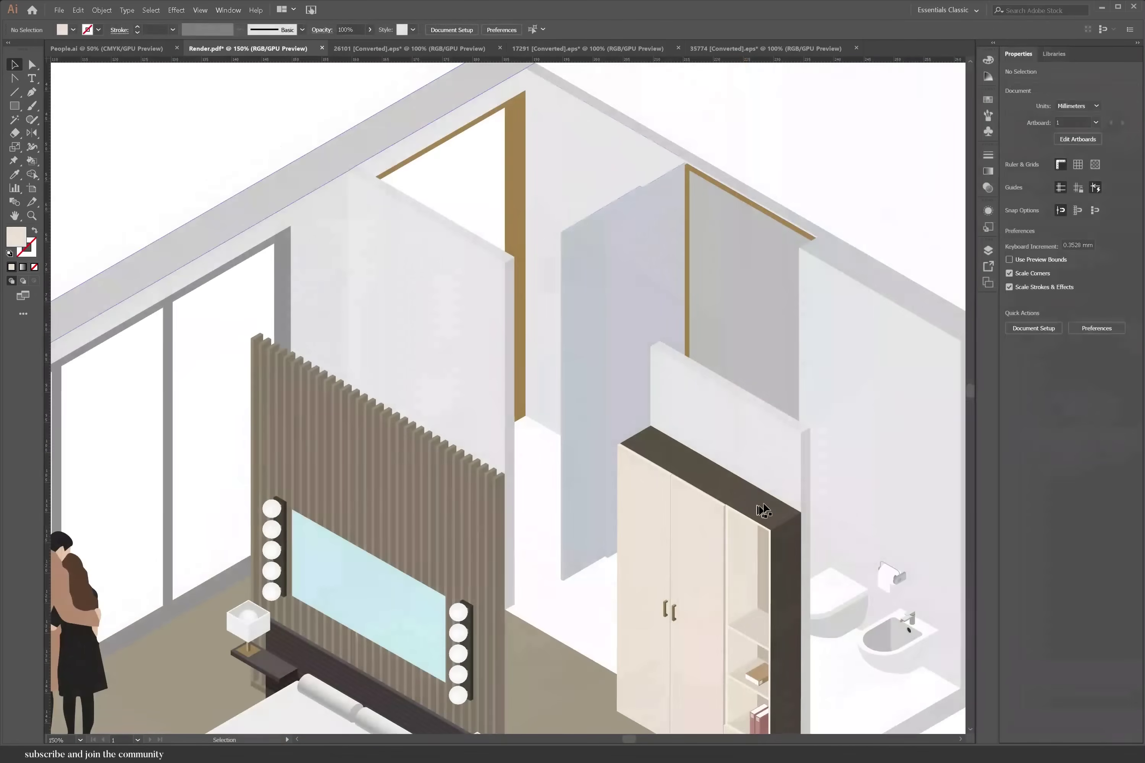
Inside the wardrobe group, stretch the dark top and side faces up to the wall top.
right_click(628, 527)
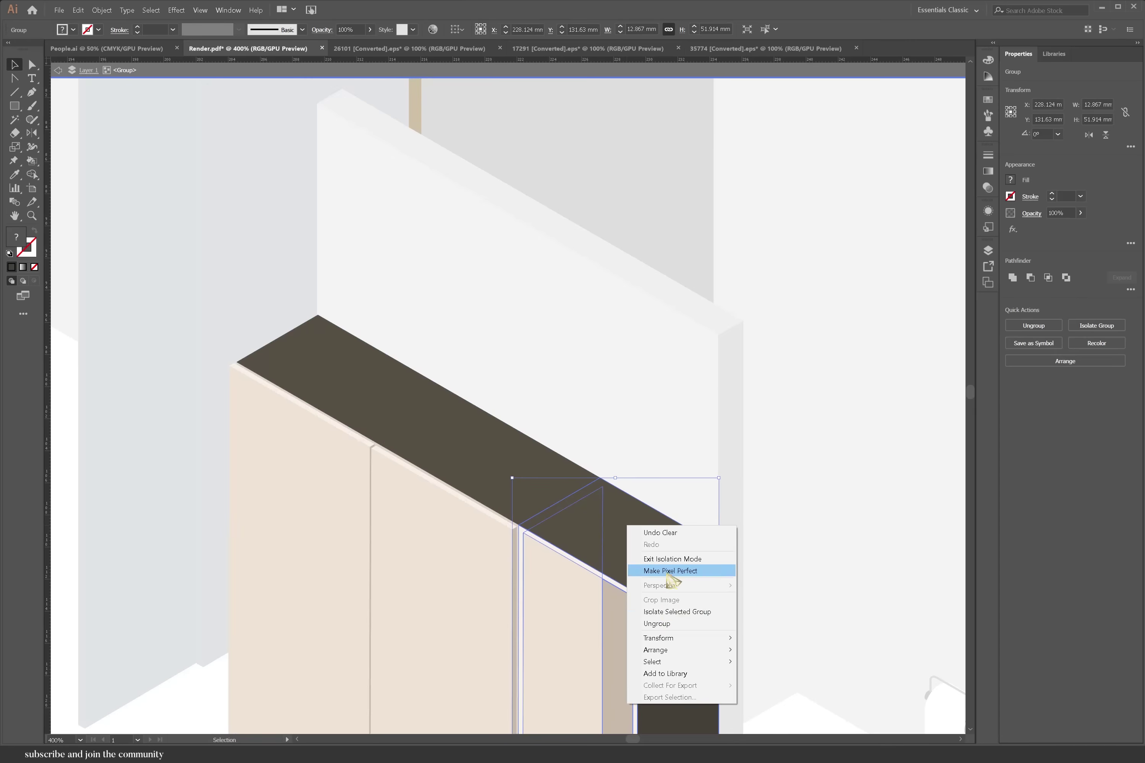
left_click(671, 612)
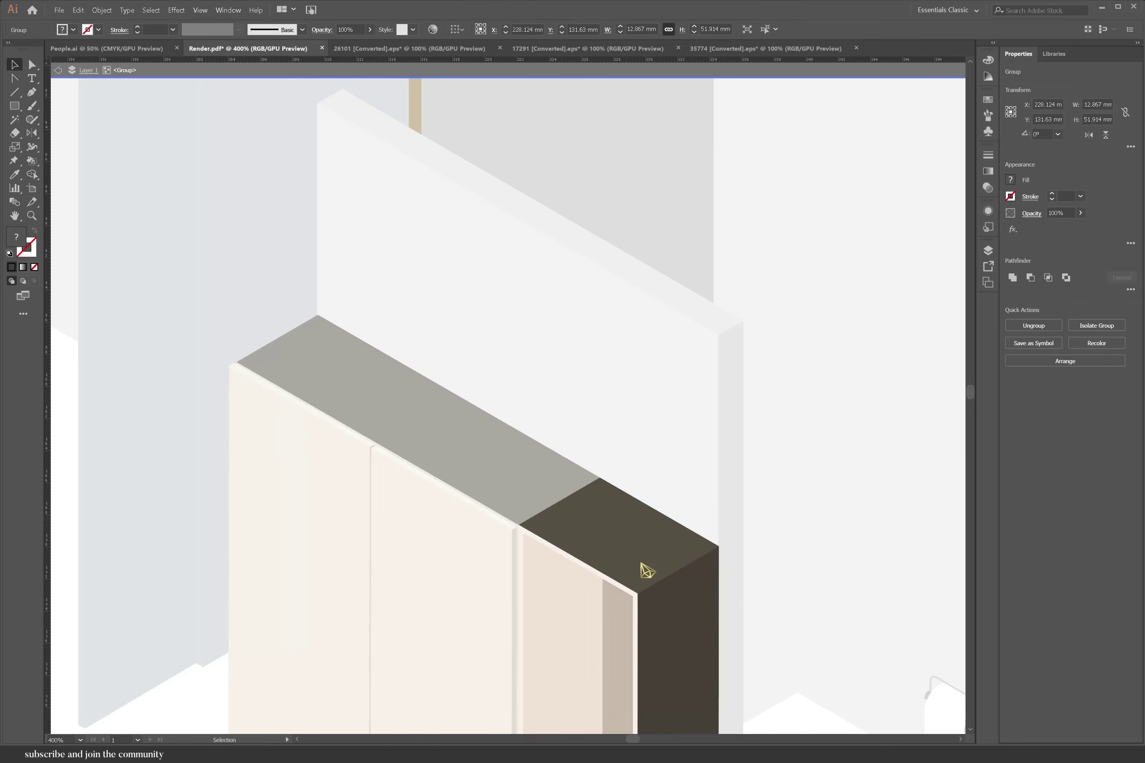
left_click(640, 551)
right_click(640, 549)
left_click(694, 634)
double_click(655, 607)
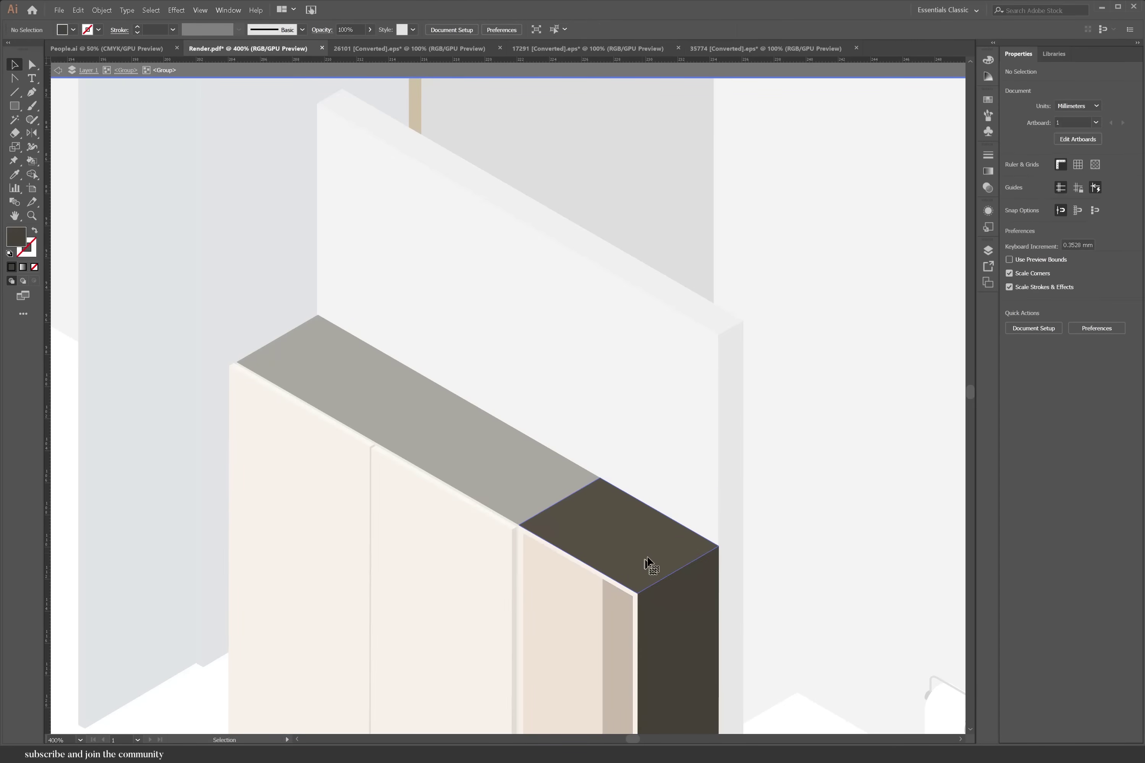
left_click_drag(652, 550, 661, 340)
key("a")
key("ctrl+z")
left_click_drag(460, 194, 608, 325)
left_click_drag(562, 290, 342, 147)
left_click_drag(761, 640, 765, 415)
Change the stacking order of the wardrobe's dark side face.
scroll(564, 312, "down", 1)
scroll(746, 487, "down", 1)
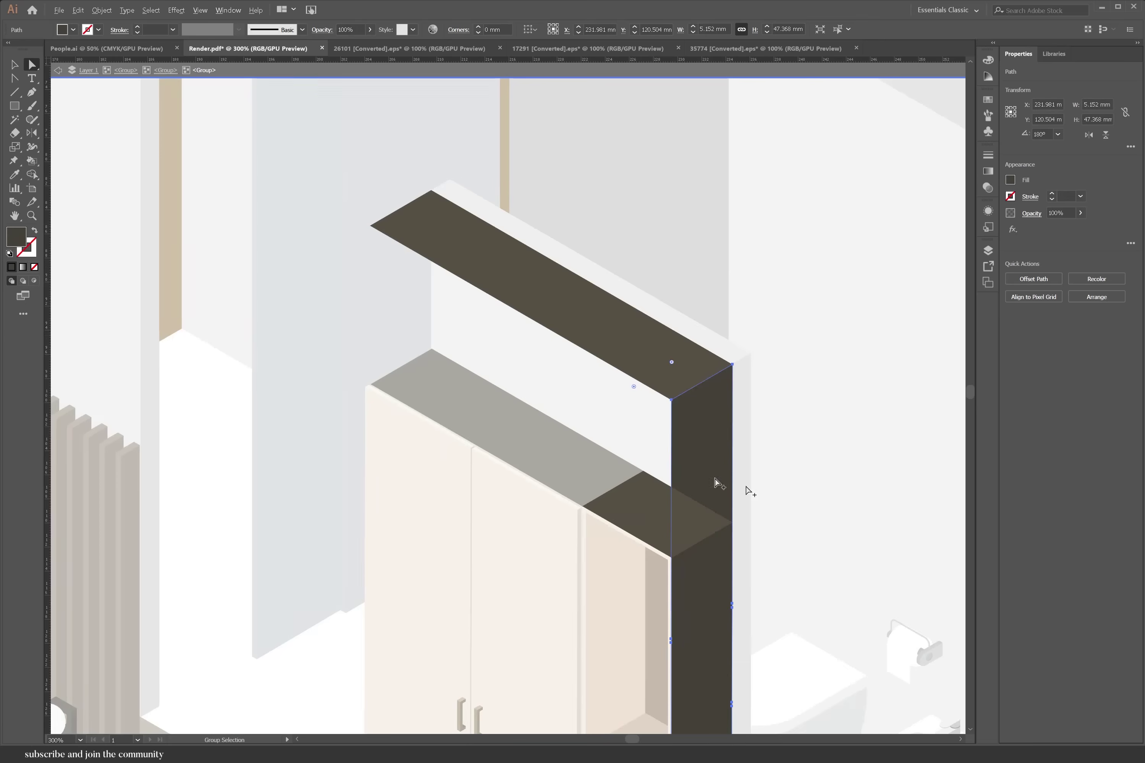
right_click(710, 466)
mouse_move(764, 638)
left_click(851, 648)
Pen-draw the wardrobe's closed front panel between its left edge and the side face.
key("ctrl+minus")
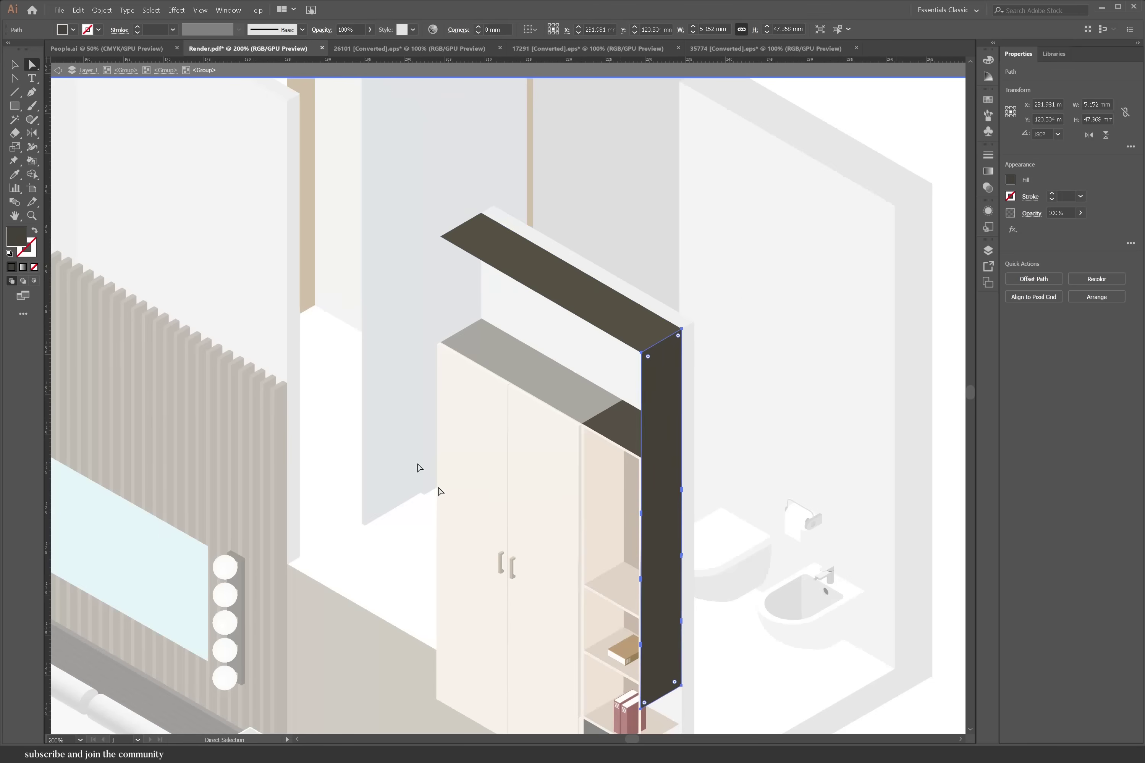
key("ctrl+plus")
left_click(32, 92)
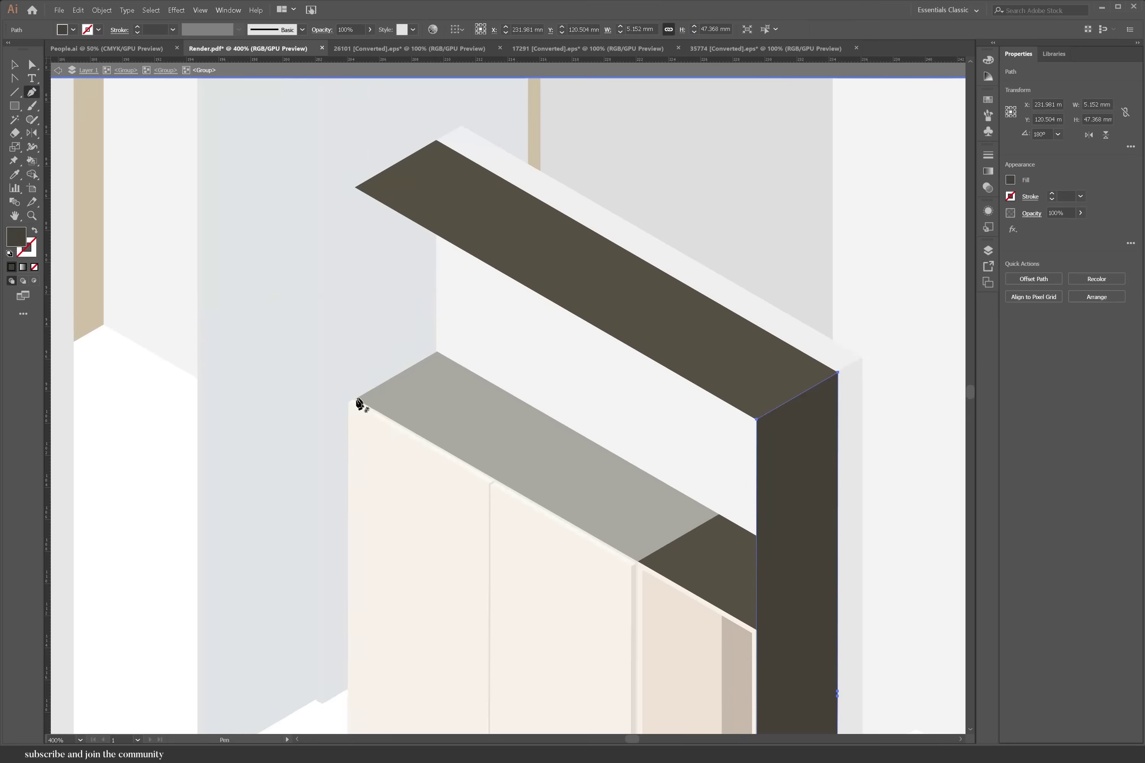
left_click(356, 399)
left_click(356, 187)
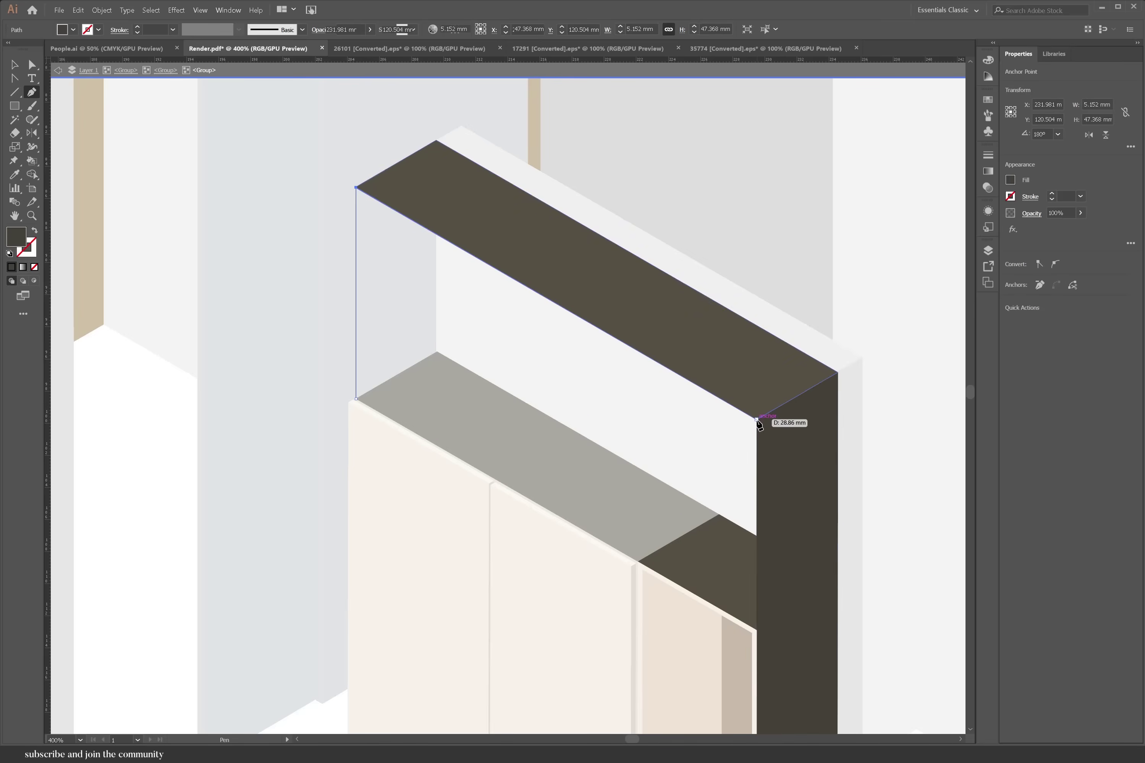
left_click(756, 418)
left_click(757, 629)
left_click(356, 399)
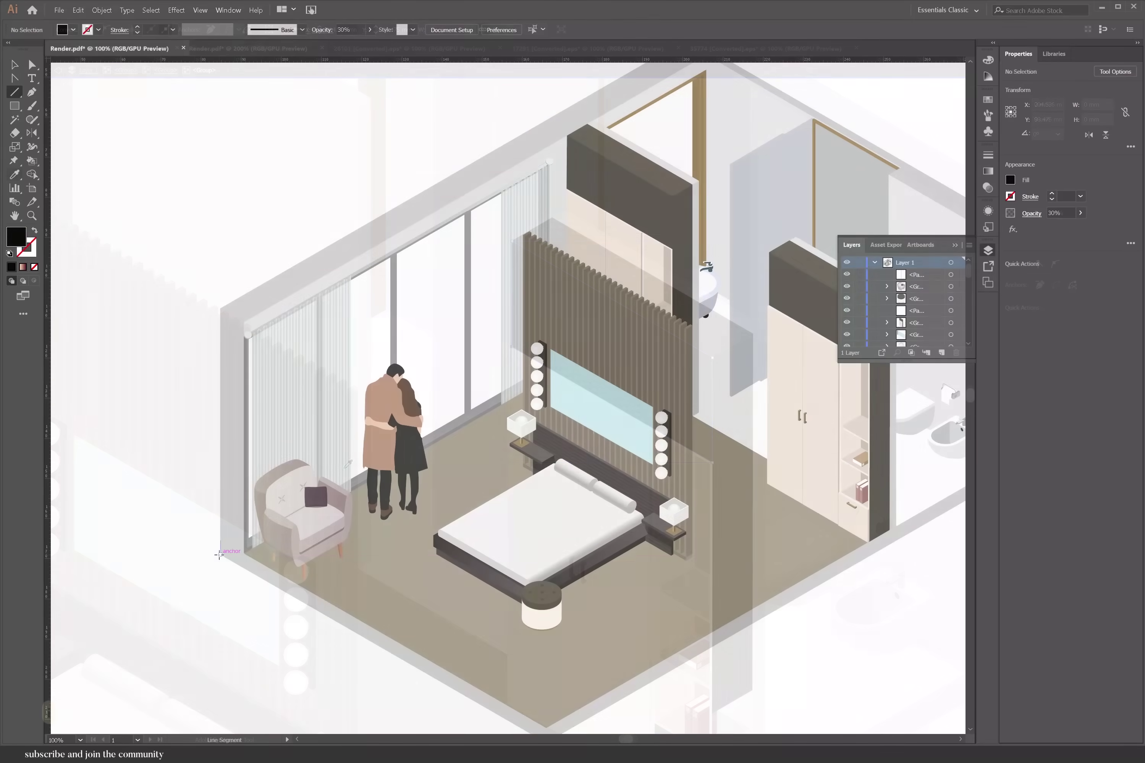
Draw black 1 pt lines along the room's left corner and top-left wall edge.
mouse_move(221, 554)
left_mouse_down()
mouse_move(231, 282)
mouse_move(221, 308)
left_mouse_up()
scroll(240, 365, "up", 1)
left_click(1010, 180)
left_click(907, 220)
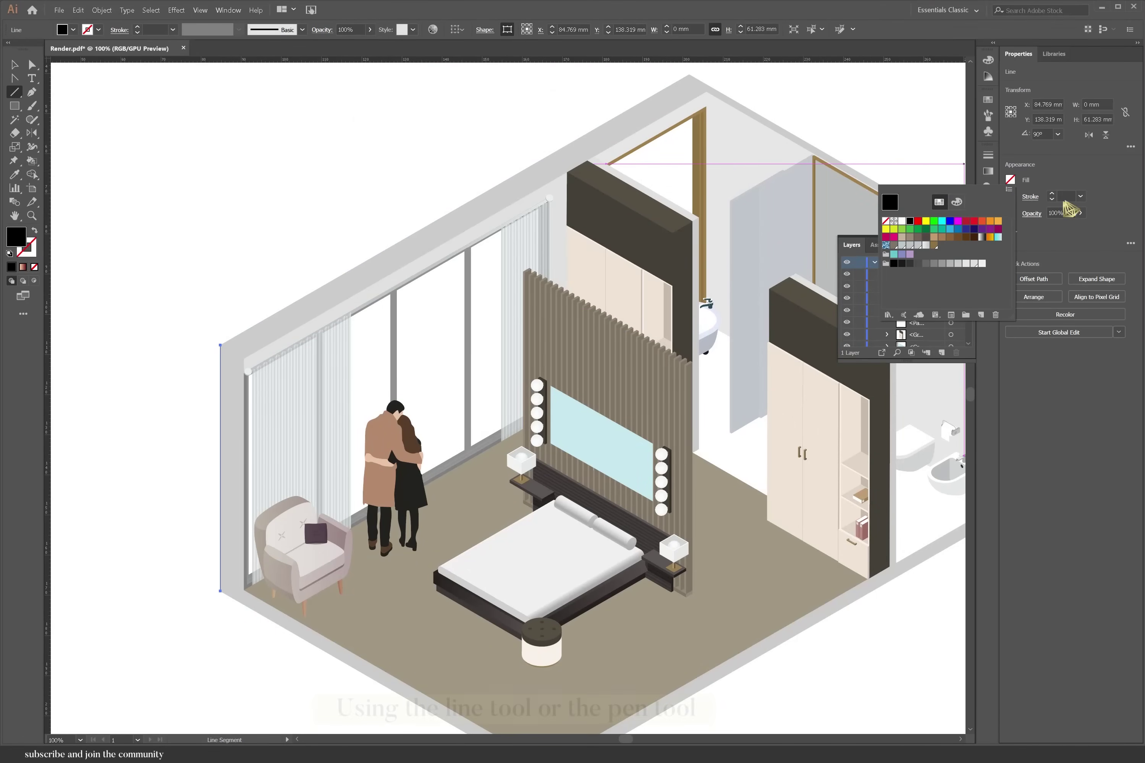
left_click(1051, 198)
left_click(1051, 194)
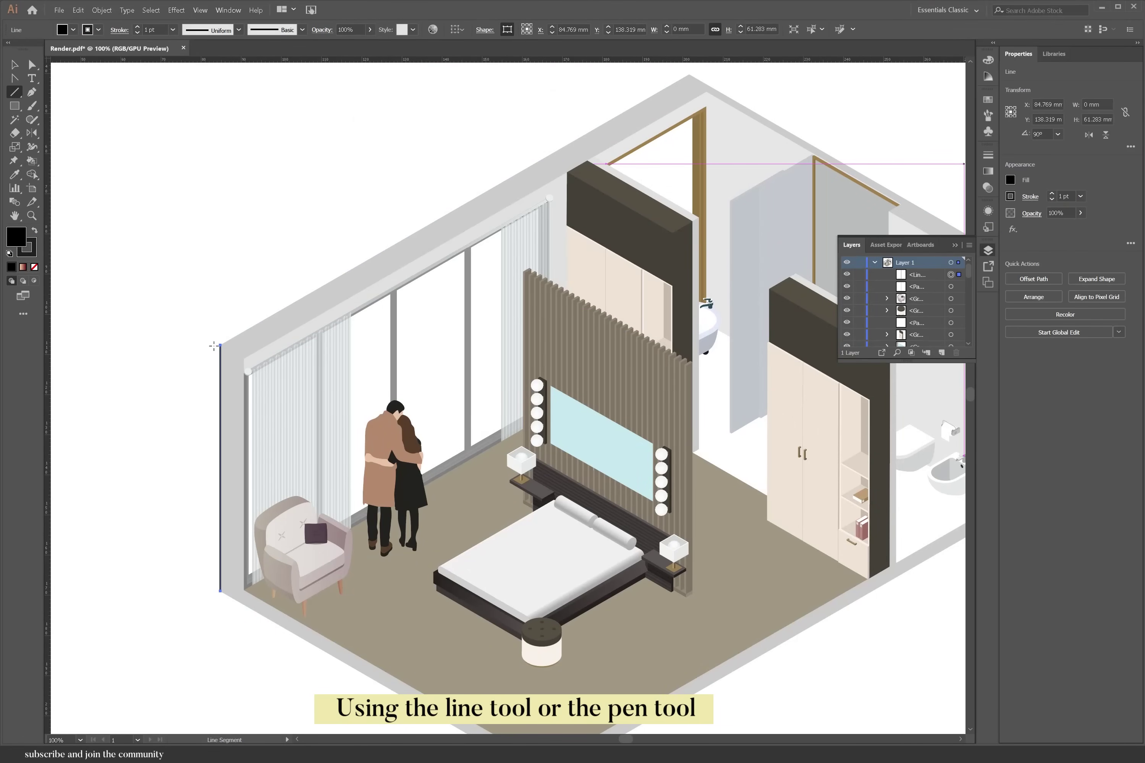
scroll(163, 291, "down", 1)
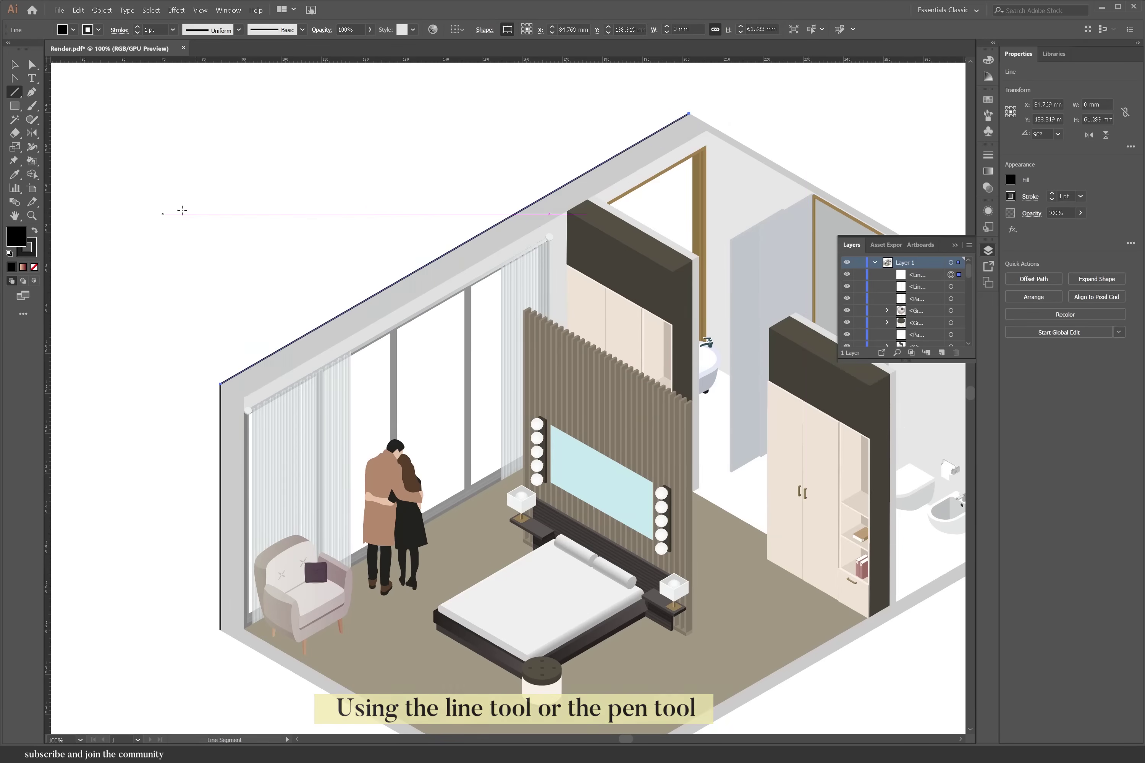
mouse_move(201, 326)
left_mouse_down()
mouse_move(515, 145)
mouse_move(736, 275)
mouse_move(730, 436)
mouse_move(416, 616)
mouse_move(217, 493)
mouse_move(183, 485)
left_mouse_up()
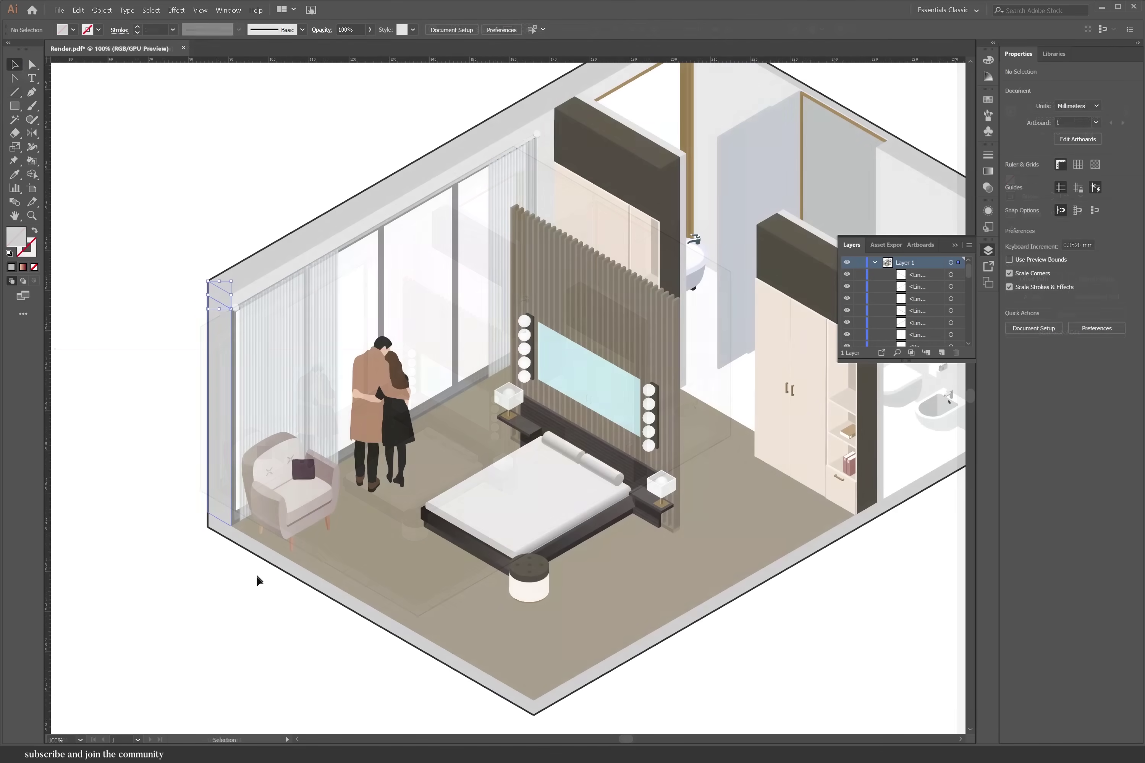
Give the bottom and left cut wall faces the lighter grey.
left_click(265, 553)
left_click(221, 473, "shift")
key("i")
left_click(265, 279)
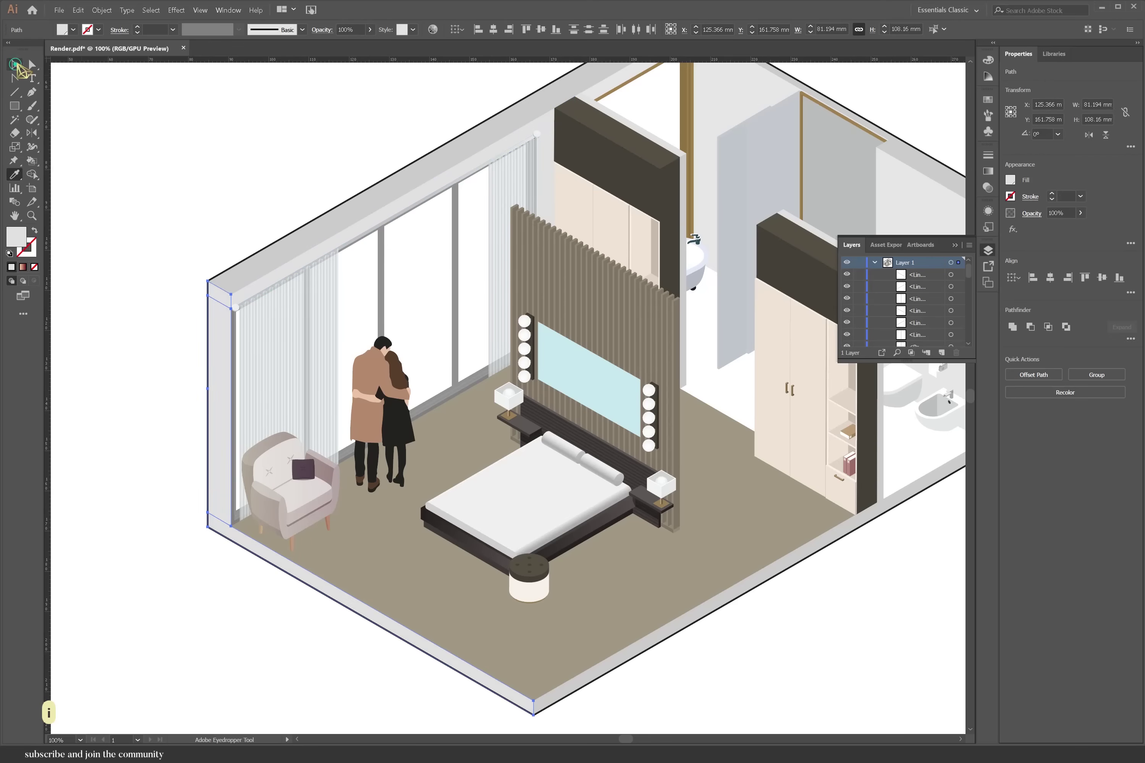
left_click(16, 66)
left_click(176, 336)
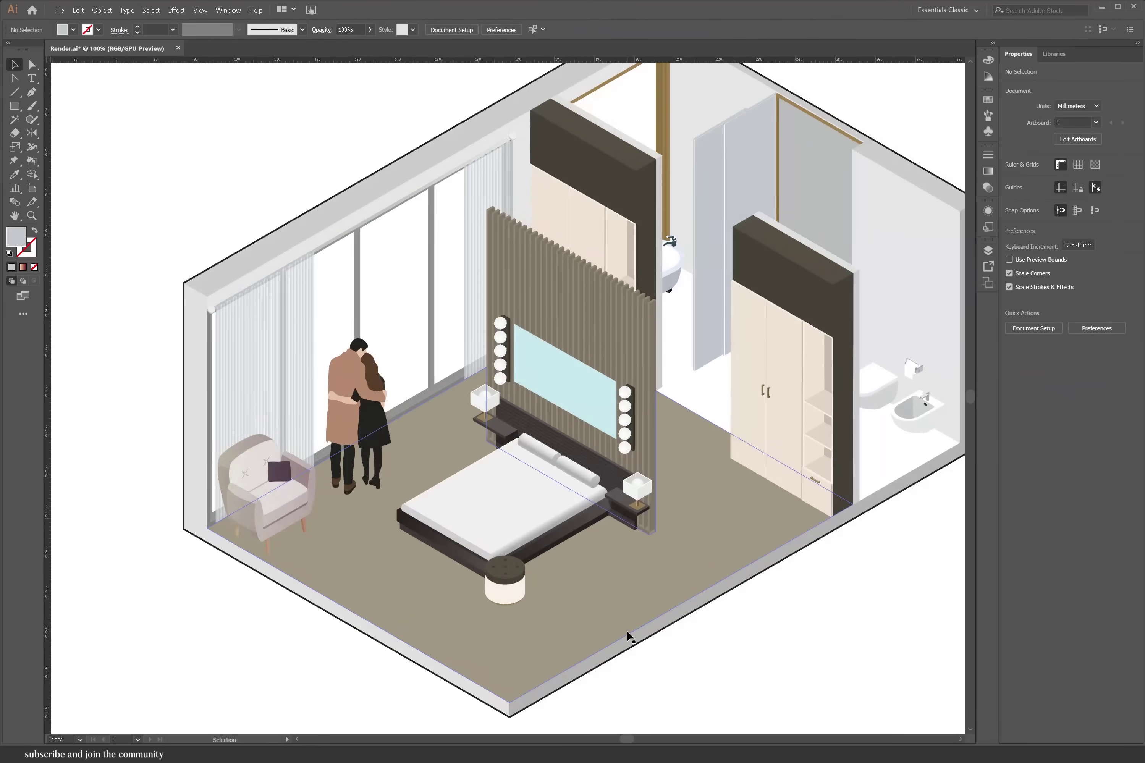
Delete the headboard mirror and its light bulbs.
left_click(624, 436)
key("Delete")
key("ctrl+minus")
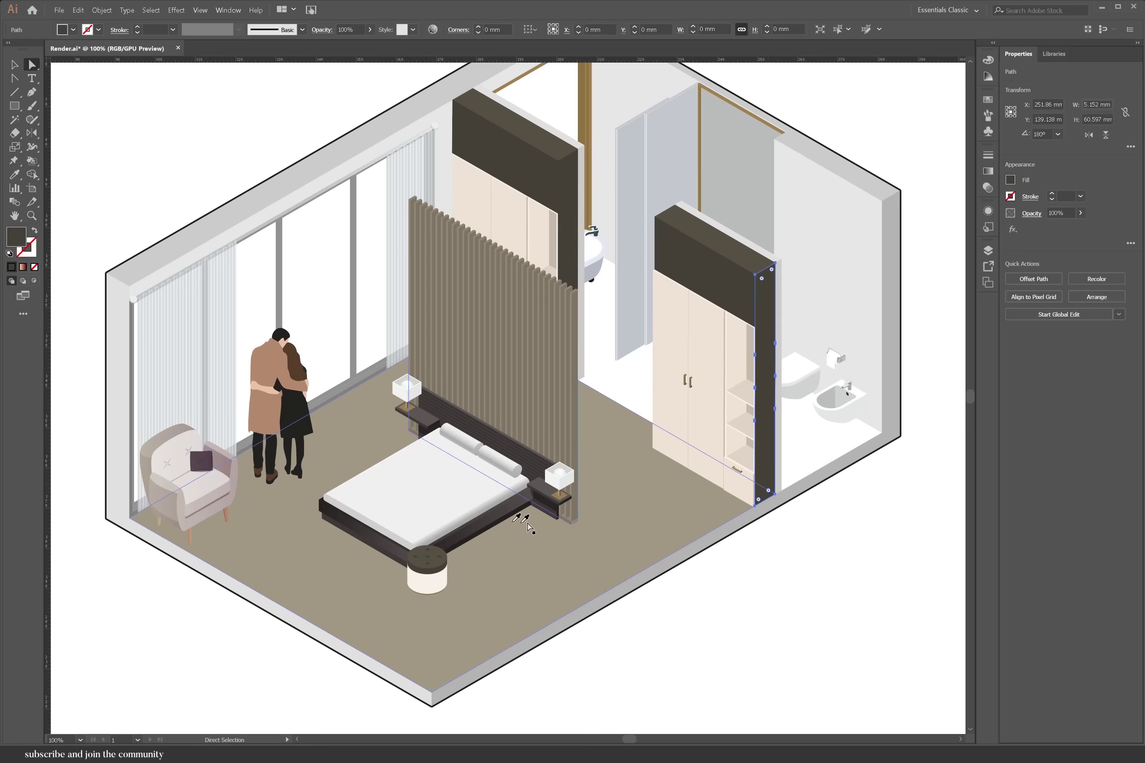
Apply the bed's dark gradient to four wardrobe faces and the seat's cream to the armrest.
key("i")
left_click(453, 545)
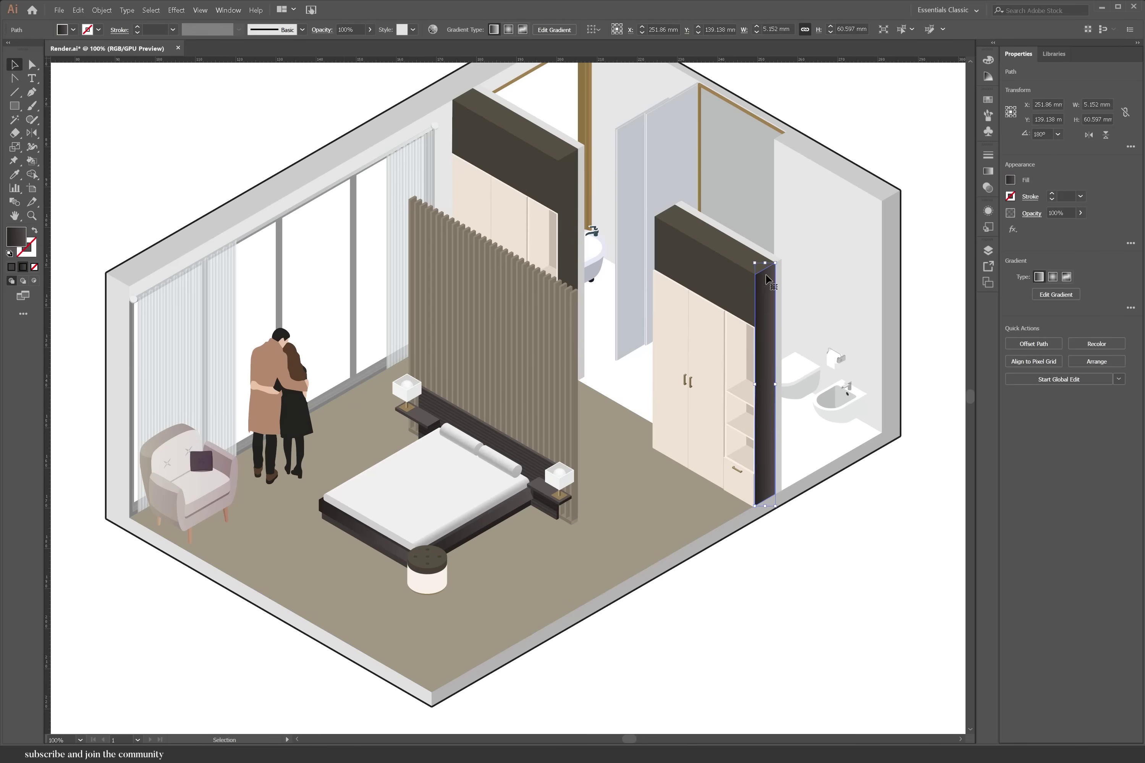
left_click(715, 237)
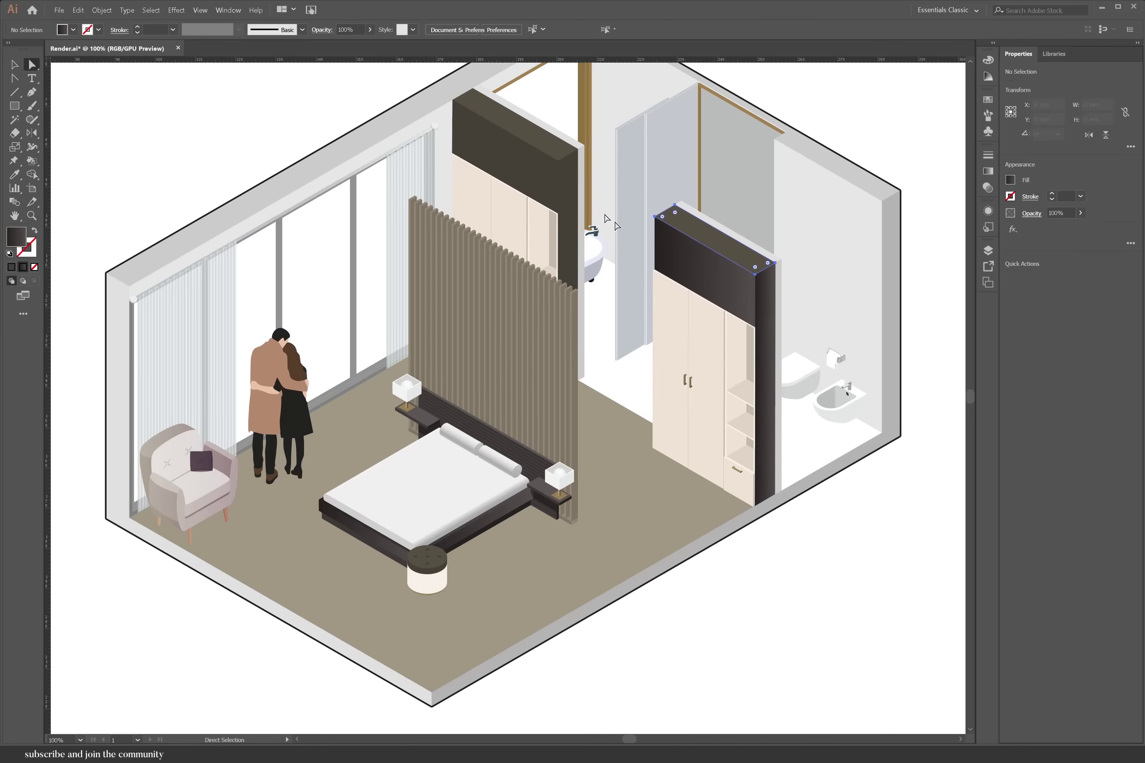
left_click(567, 184, "shift")
left_click(540, 173, "shift")
left_click(547, 140, "shift")
key("i")
left_click(496, 515)
left_click(122, 82)
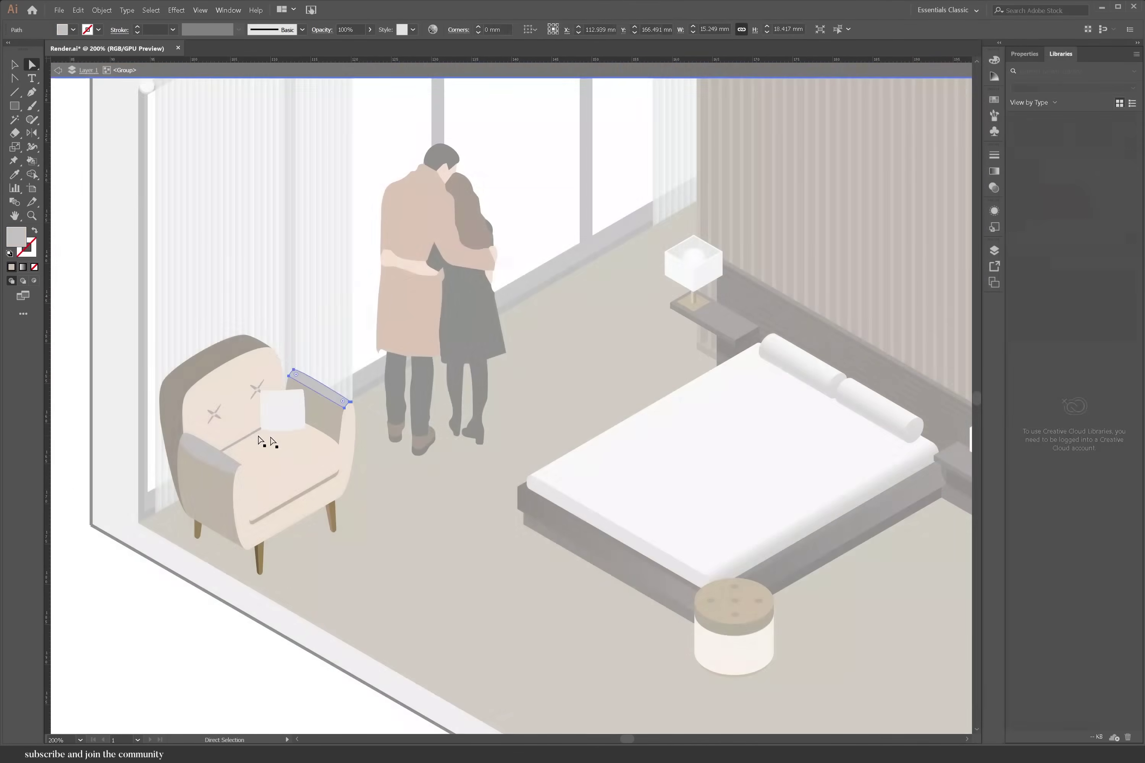
left_click(294, 452)
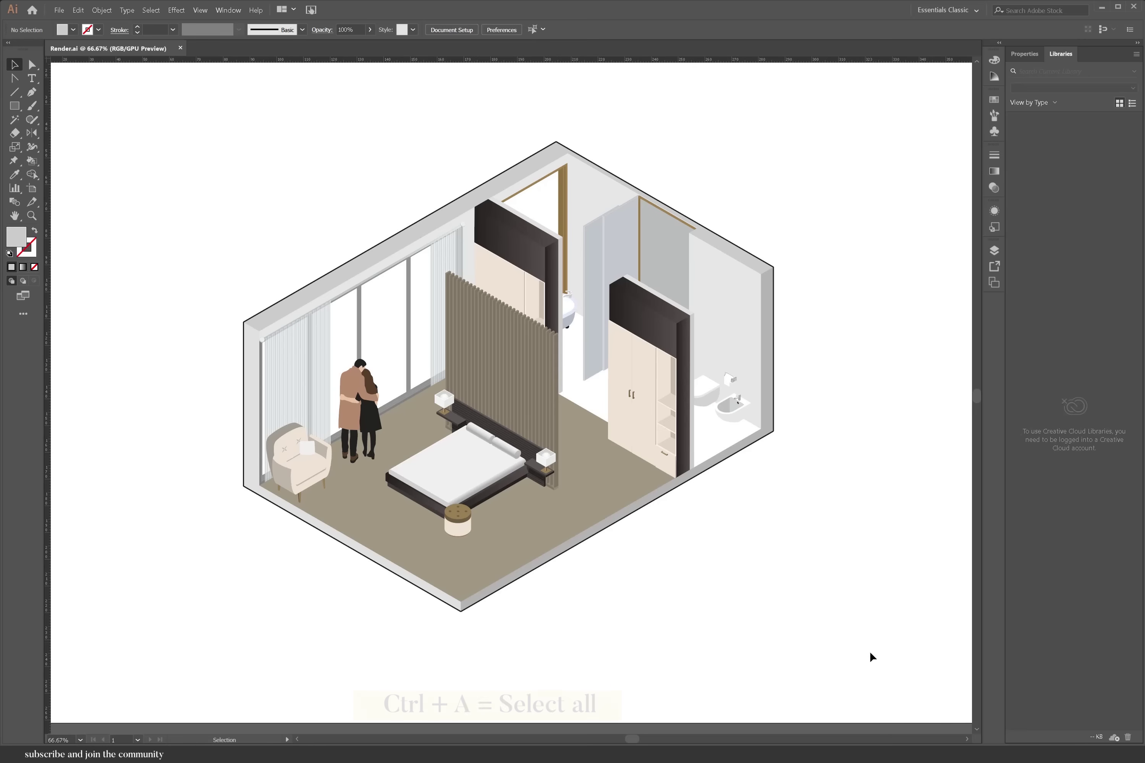
Select all the room artwork, paste it onto the Photoshop canvas and enlarge it slightly.
key("ctrl+a")
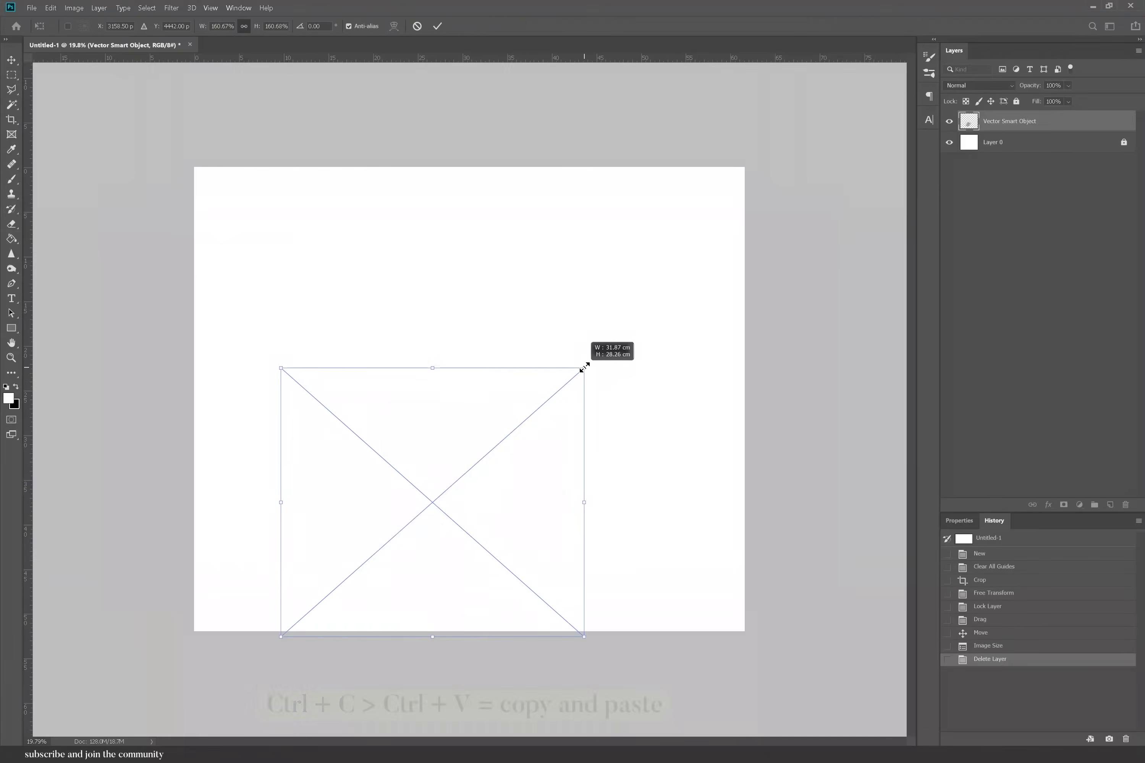
left_click_drag(583, 366, 498, 433)
left_click_drag(615, 272, 627, 256)
Commit the enlarged room smart object and shift it slightly right to centre it.
key("Return")
left_click_drag(538, 465, 548, 466)
scroll(468, 431, "up", 12)
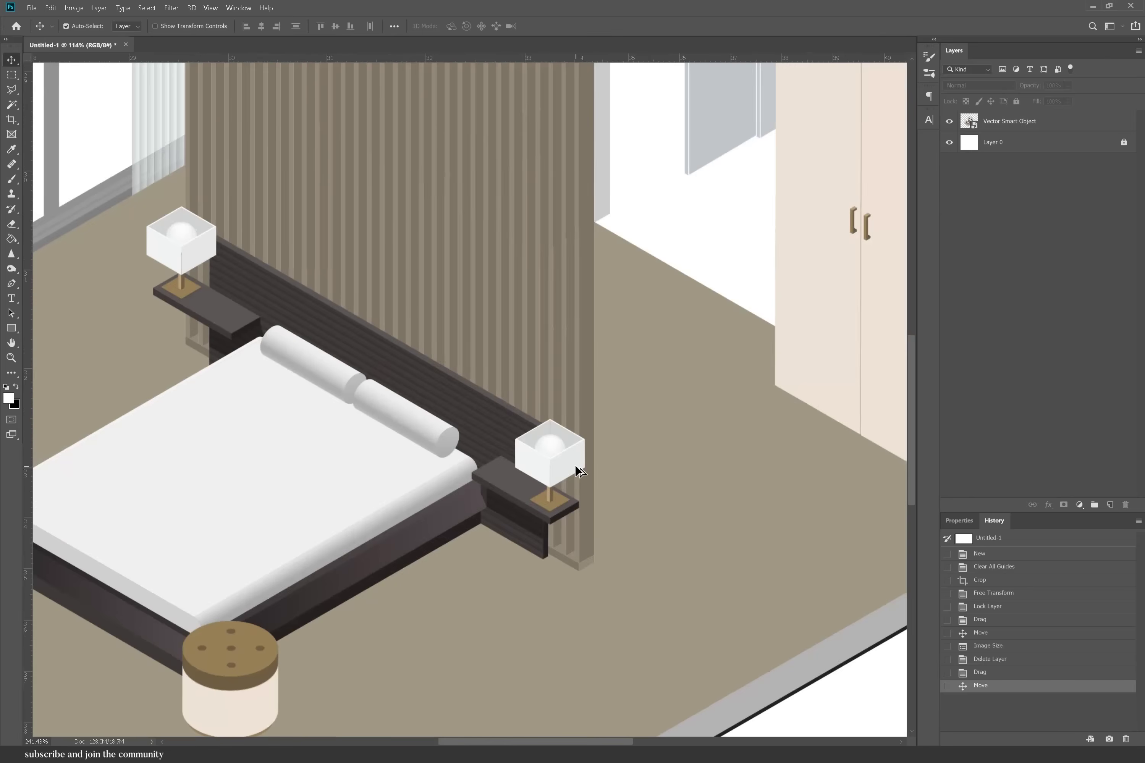
scroll(589, 571, "down", 4)
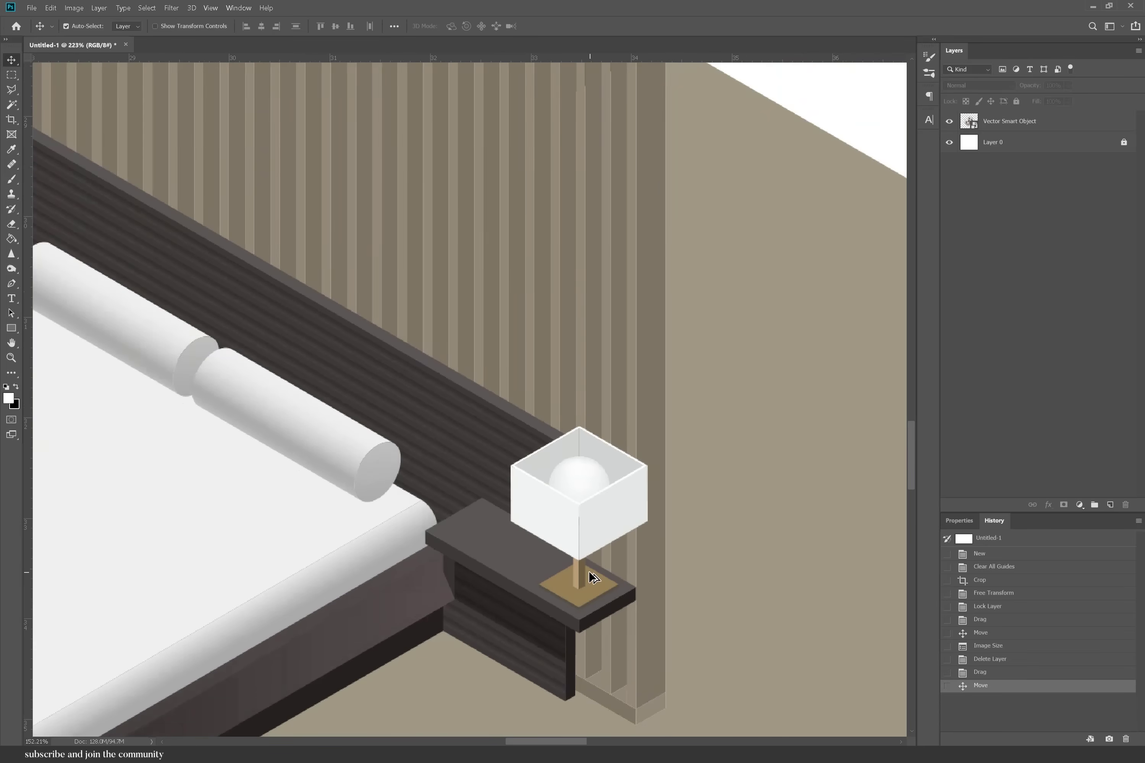
scroll(589, 572, "up", 4)
scroll(589, 572, "down", 3)
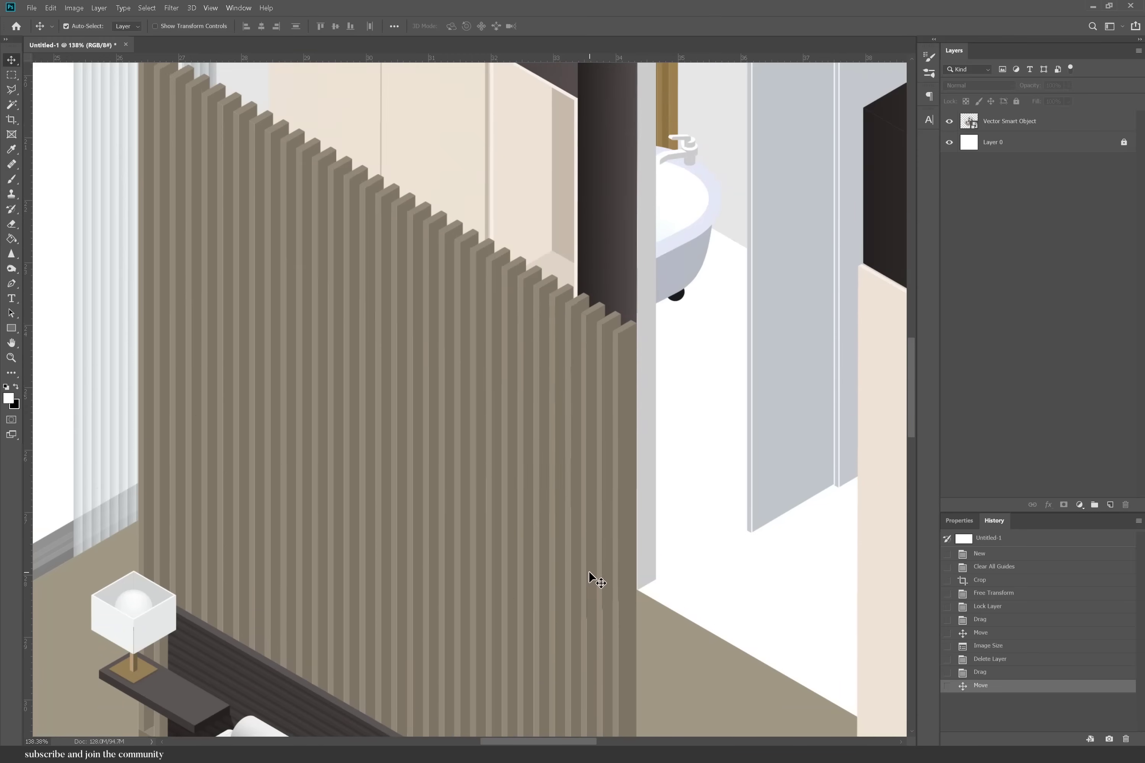
scroll(562, 192, "down", 3)
scroll(559, 192, "down", 5)
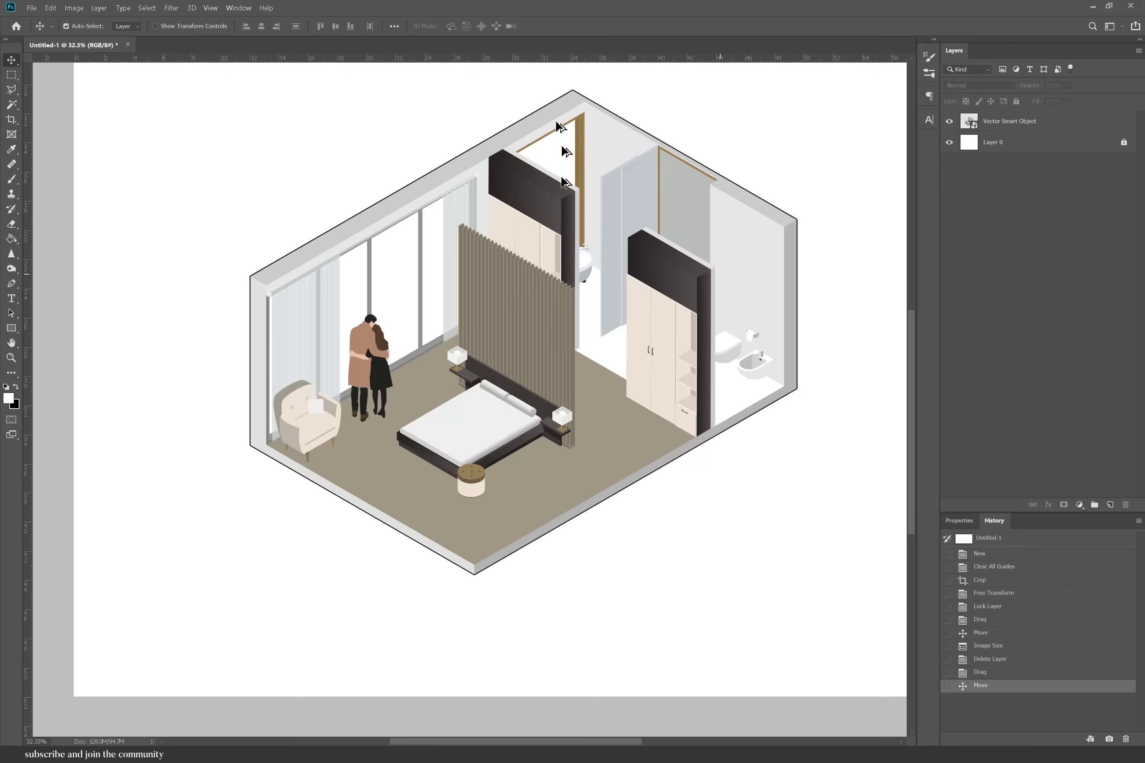
scroll(559, 121, "up", 2)
left_click(13, 105)
On the room artwork layer, select the interior walls with Color Range.
left_click(1012, 122)
left_click(765, 303)
right_click(785, 303)
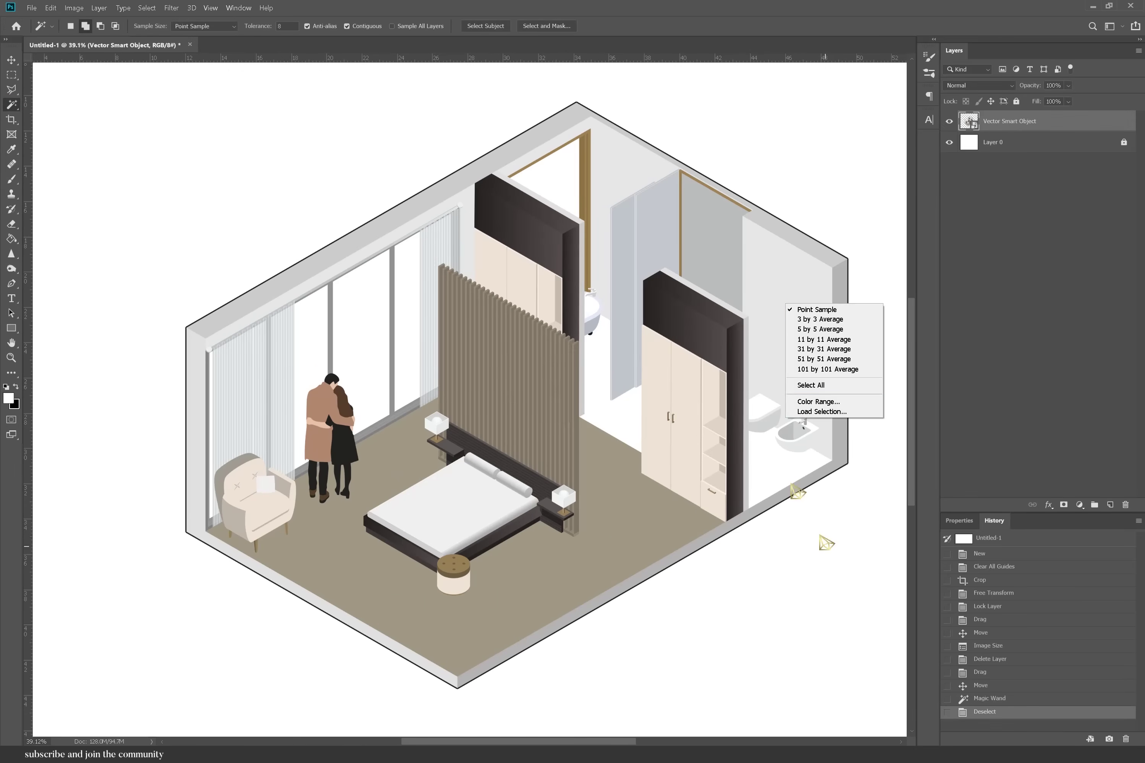
left_click(799, 401)
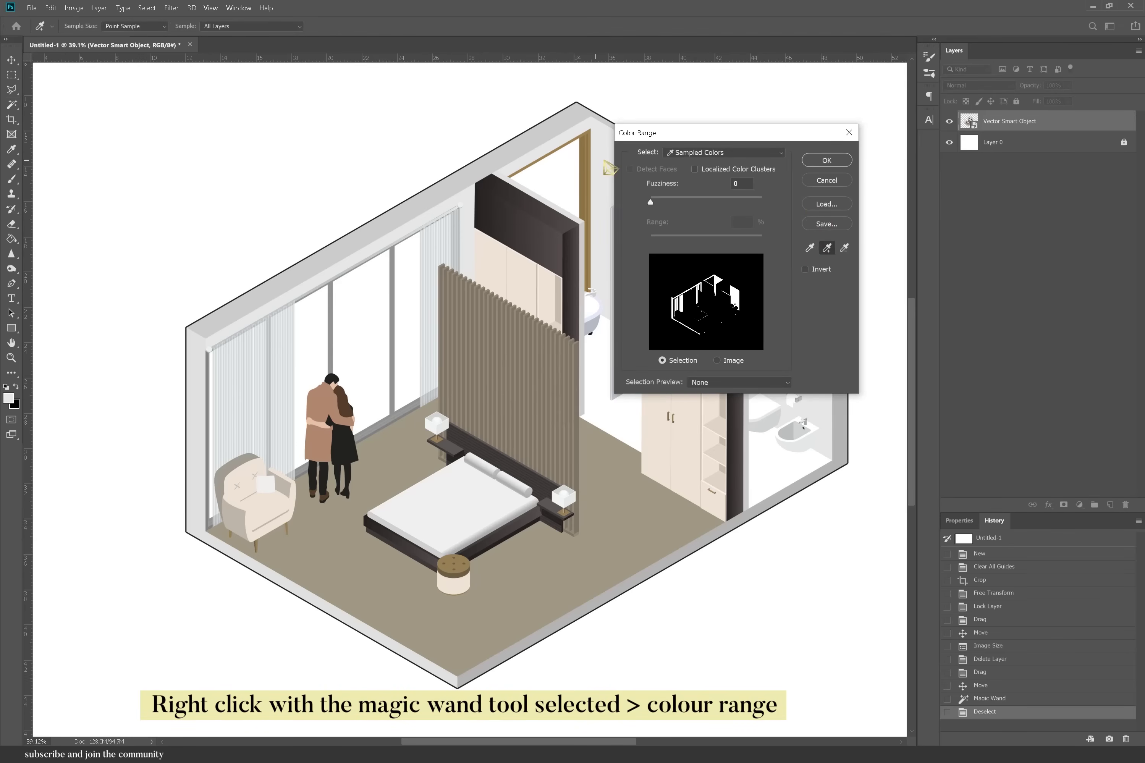
left_click(830, 164)
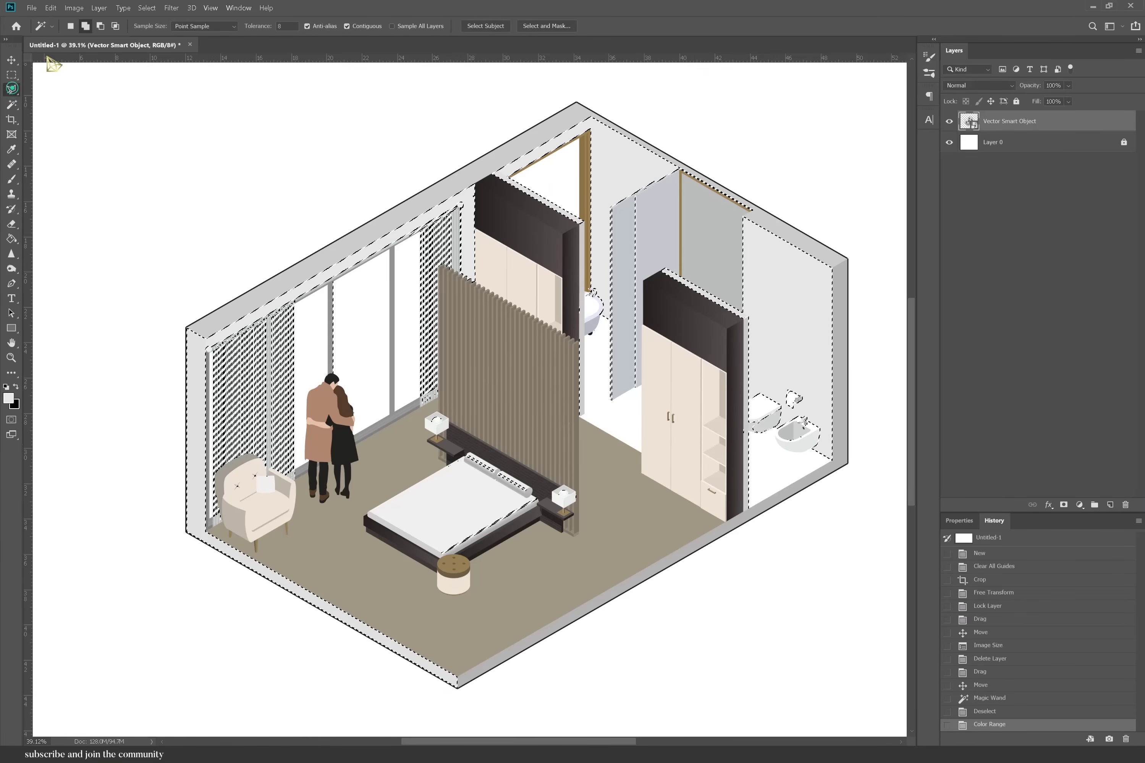
Subtract the bed area and fill the walls with a concrete pattern at 24% opacity.
left_click(12, 89)
left_click(431, 582)
left_click(608, 528)
left_click(551, 434)
left_click(445, 393)
left_click(412, 416)
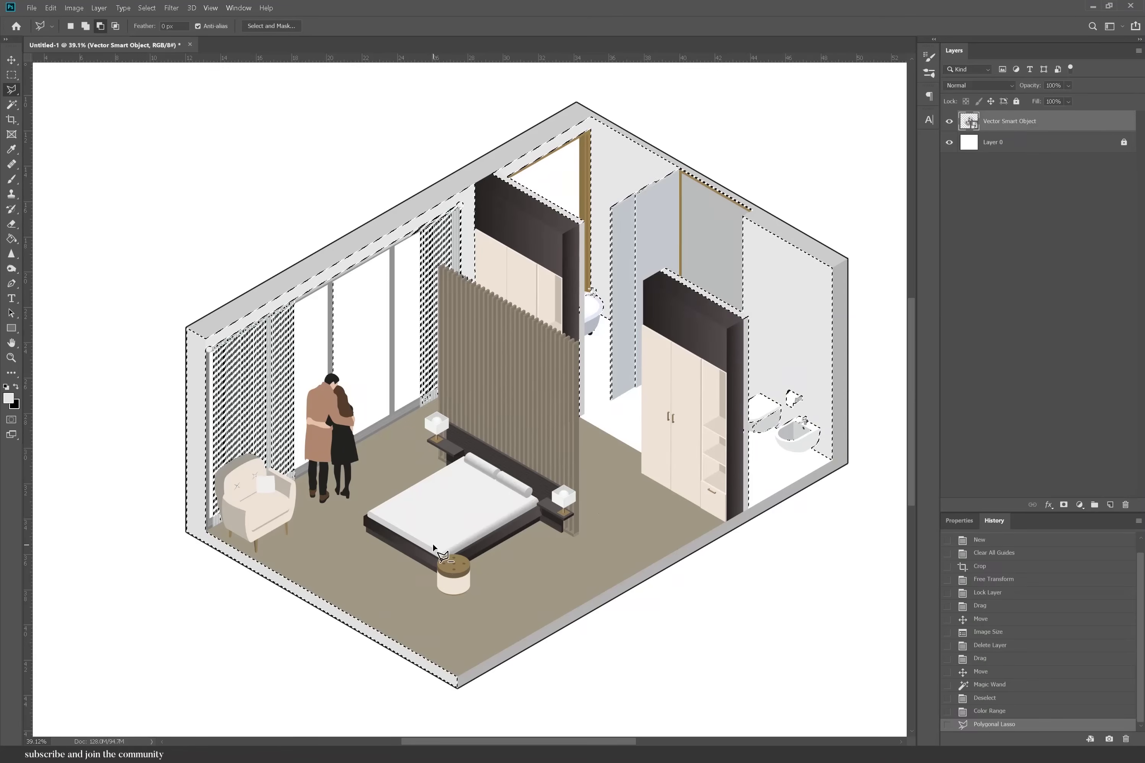
left_click(431, 581)
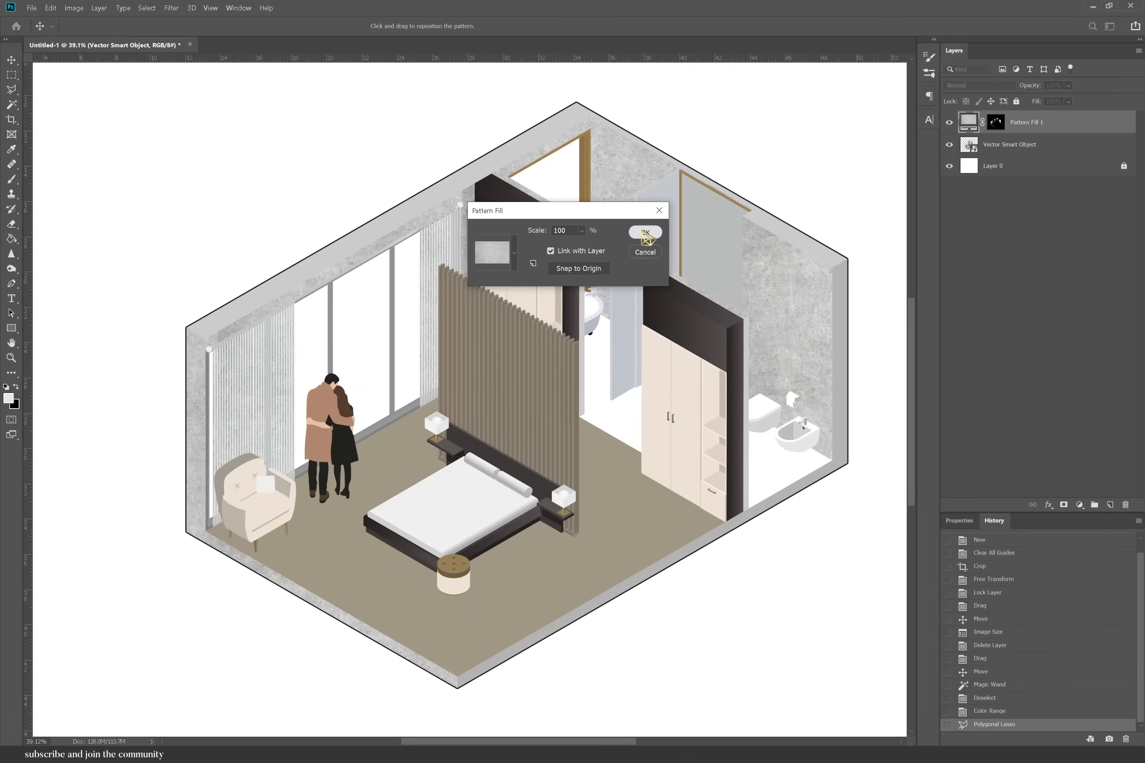
left_click(645, 233)
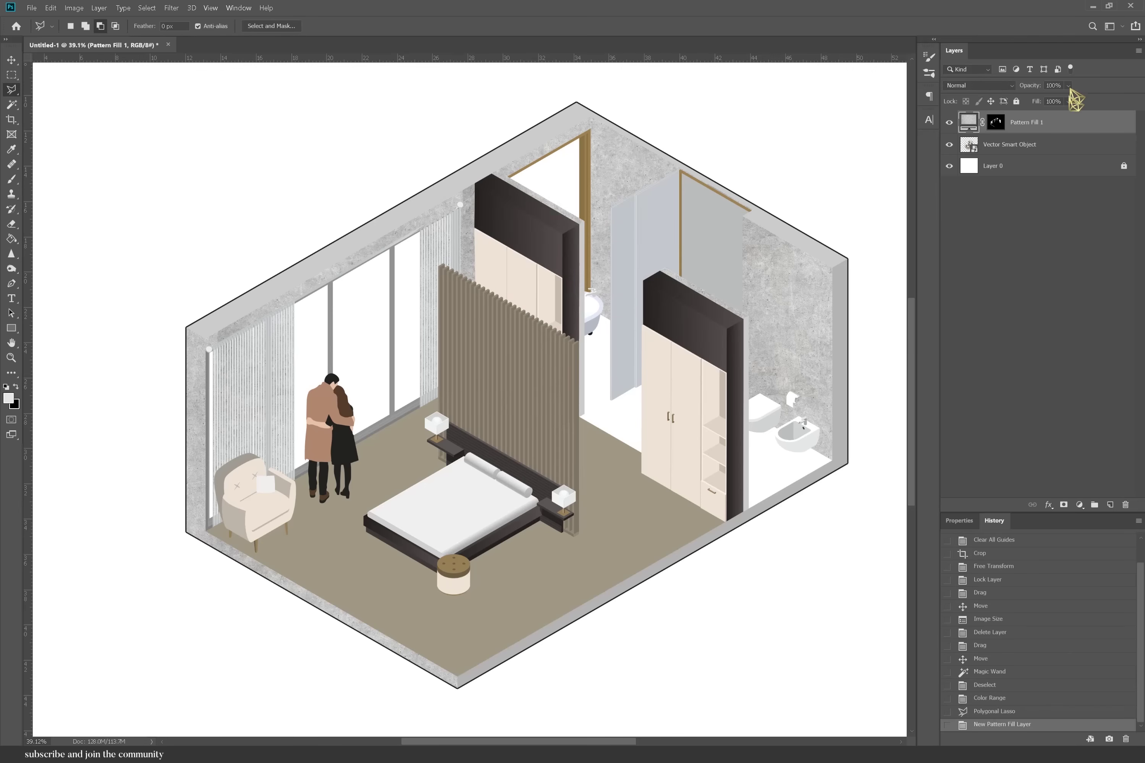
left_click(1049, 99)
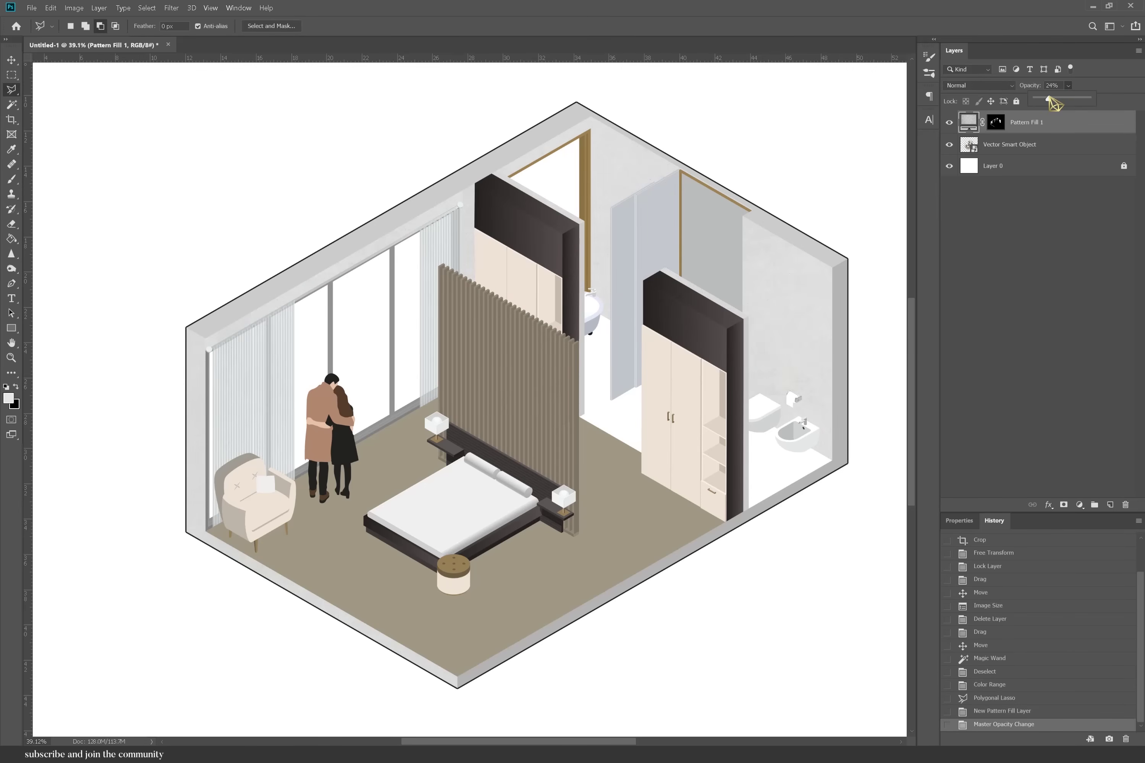
Magic Wand the top wall bands and right edges, then add a concrete pattern fill at 46% opacity.
left_click(1011, 146)
left_click(12, 103)
left_click(378, 225)
left_click(841, 422)
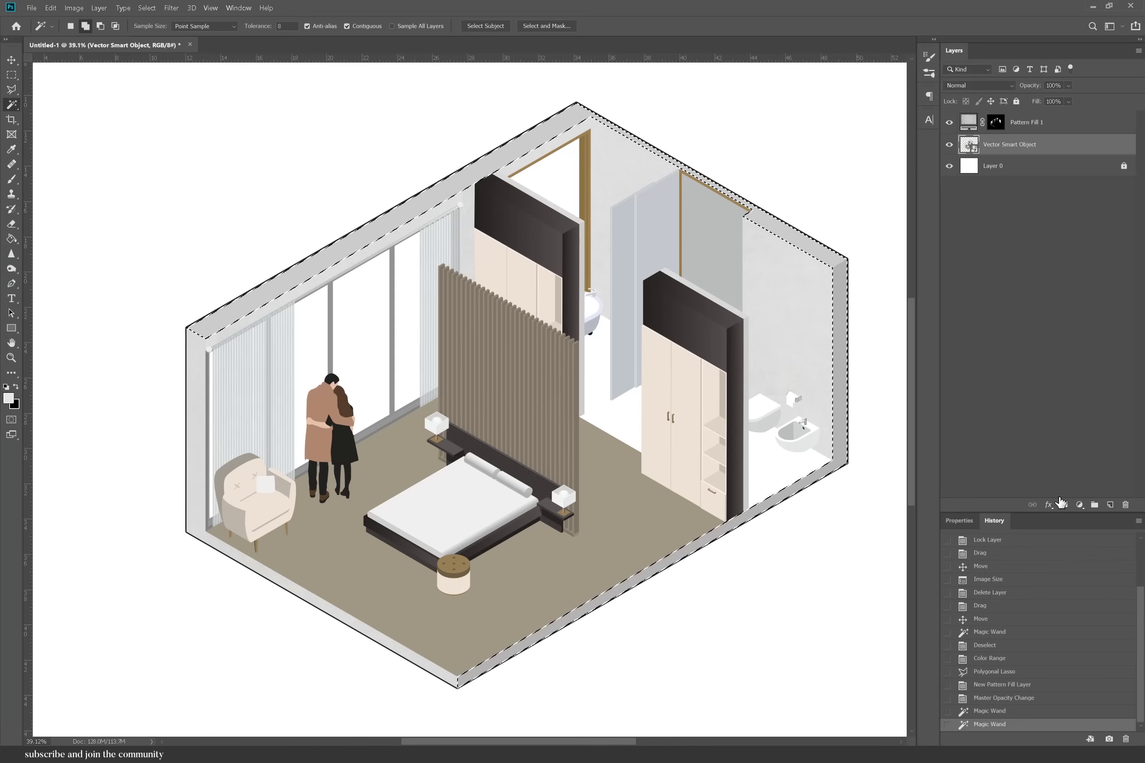
left_click(1079, 504)
left_click(1078, 504)
left_click(1079, 504)
left_click(1003, 530)
left_click(646, 230)
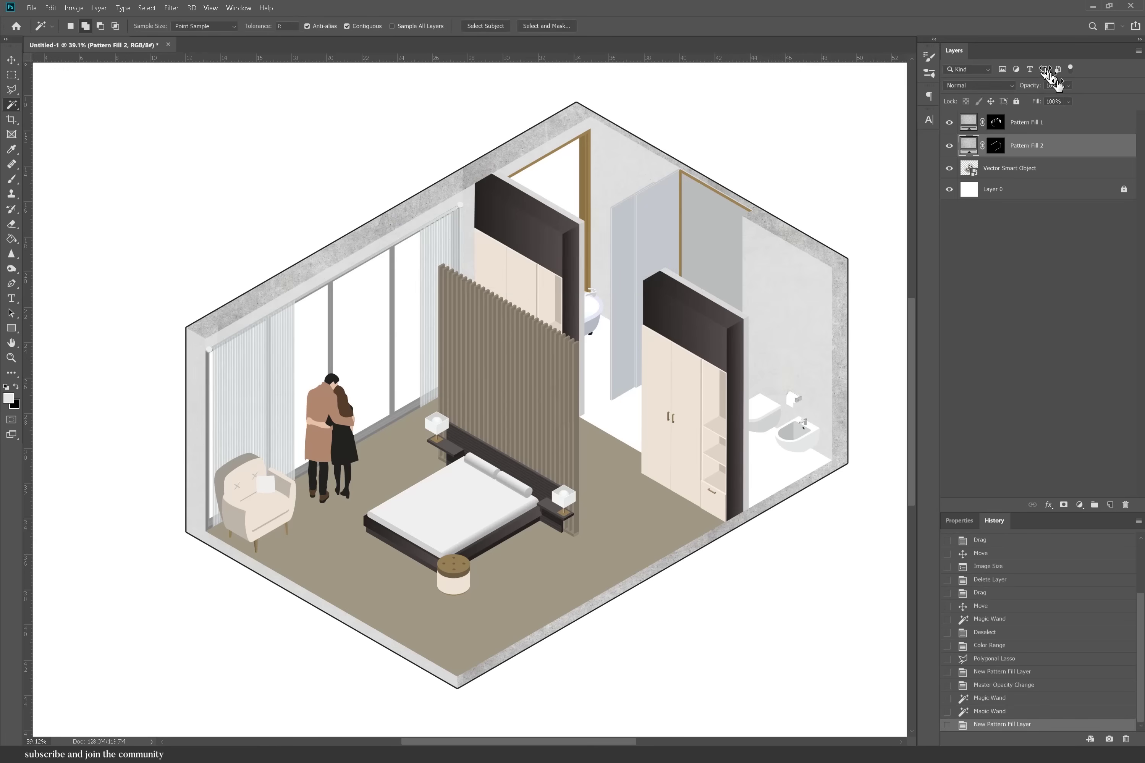
left_click_drag(1068, 85, 1060, 99)
Magic Wand the floor and fill it with the herringbone wood pattern scaled to 286%.
left_click(1000, 168)
left_click(669, 500)
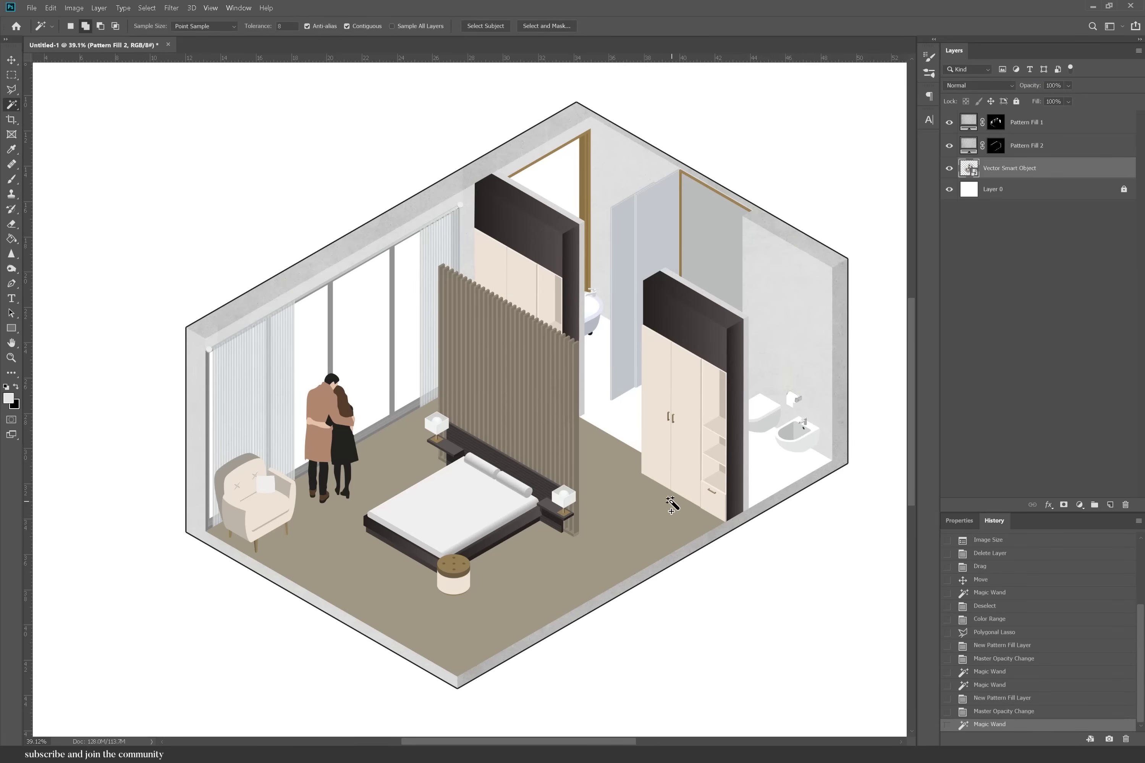
left_click(1050, 505)
left_click(1078, 506)
left_click(1079, 505)
left_click(1005, 612)
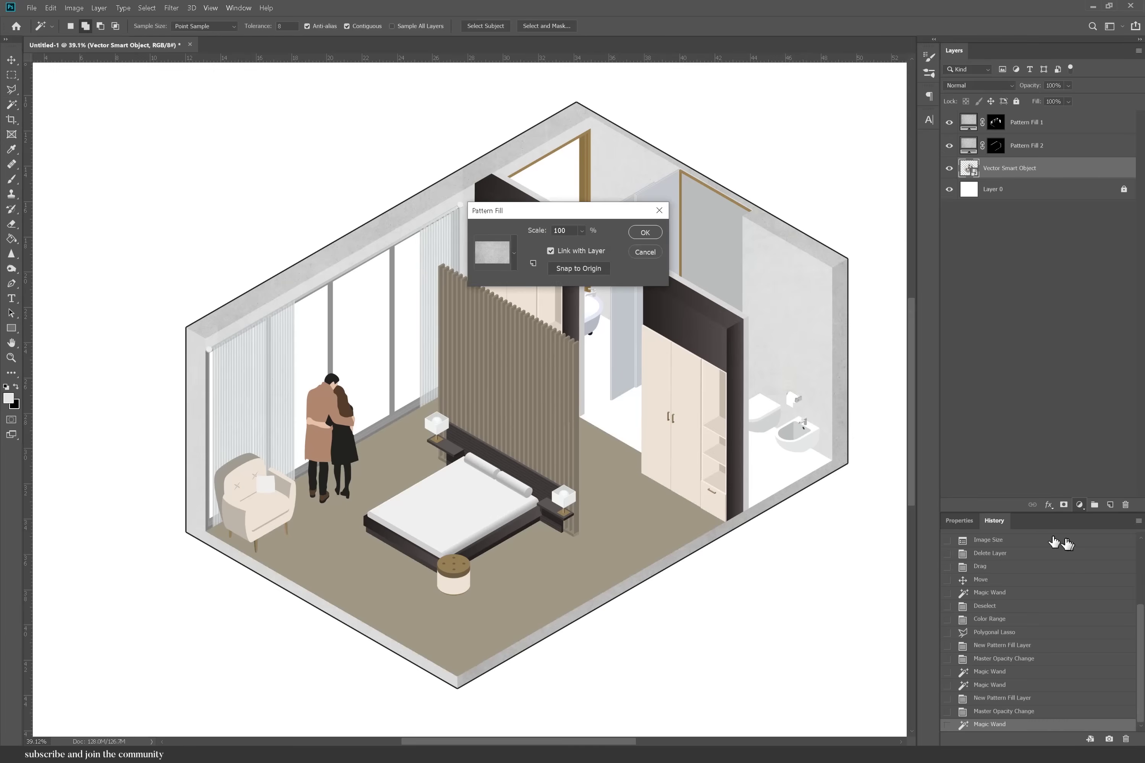
left_click(513, 252)
scroll(513, 310, "down", 2)
left_click(508, 325)
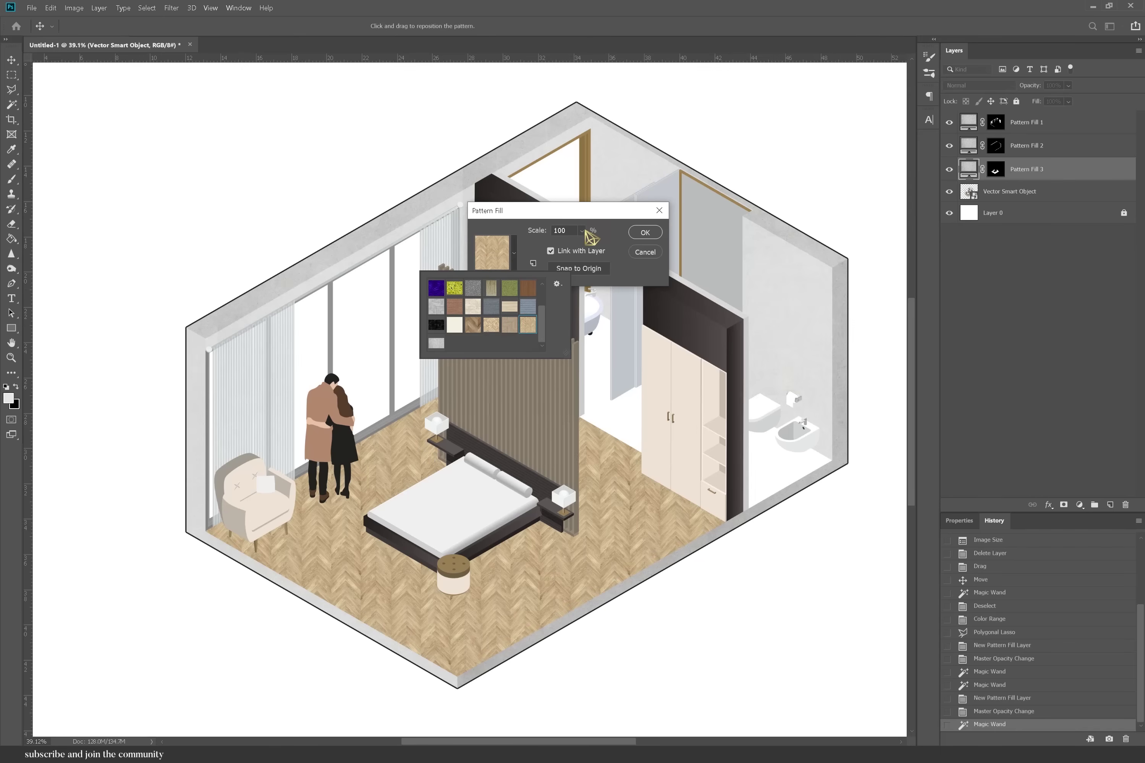
left_click_drag(586, 232, 596, 246)
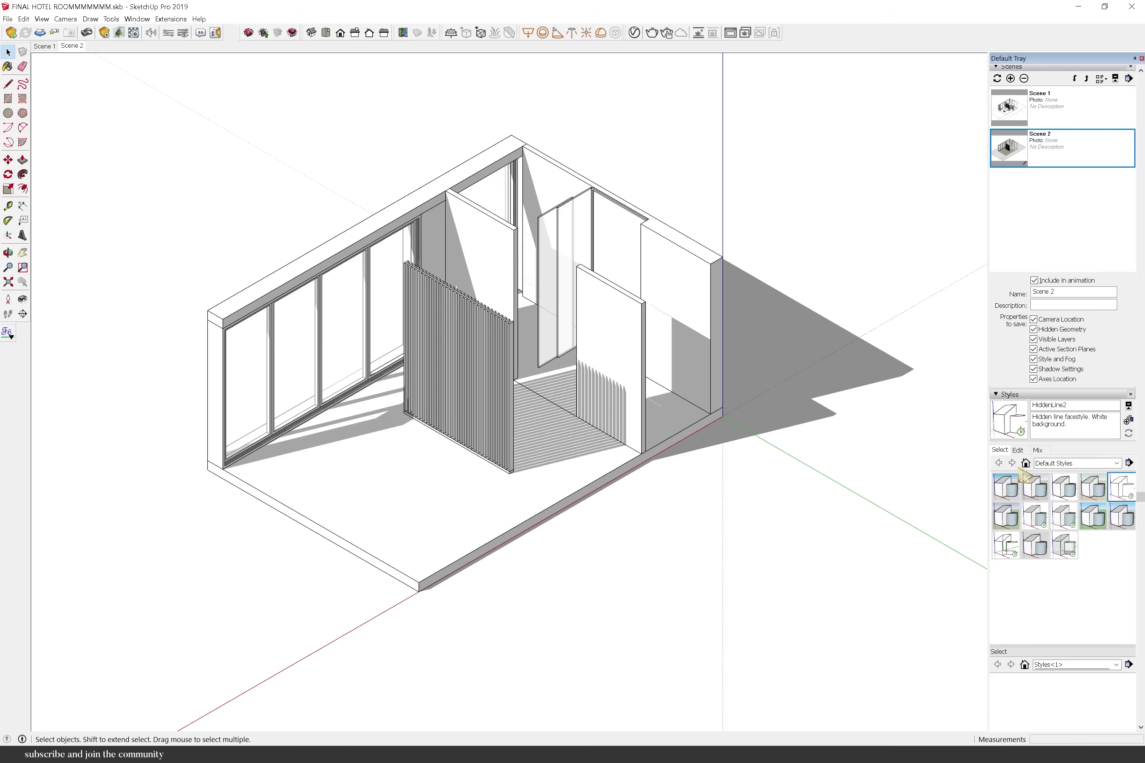
Uncheck Edges in the style's edge settings so only shadows show.
left_click(1014, 450)
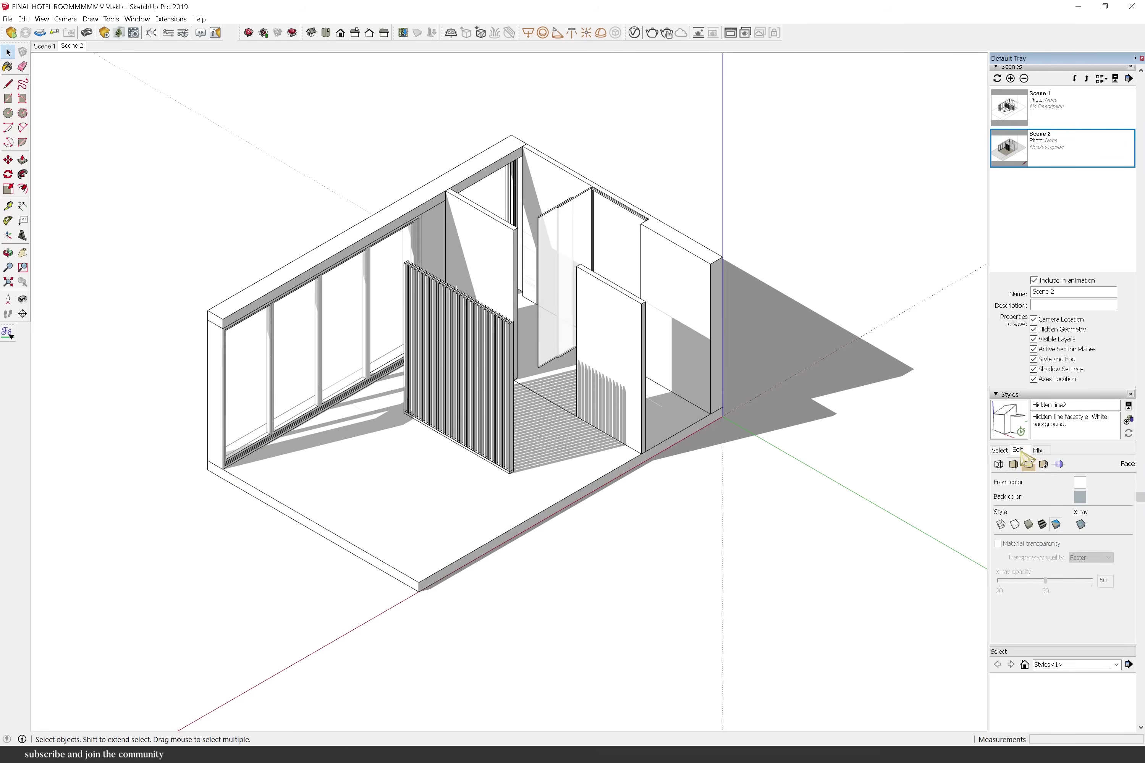
left_click(999, 465)
left_click(998, 480)
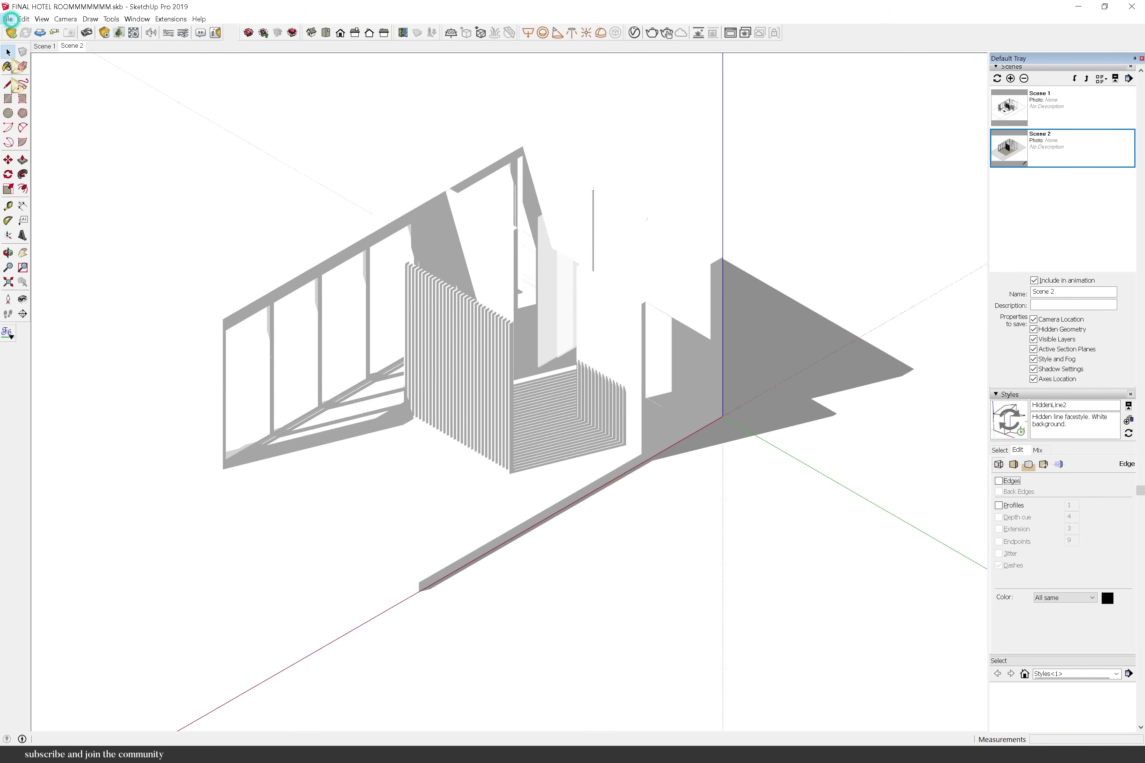
Export the current view as a 2D graphic via File > Export.
left_click(8, 19)
mouse_move(22, 188)
left_click(223, 209)
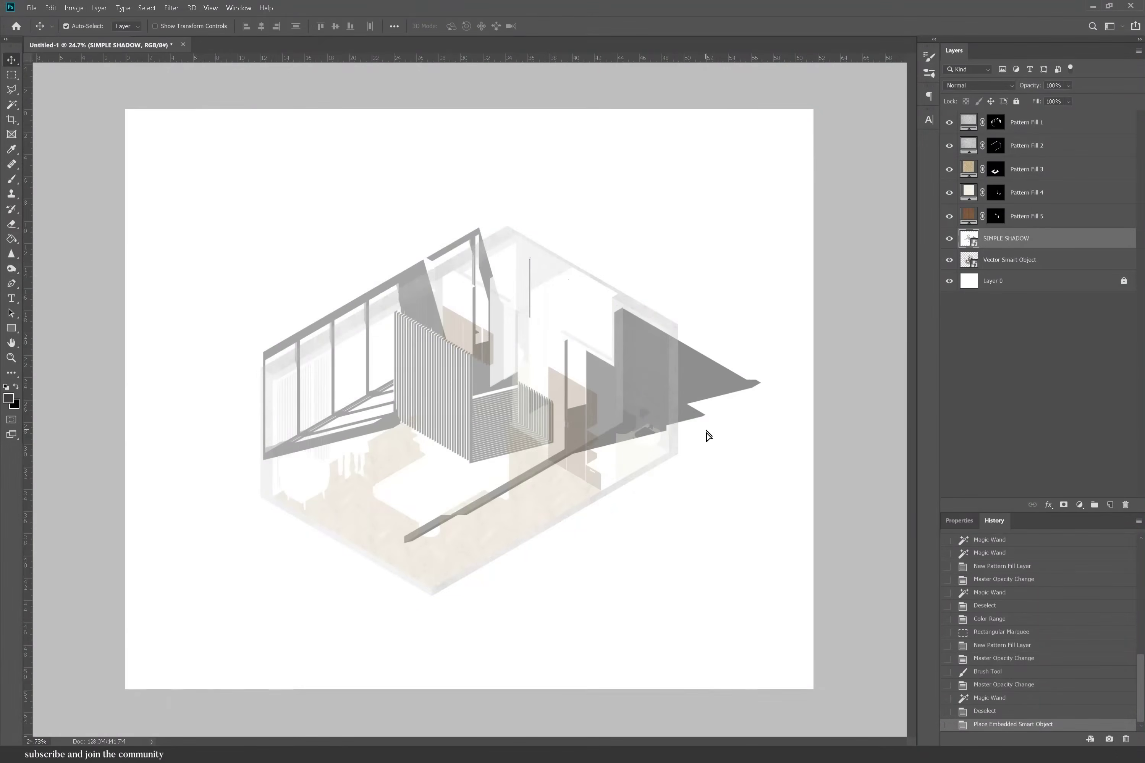
Move and Free Transform the SIMPLE SHADOW image to line up with the room.
left_click_drag(698, 381, 729, 434)
key("ctrl+t")
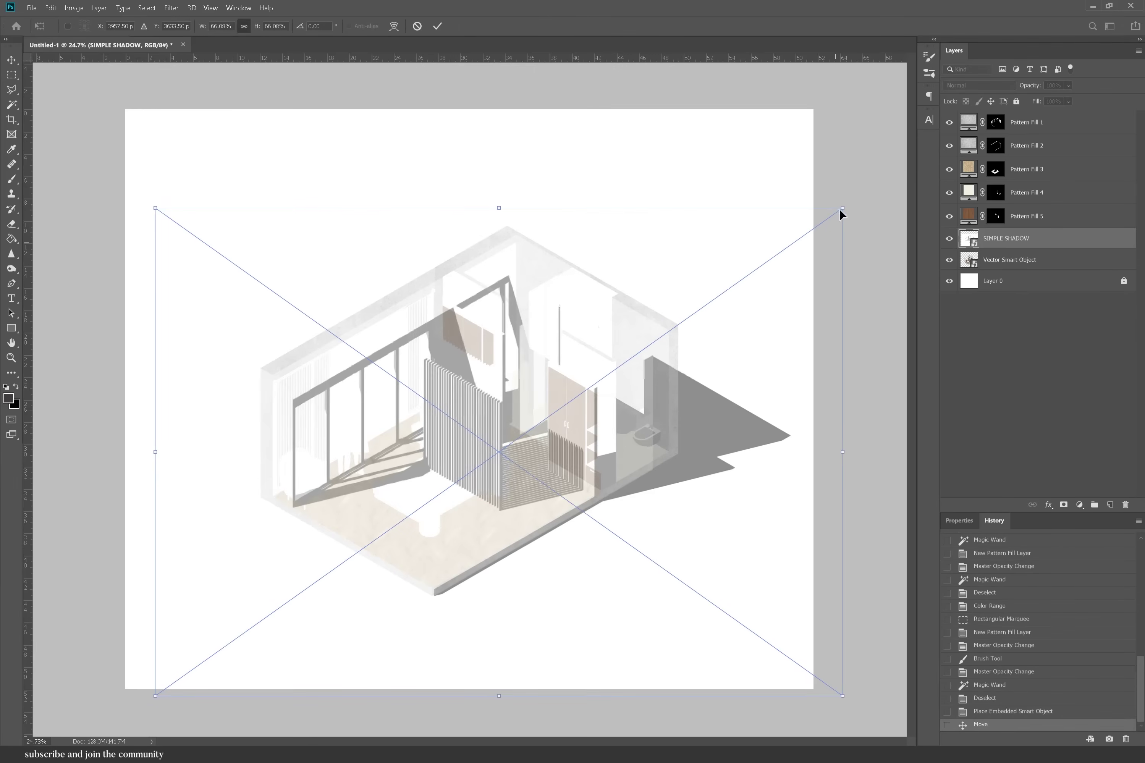
left_click_drag(842, 206, 911, 158)
key("ctrl+minus")
mouse_move(207, 647)
left_mouse_down()
mouse_move(180, 666)
mouse_move(198, 650)
left_mouse_up()
left_click_drag(665, 349, 647, 351)
left_click_drag(186, 653, 161, 663)
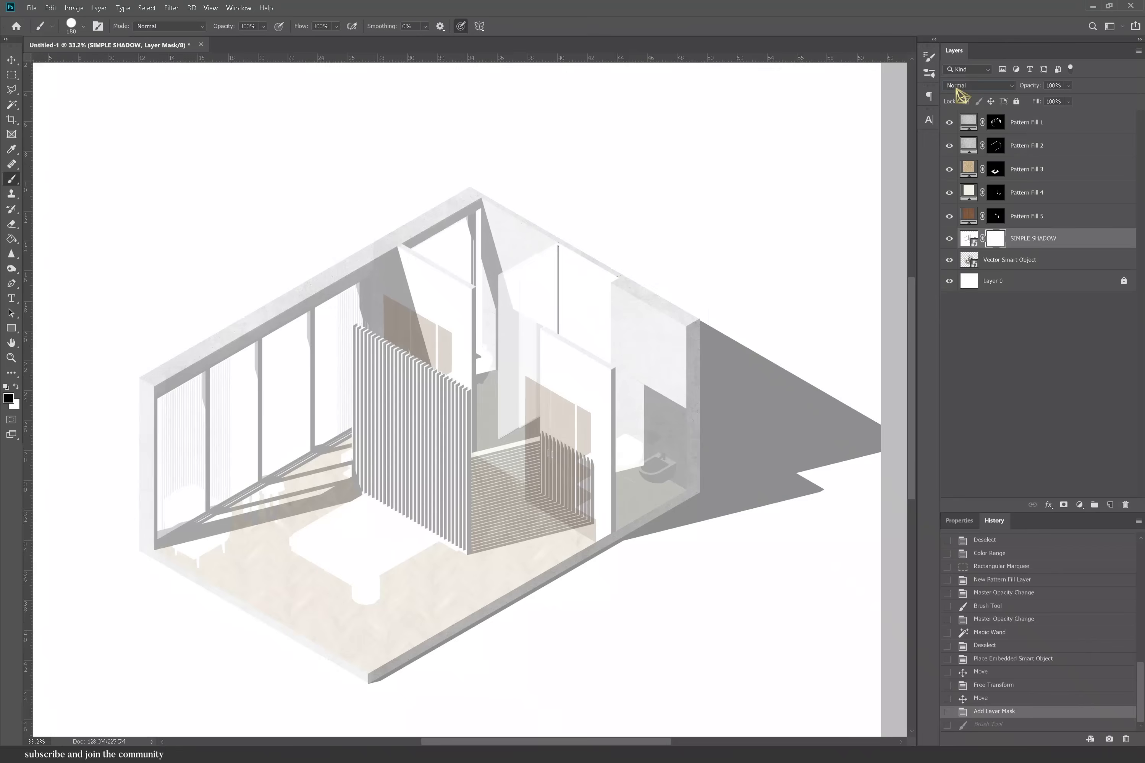
Set the shadow layer to Multiply, paint out part of its mask and fade it to 43%.
left_click(957, 86)
left_click(960, 131)
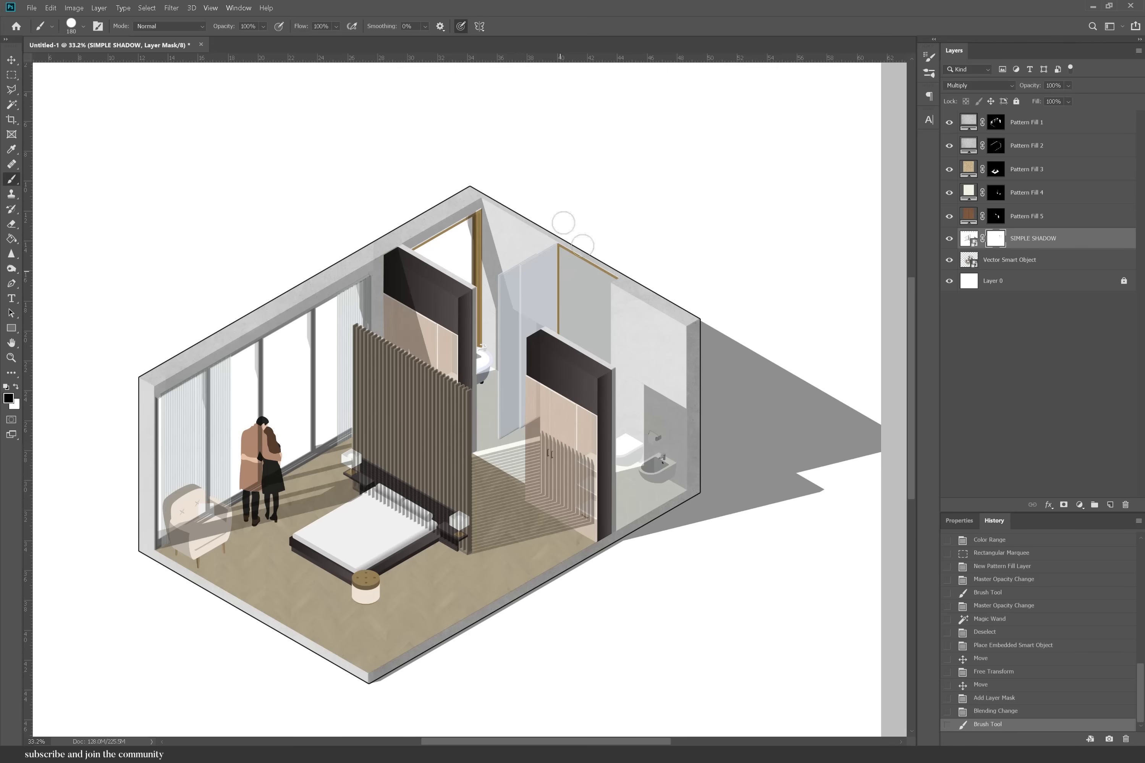
left_click(599, 381)
key("ctrl+alt+z")
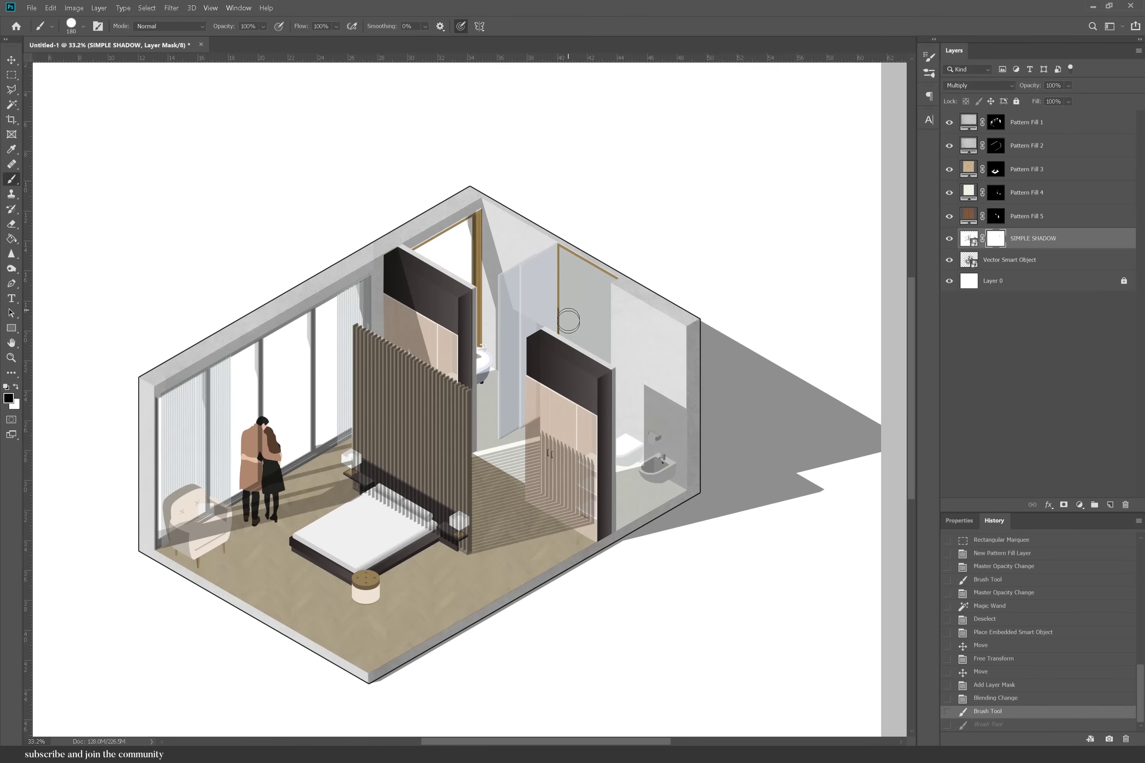
key("ctrl+shift+z")
scroll(642, 301, "down", 2)
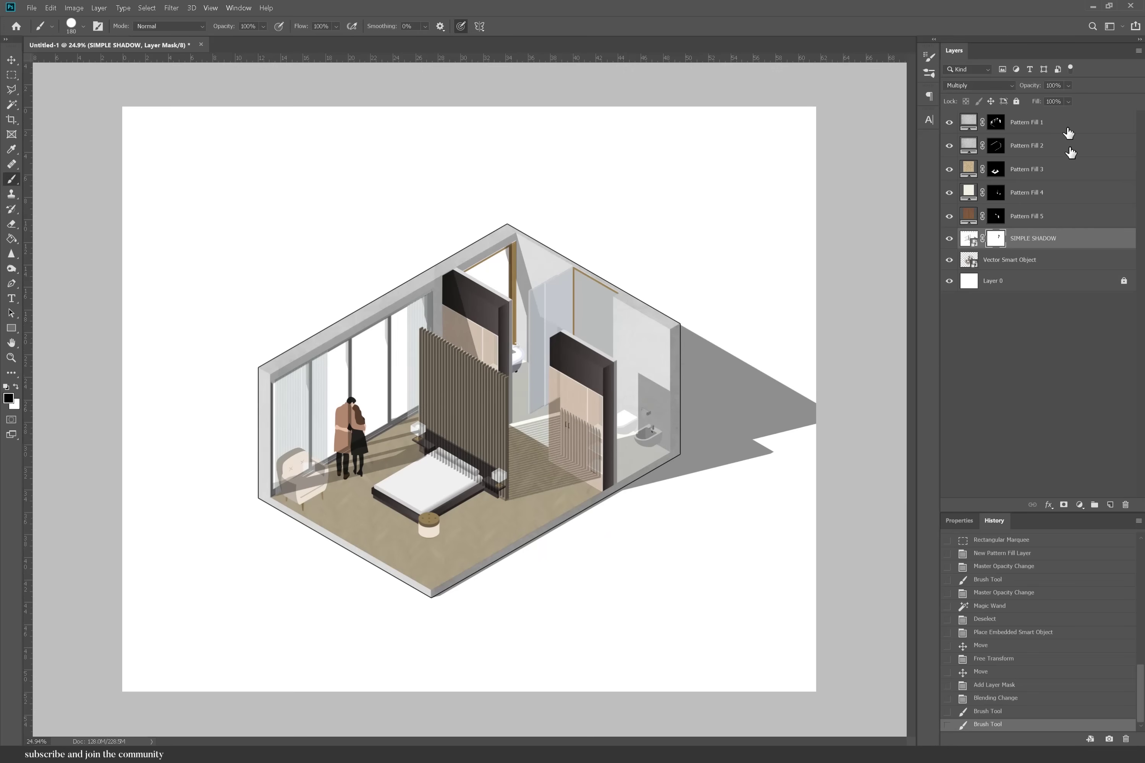
mouse_move(1074, 109)
left_mouse_down()
mouse_move(1046, 108)
mouse_move(1060, 109)
left_mouse_up()
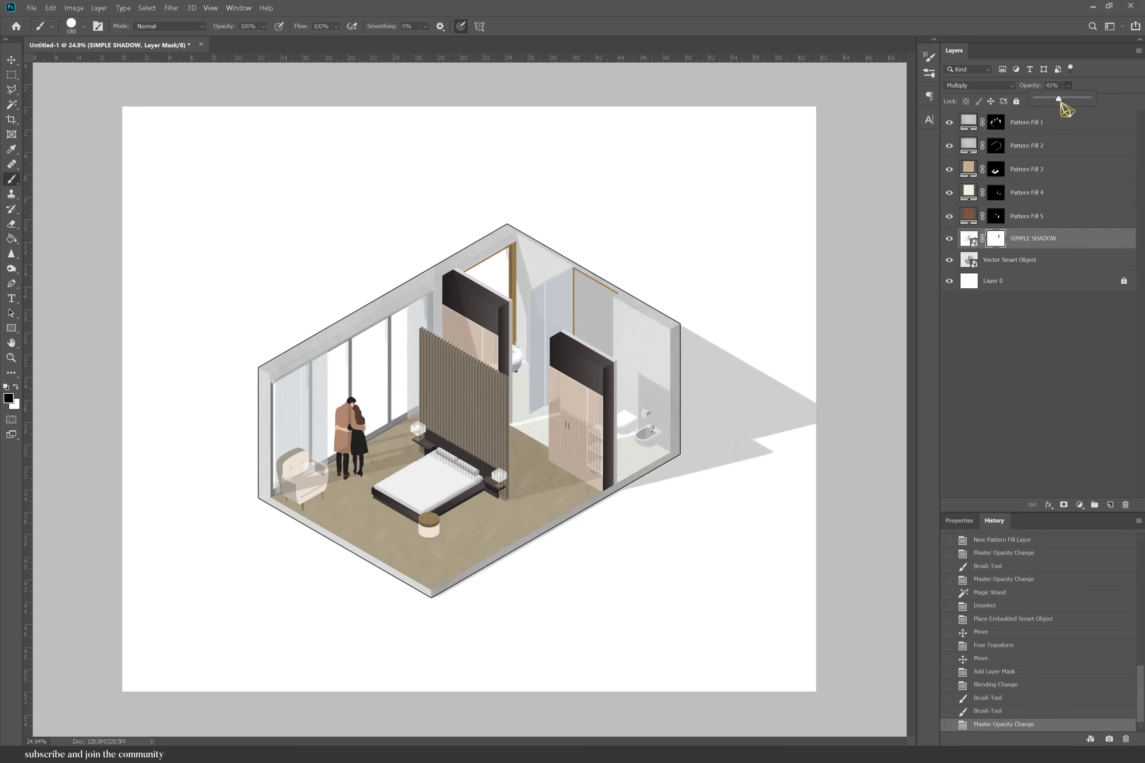
scroll(275, 495, "up", 6)
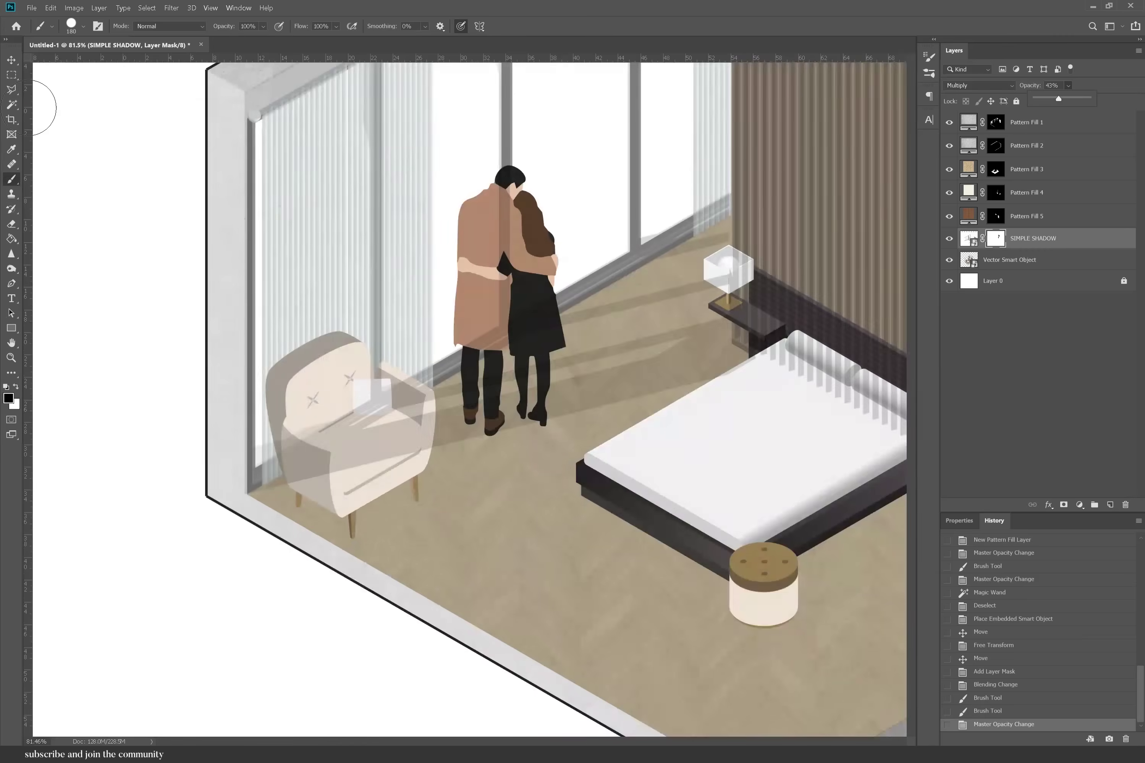
left_click(13, 103)
left_click(14, 60)
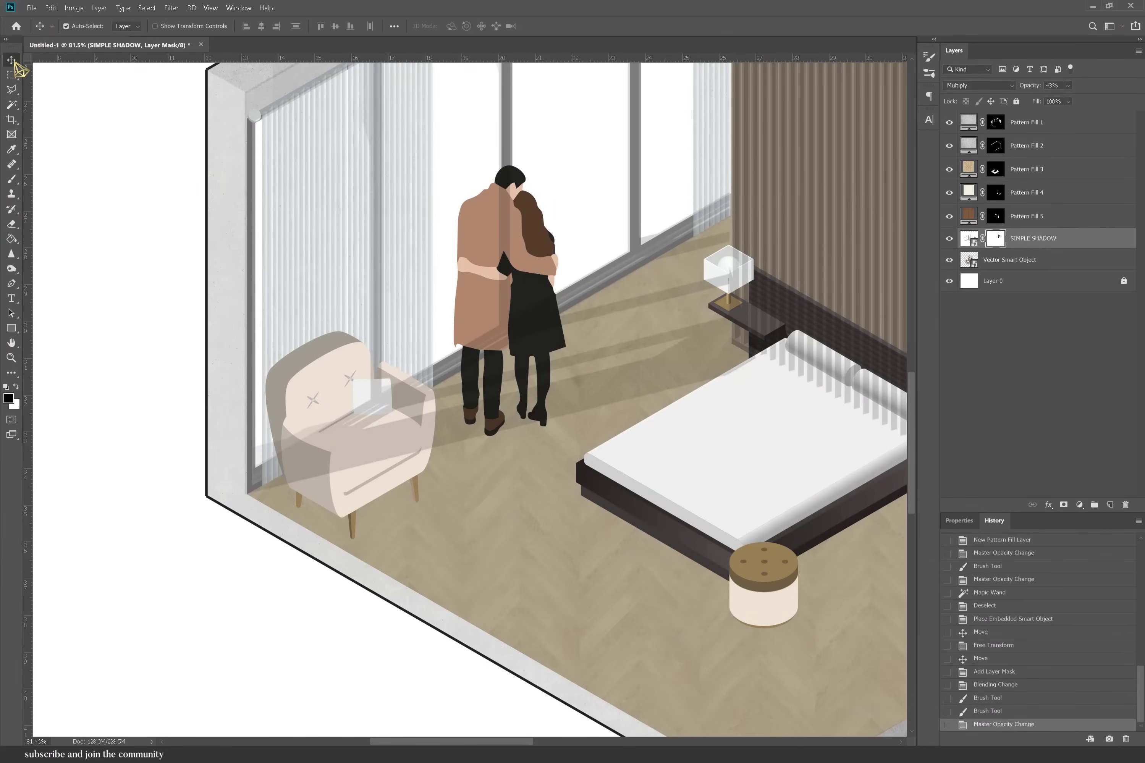
key("ctrl+0")
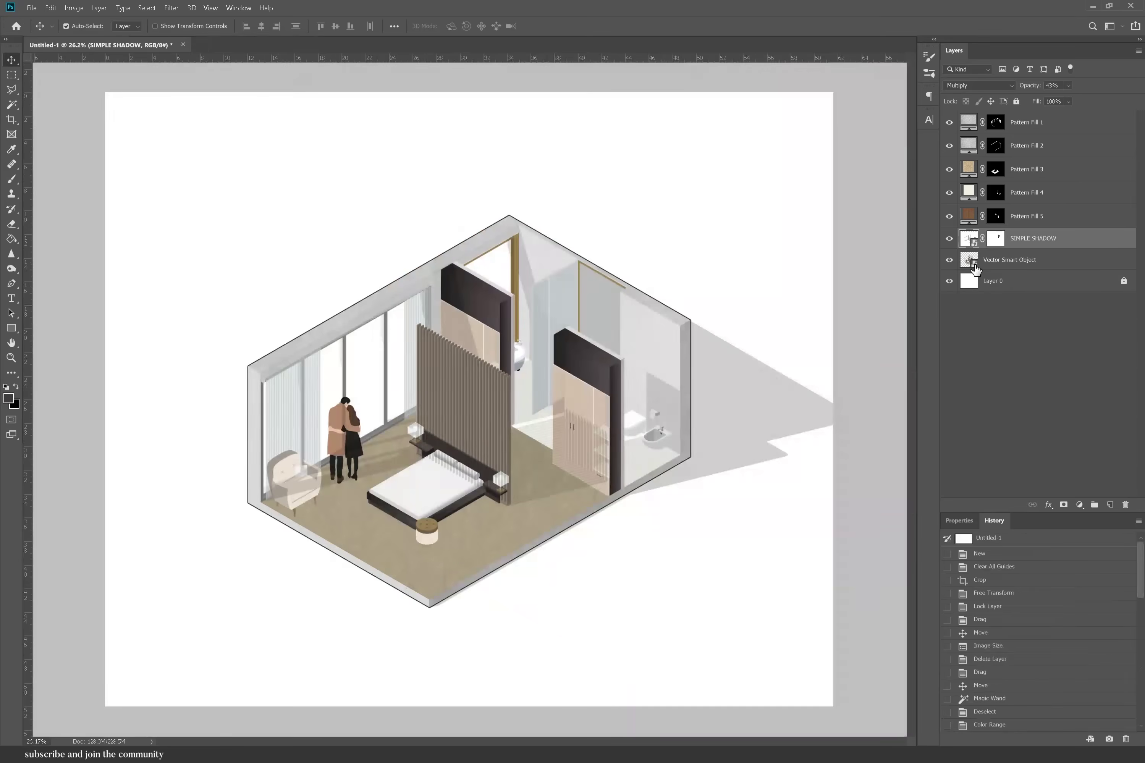
Open the room smart object in Illustrator and delete the armchair and embracing couple.
left_click(975, 261)
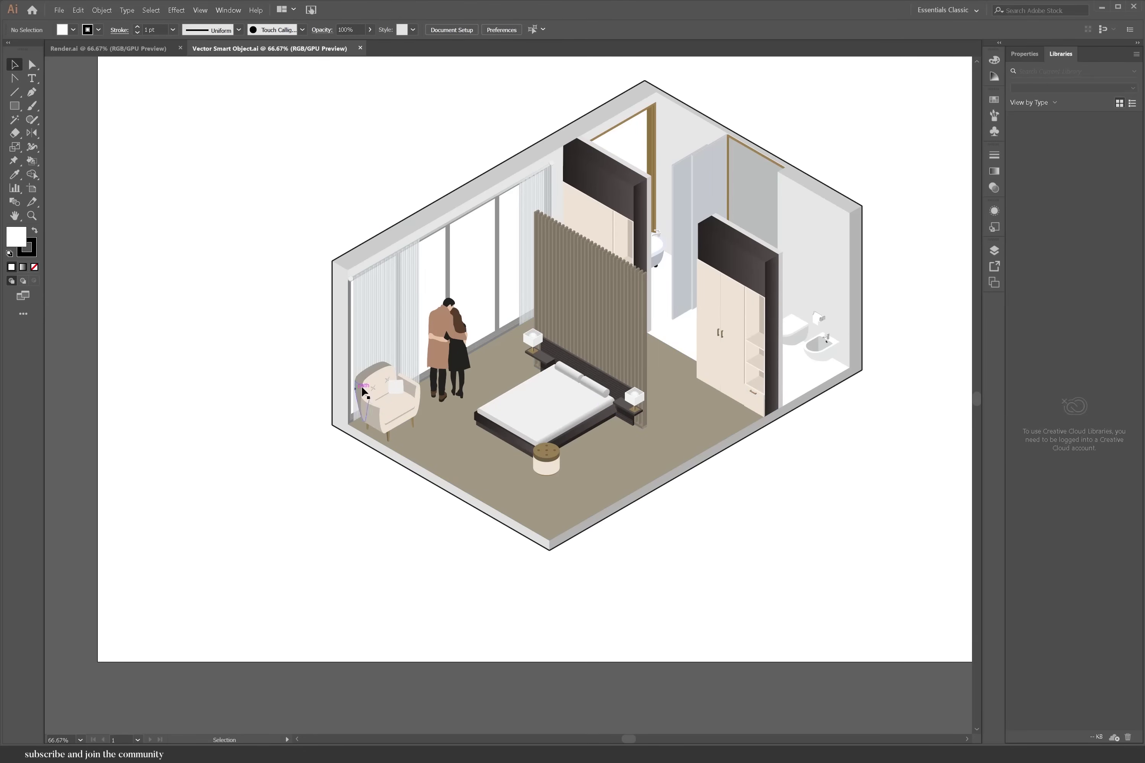
left_click(365, 391)
key("ctrl+plus")
left_click(467, 340, "shift")
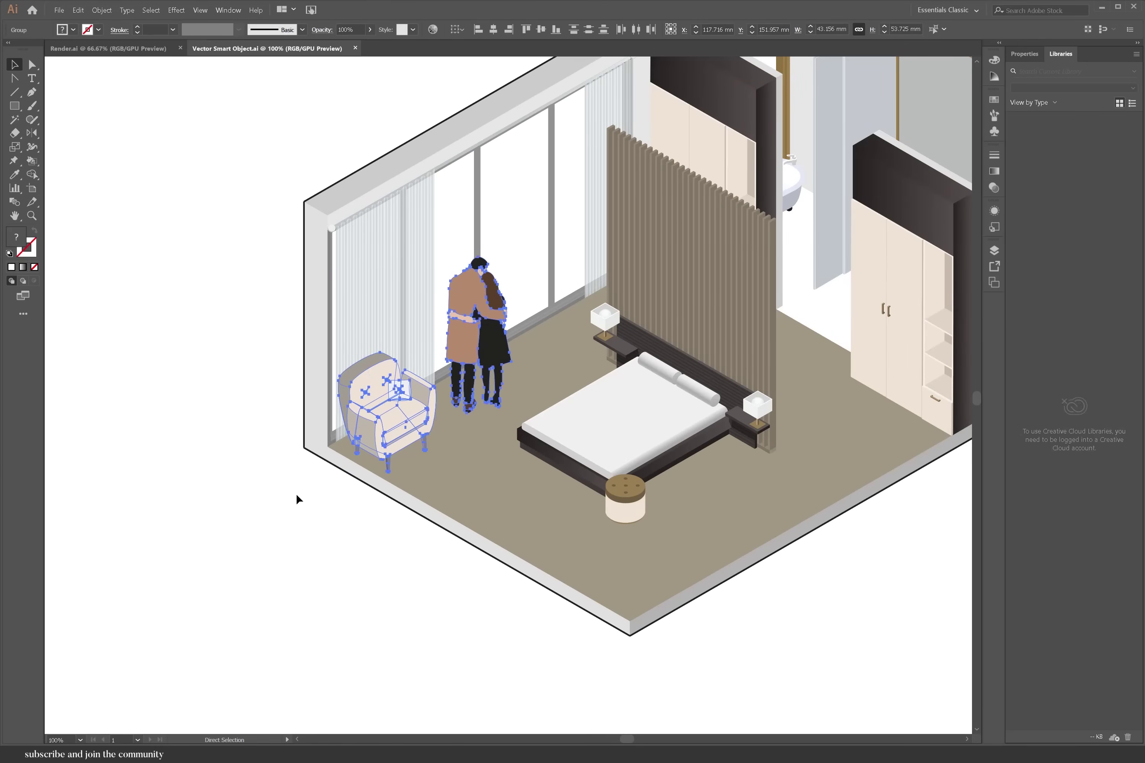
key("Delete")
key("ctrl+0")
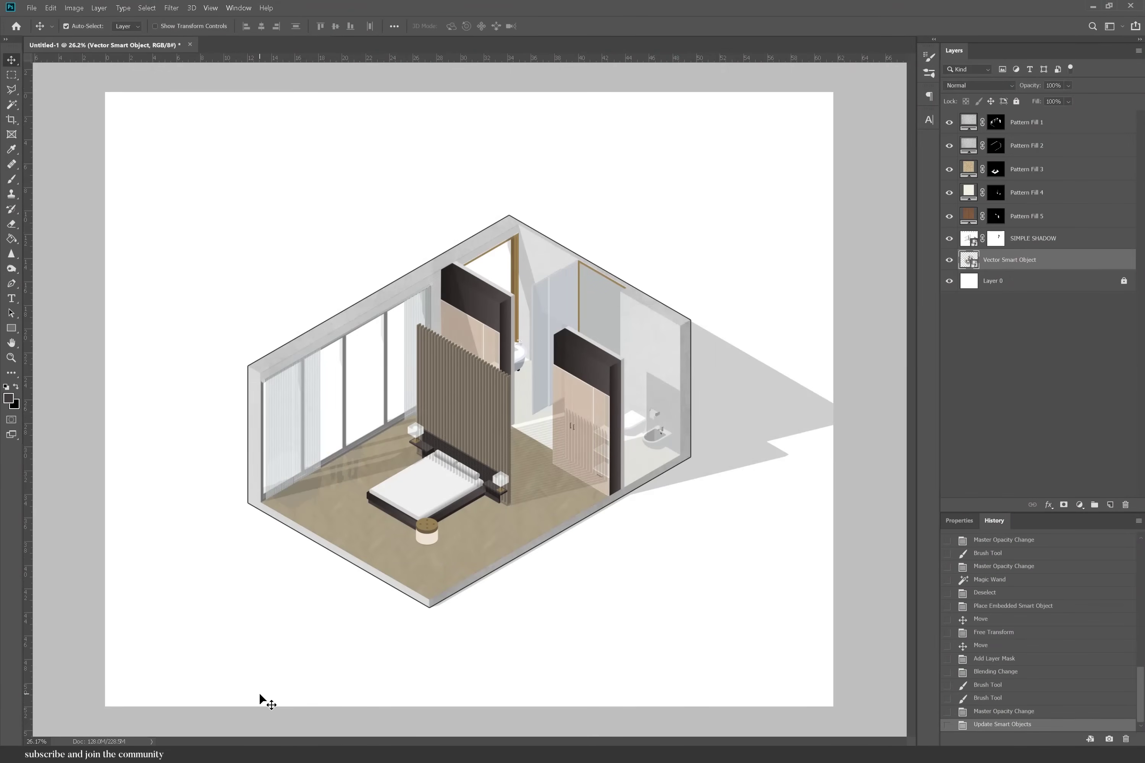
Magic Wand the floor and brush white into Pattern Fill 3's mask to cover the vacated floor.
scroll(247, 544, "up", 5)
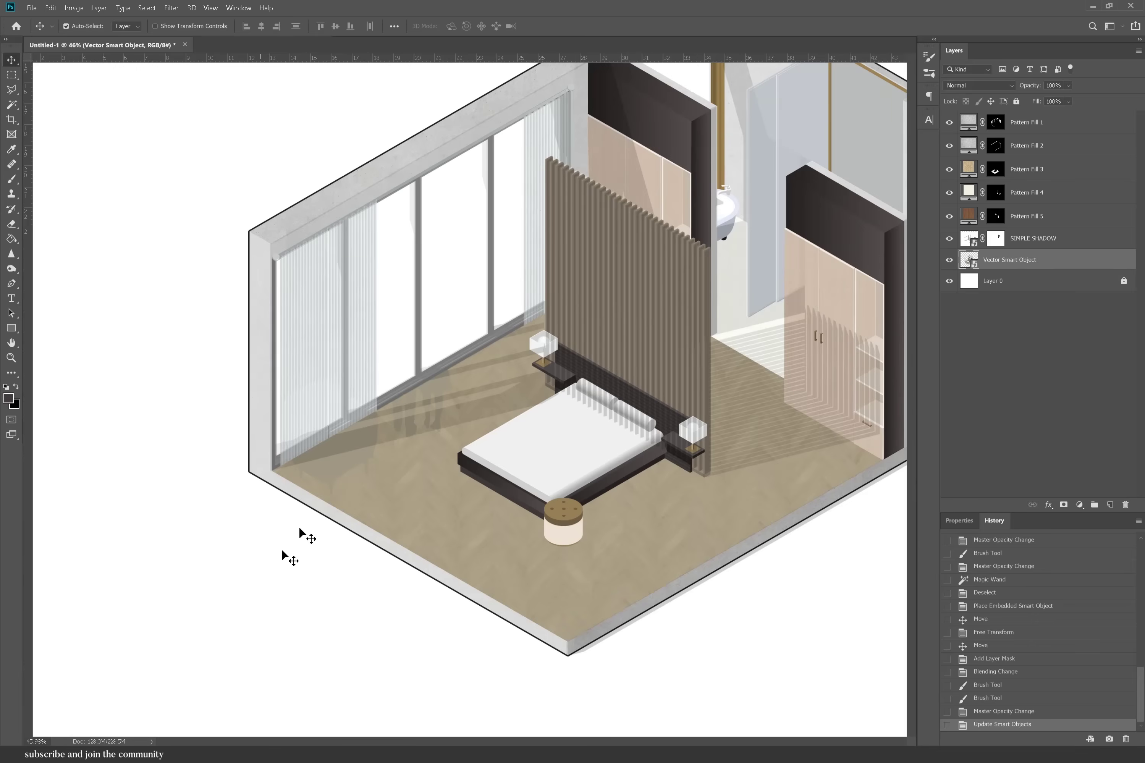
left_click(431, 387)
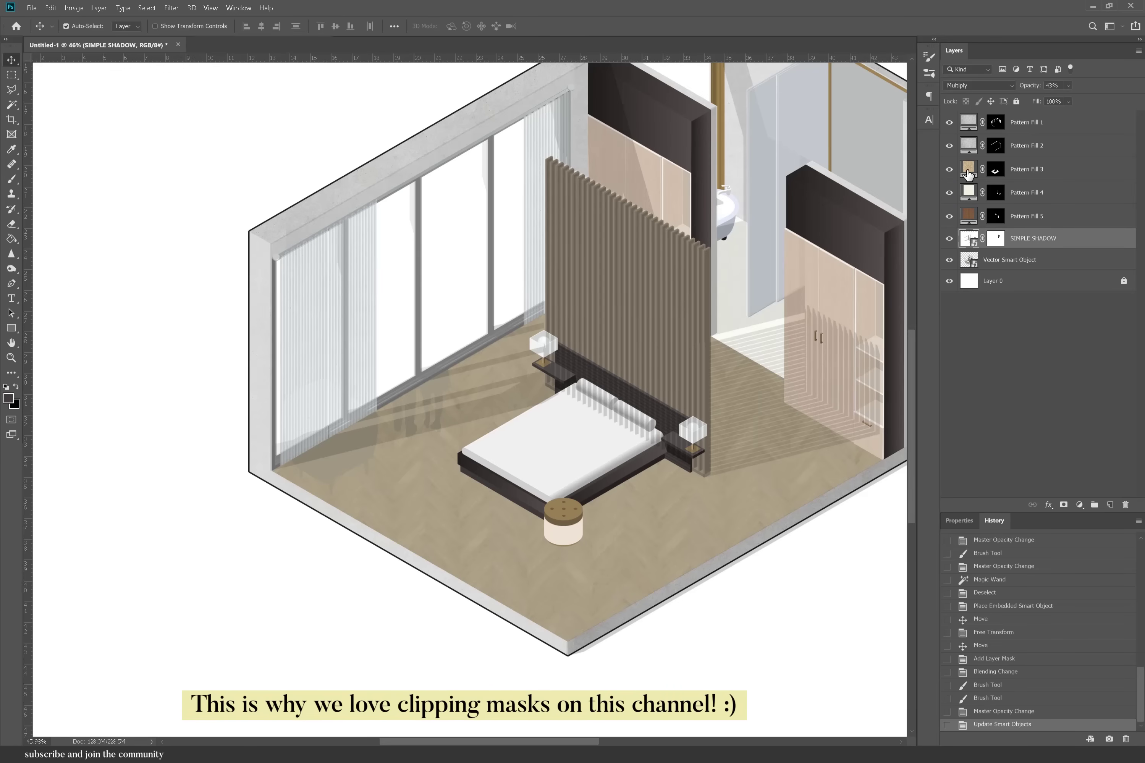
left_click(968, 173)
key("w")
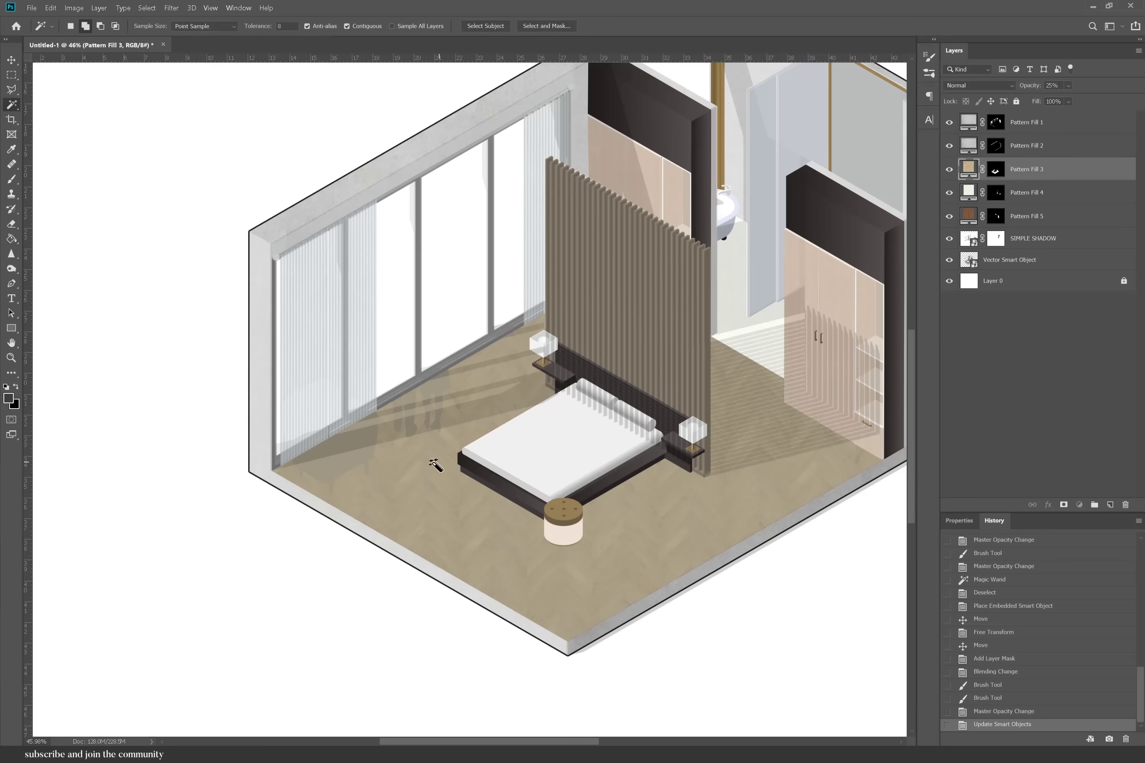
left_click(431, 465, "ctrl")
left_click(431, 465)
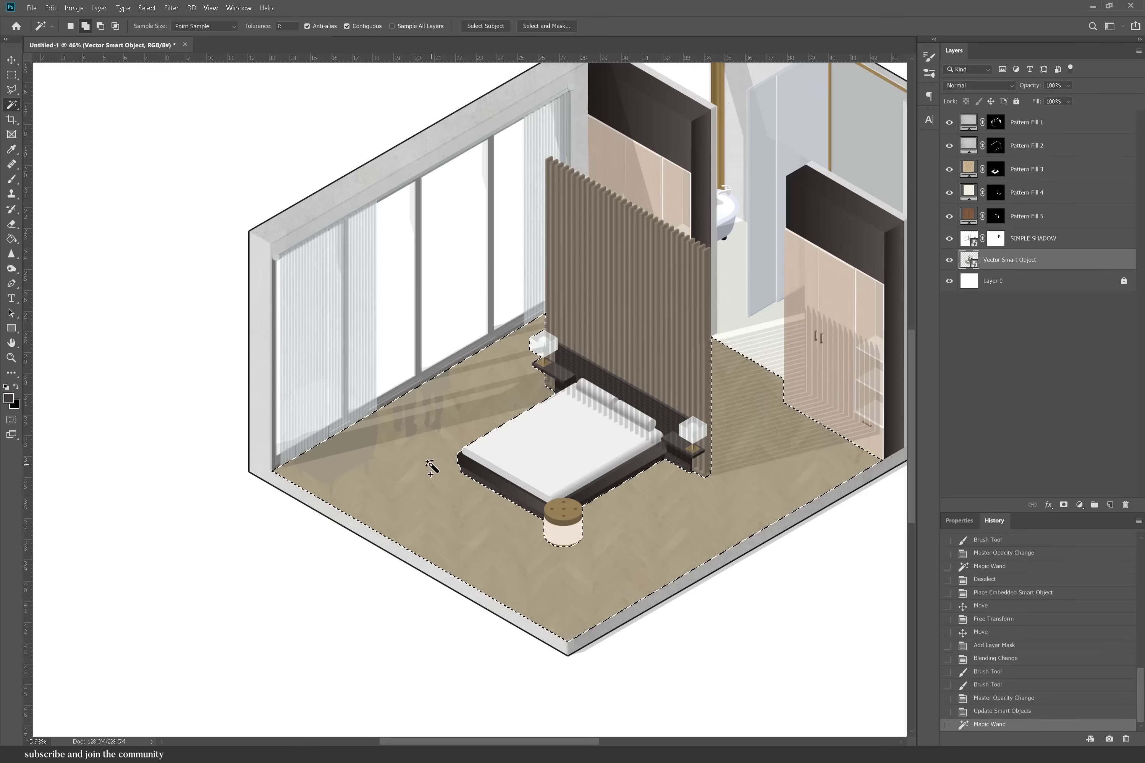
left_click(996, 172)
left_click(11, 179)
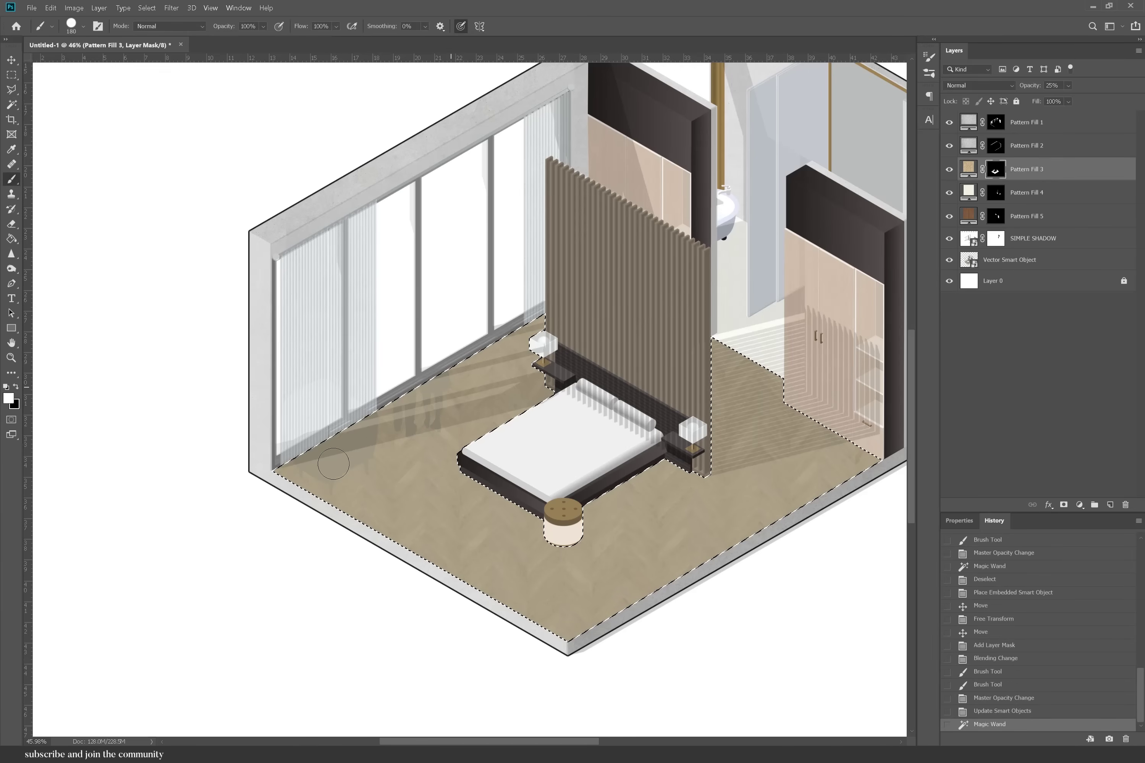
left_click_drag(430, 388, 430, 396)
key("ctrl+d")
scroll(414, 511, "down", 4)
left_click(11, 61)
Paste the chair and couple as a smart object and scale it into place by the window corner.
key("ctrl+v")
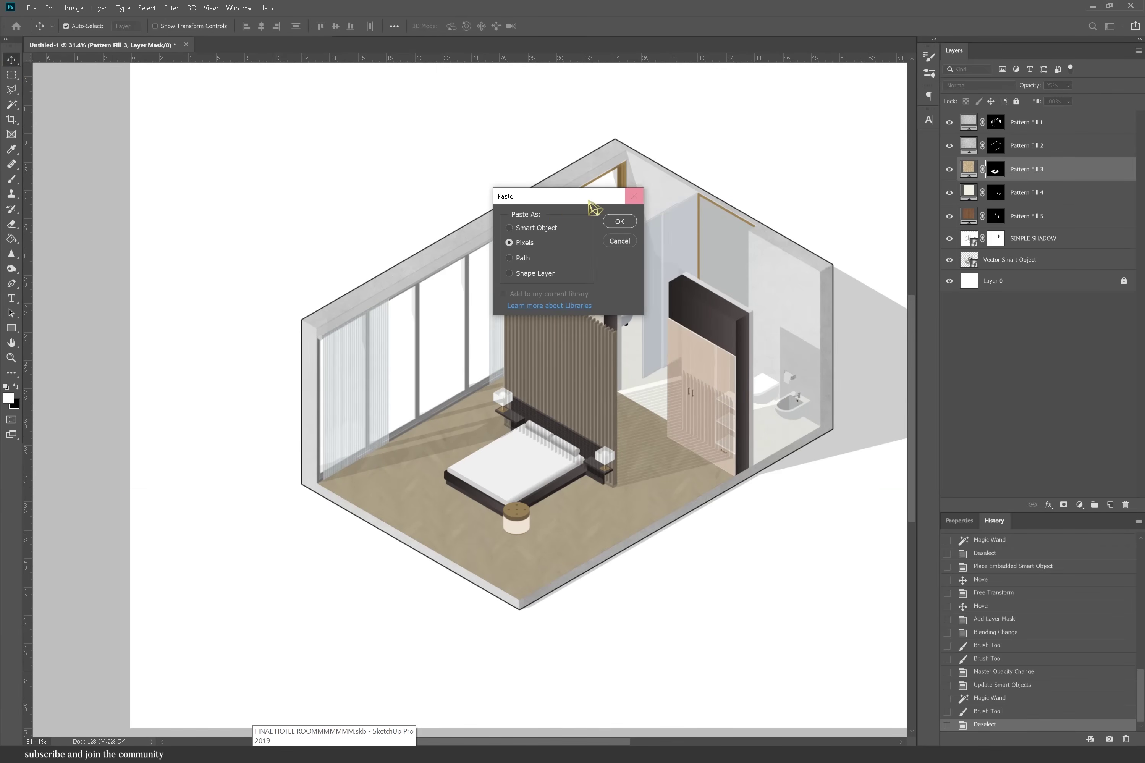
left_click(619, 221)
left_click_drag(544, 415, 359, 468)
left_click_drag(393, 411, 452, 338)
left_click_drag(435, 392, 427, 394)
left_click_drag(443, 343, 442, 346)
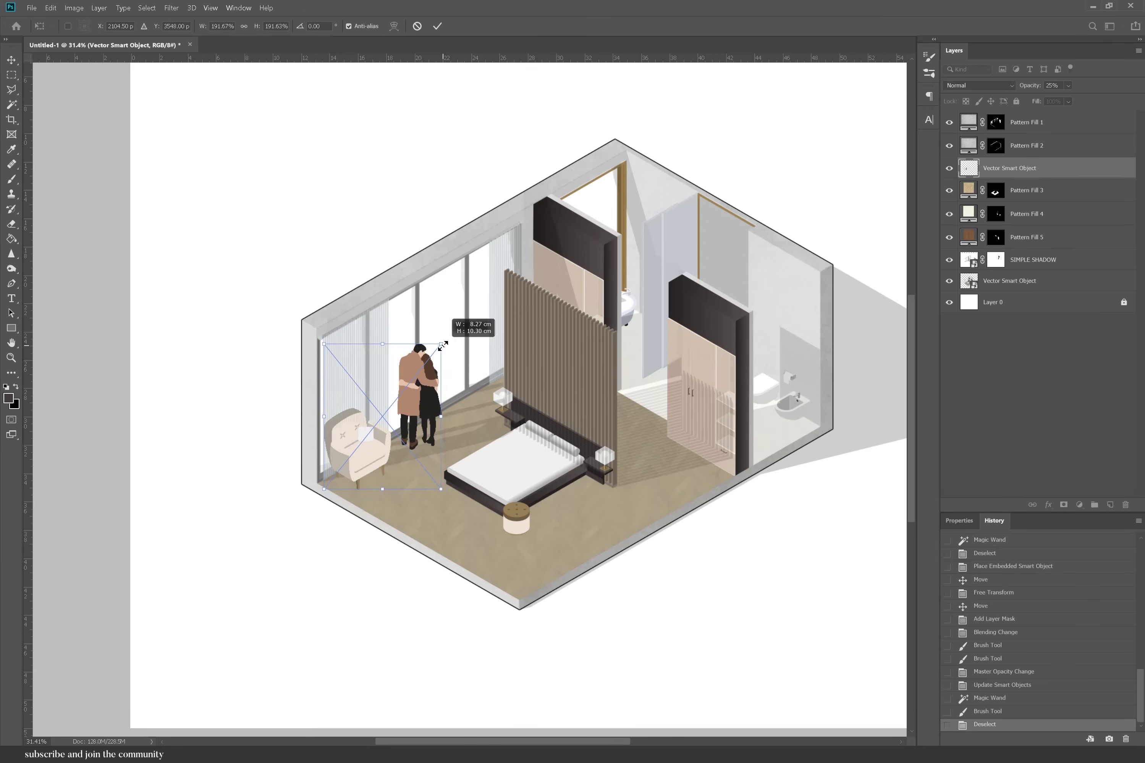
key("Return")
scroll(364, 461, "up", 4)
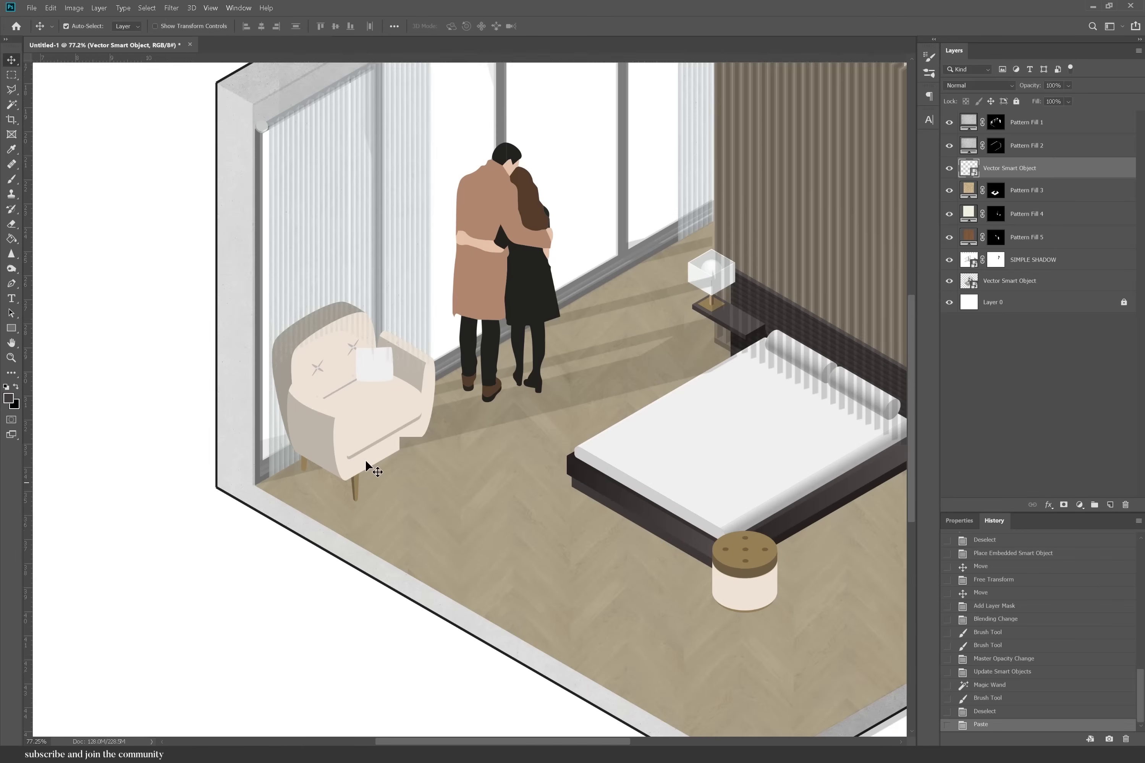
left_click_drag(351, 466, 353, 478)
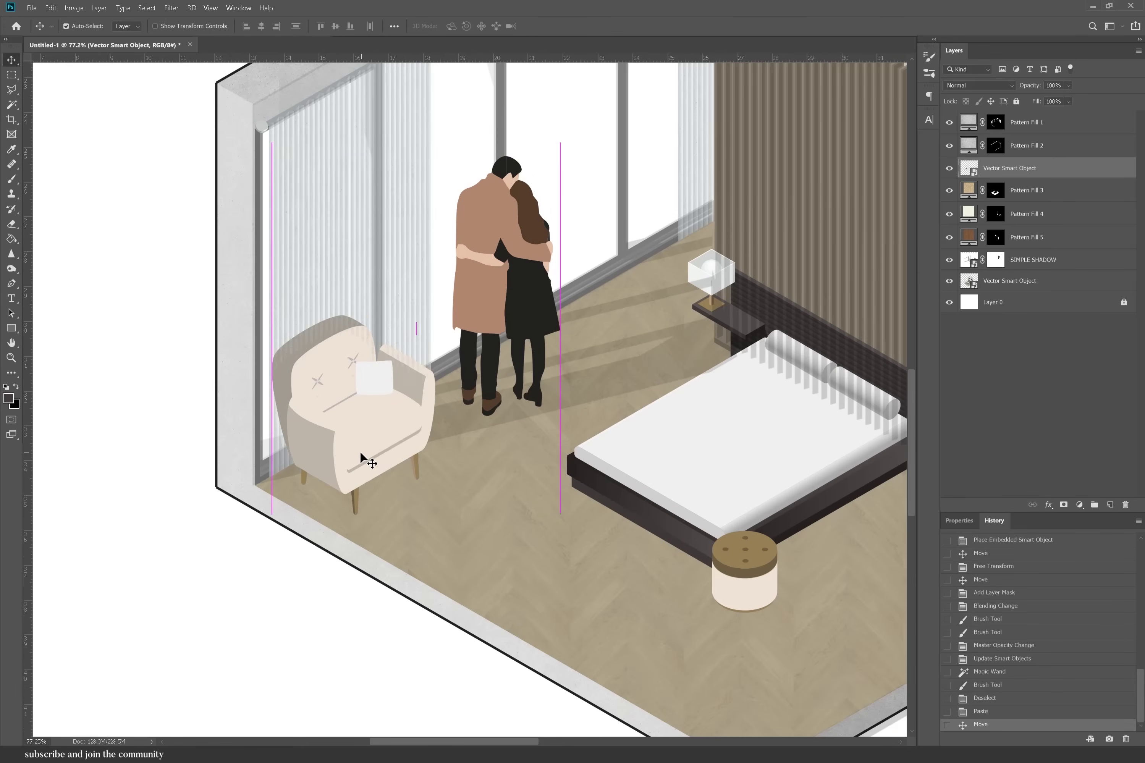
Pick the Polygonal Lasso tool.
scroll(319, 611, "down", 2)
scroll(323, 613, "down", 2)
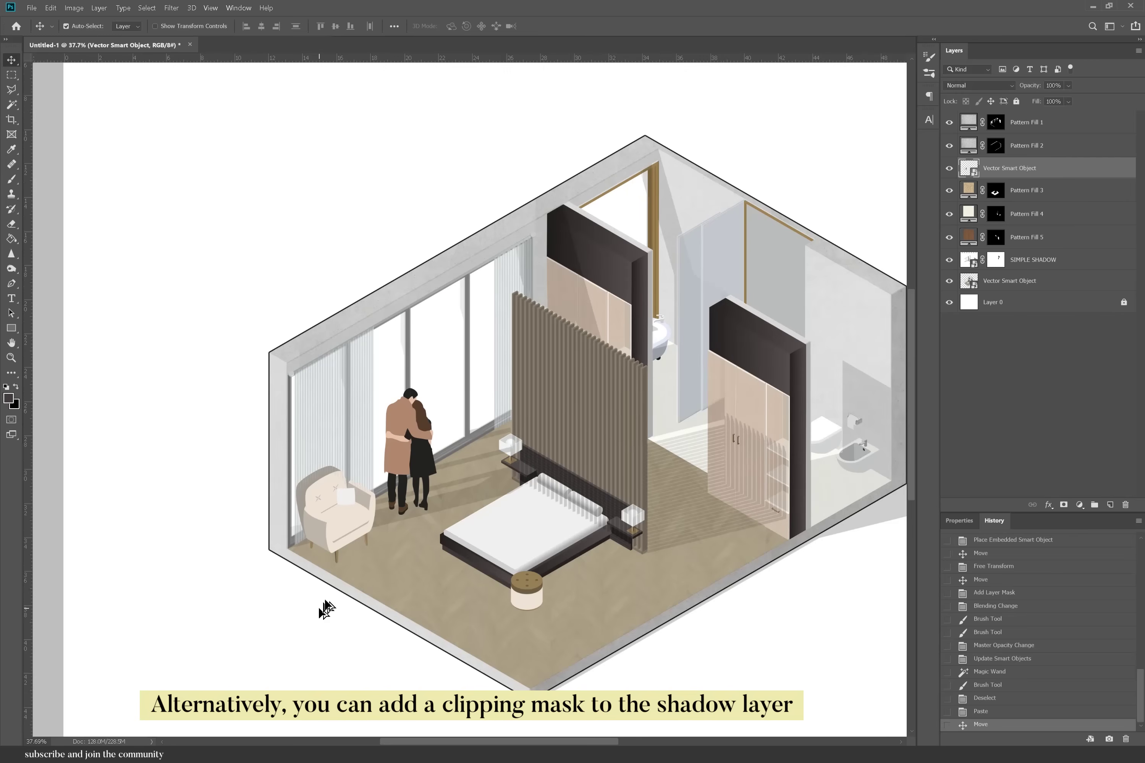
scroll(345, 243, "down", 1)
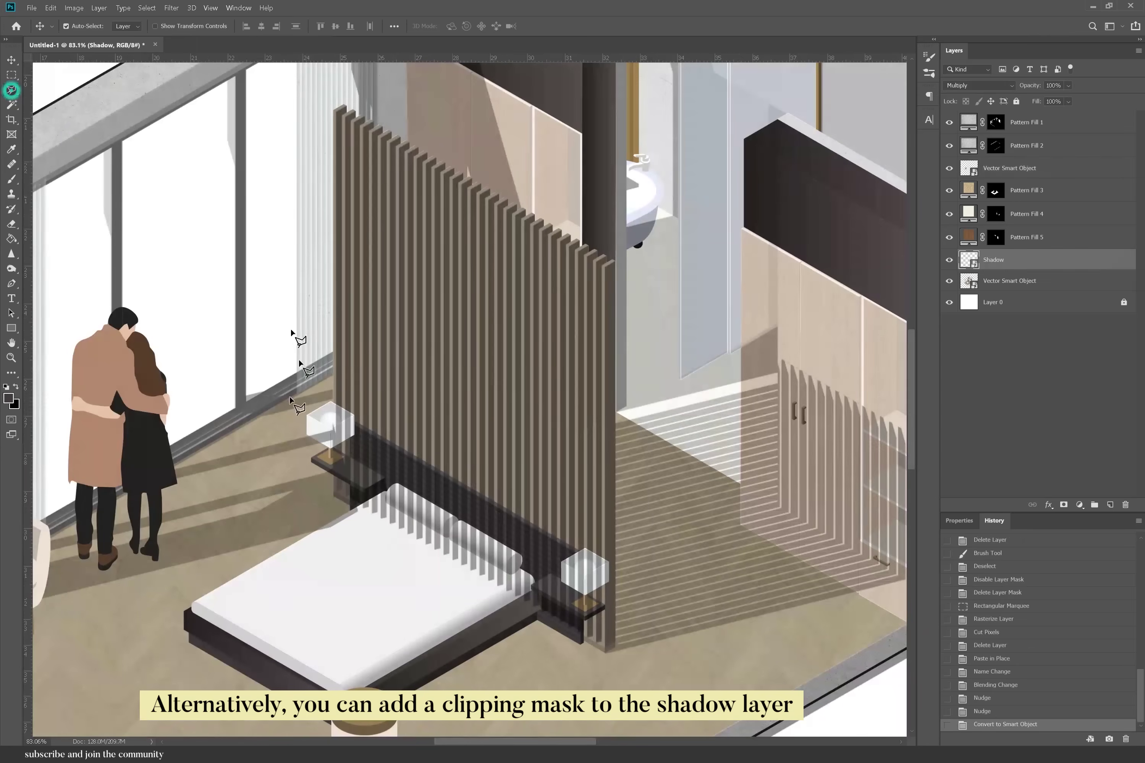
key("l")
scroll(294, 673, "up", 1)
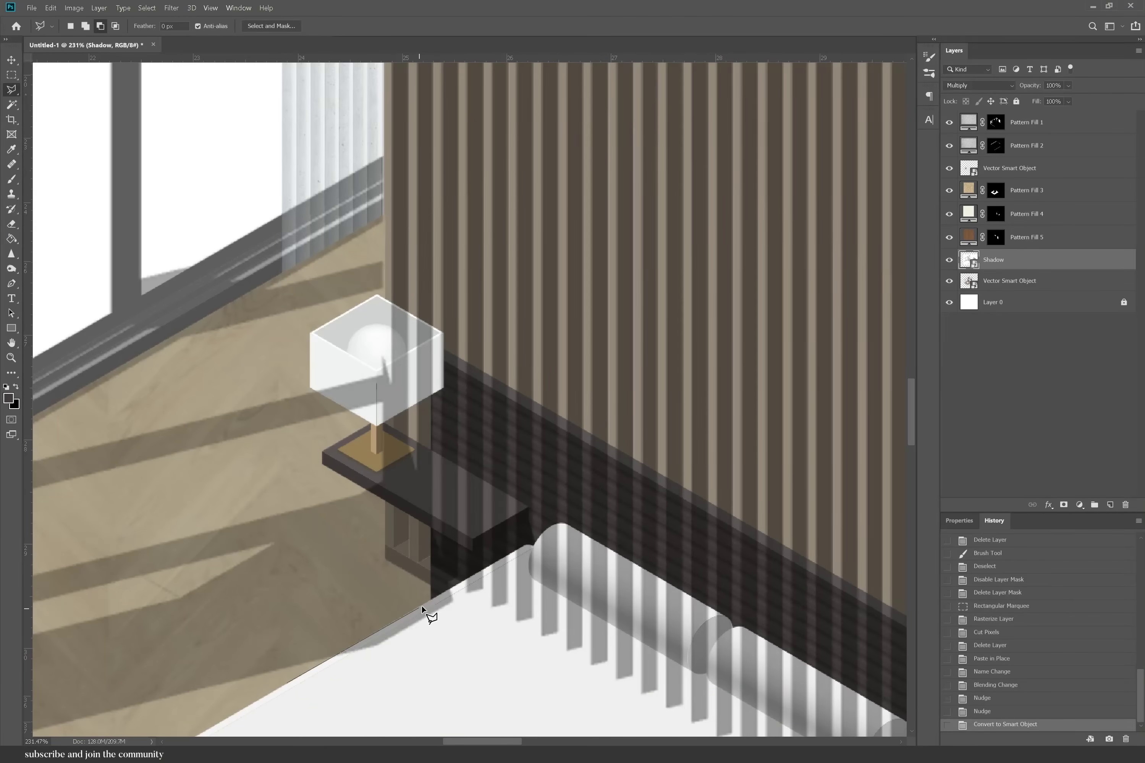
Lasso the slatted partition, invert the selection and mask the shadow off it.
left_click(386, 560)
scroll(385, 561, "down", 5)
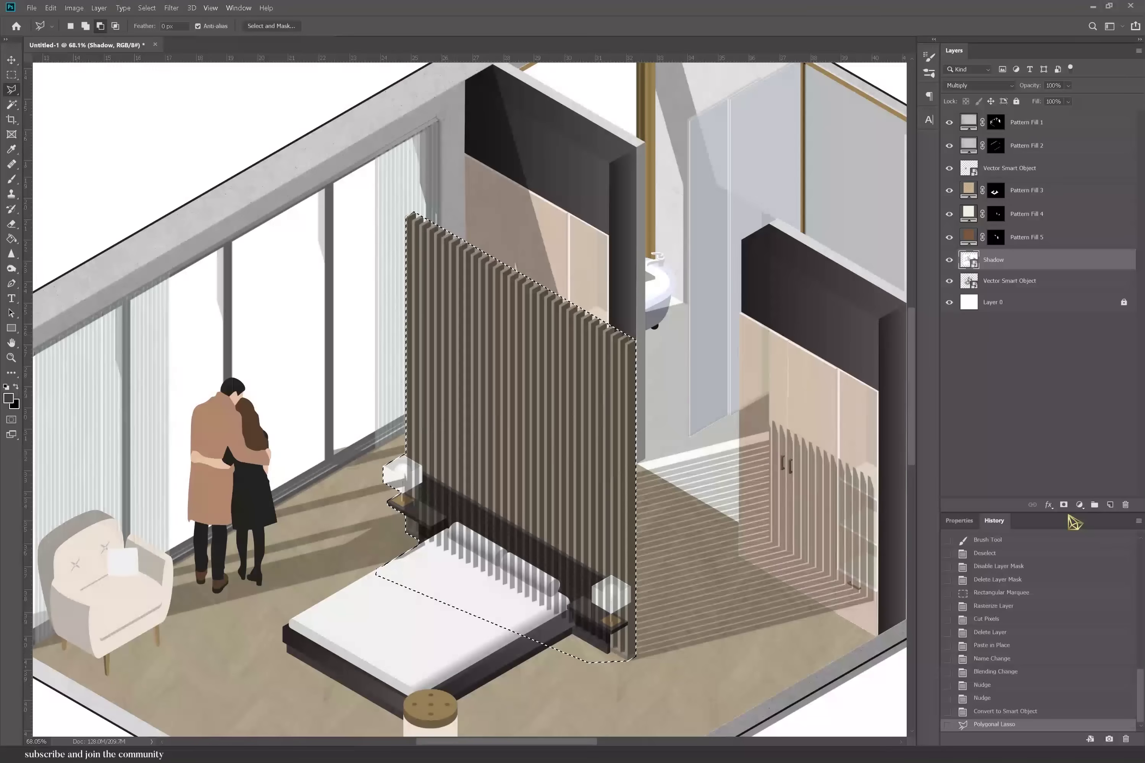
key("ctrl+shift+i")
left_click(1064, 504)
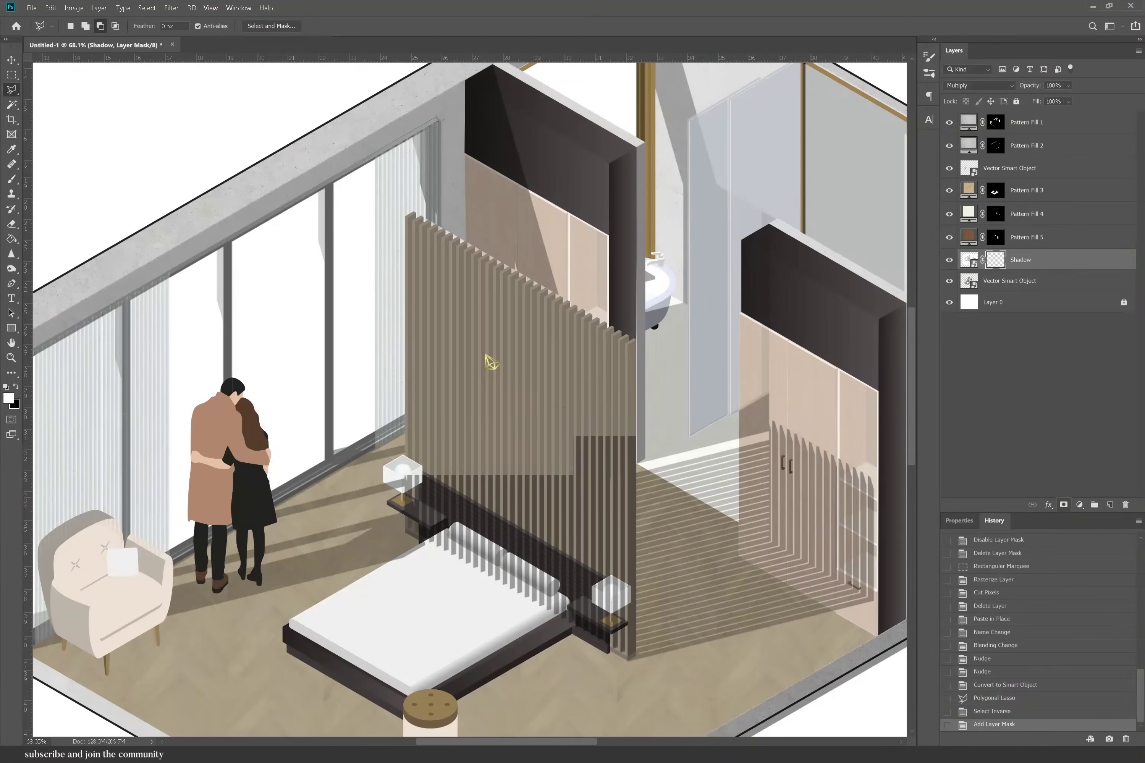
scroll(491, 365, "down", 3)
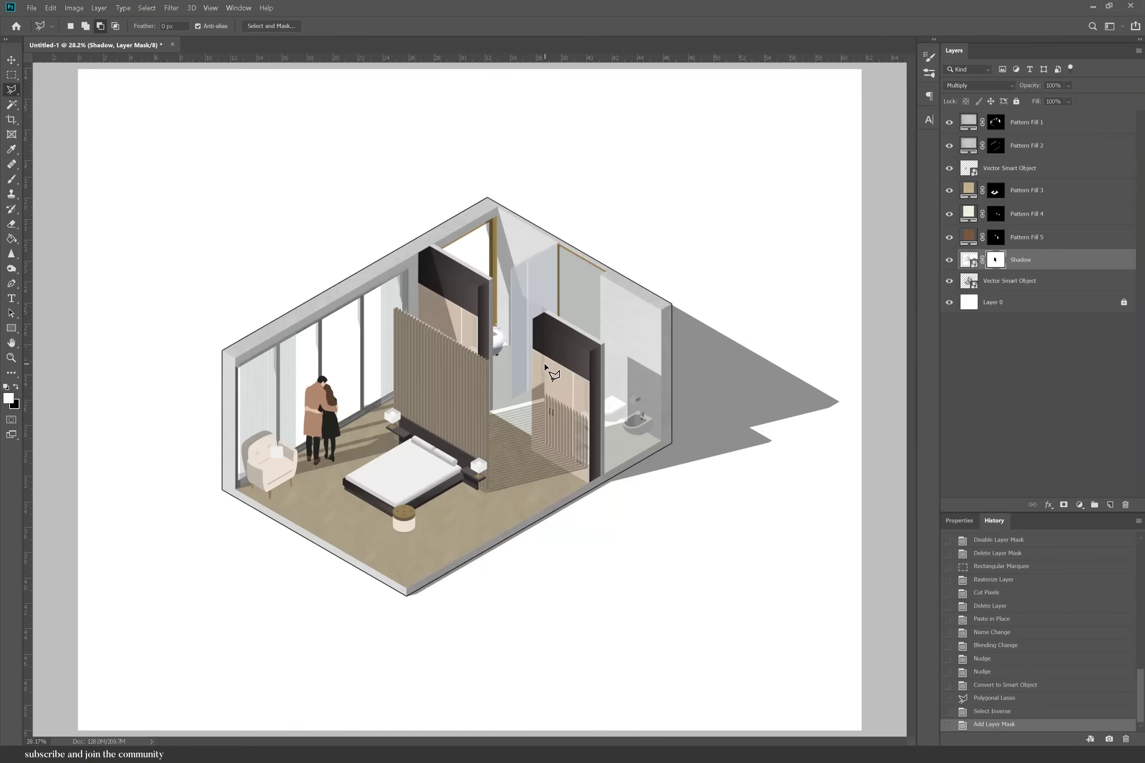
Stamp all visible layers into Layer 1 at the top and convert it to a Smart Object.
left_click(1013, 119)
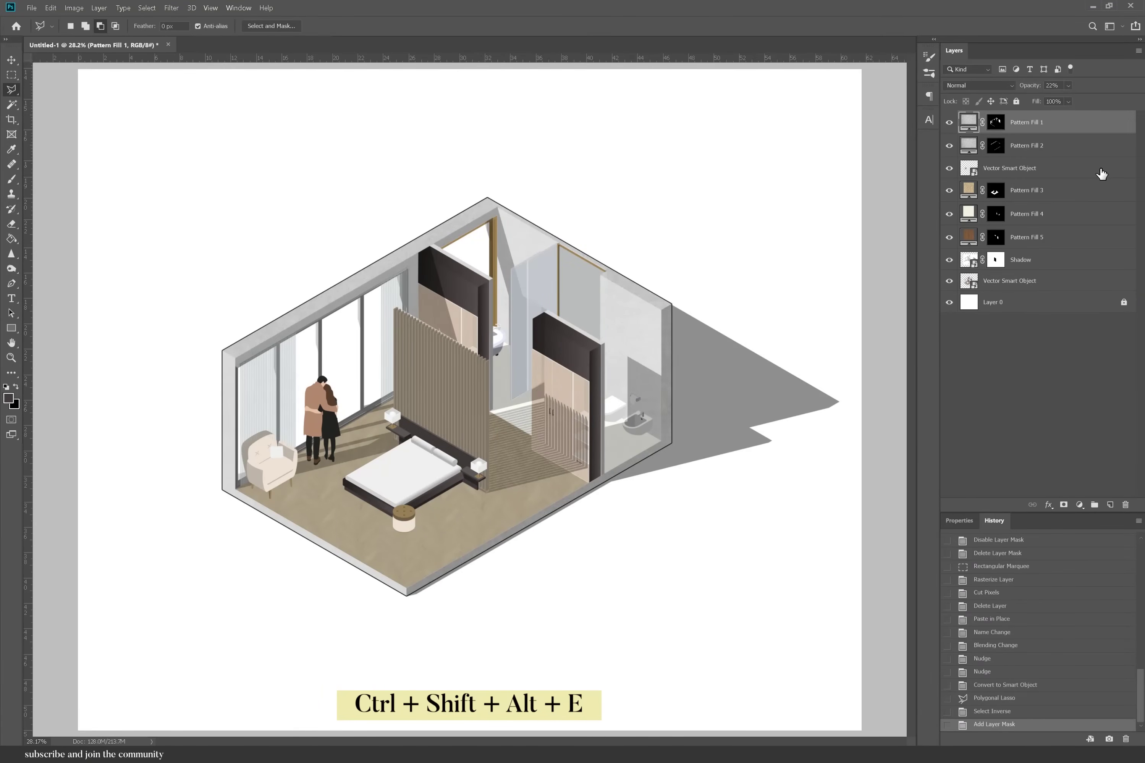
key("ctrl+shift+alt+e")
right_click(994, 133)
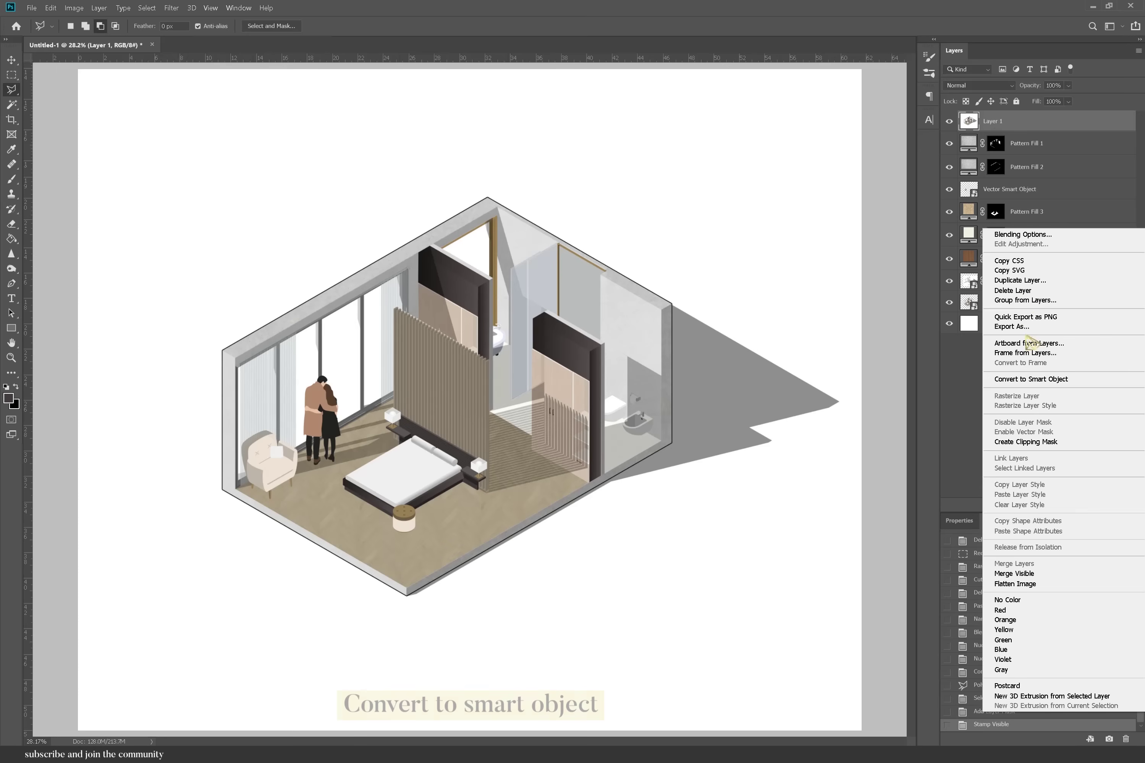
left_click(1045, 377)
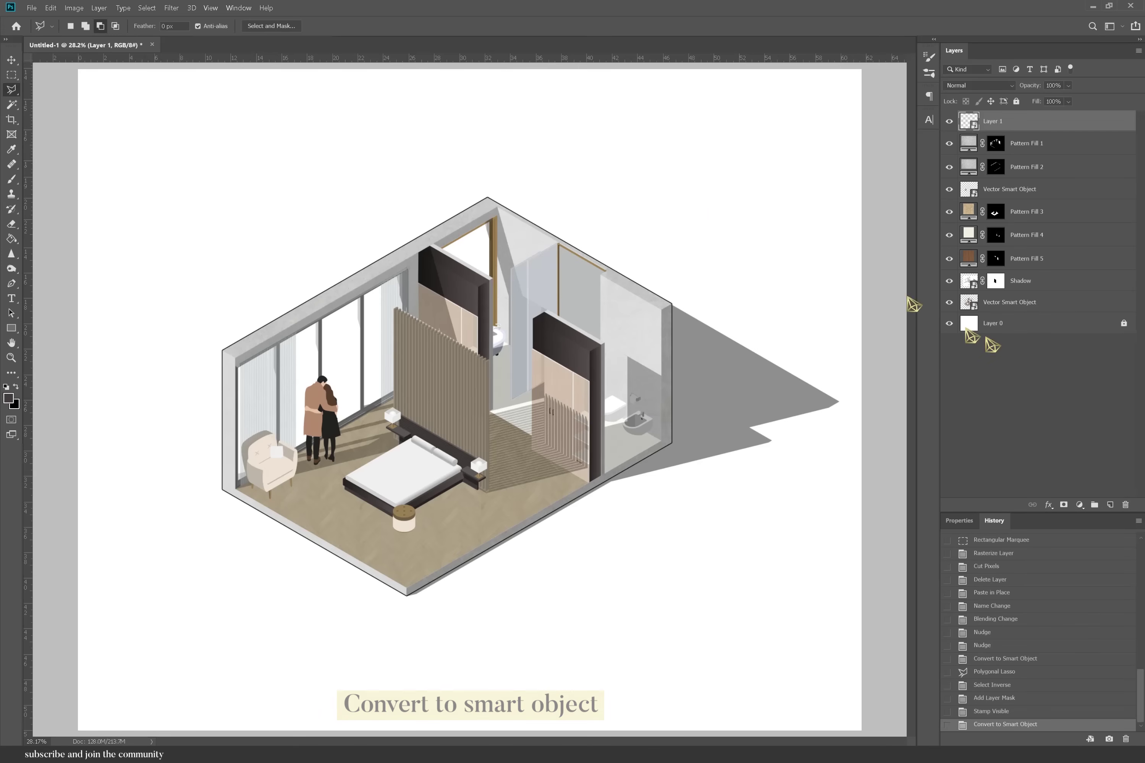
Open the Camera Raw Filter on Layer 1 and raise the exposure to +0.65.
left_click(171, 8)
left_click(219, 69)
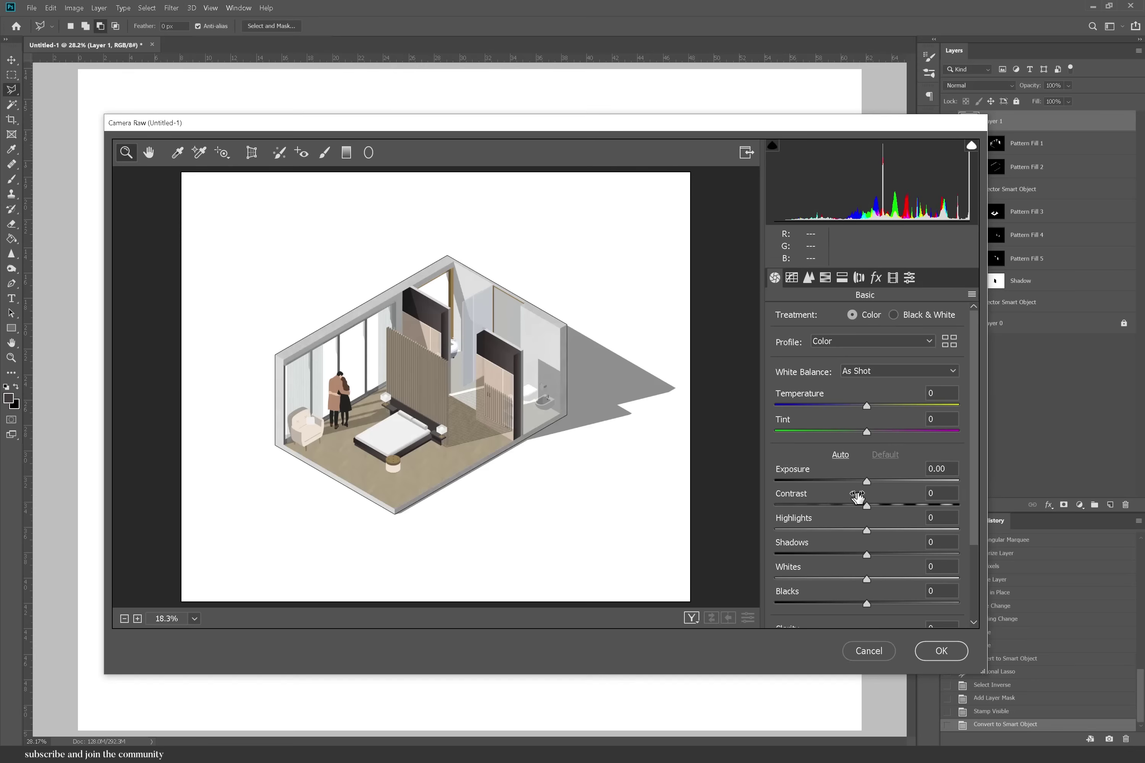
left_click_drag(867, 481, 875, 537)
scroll(871, 486, "down", 1)
scroll(866, 518, "down", 2)
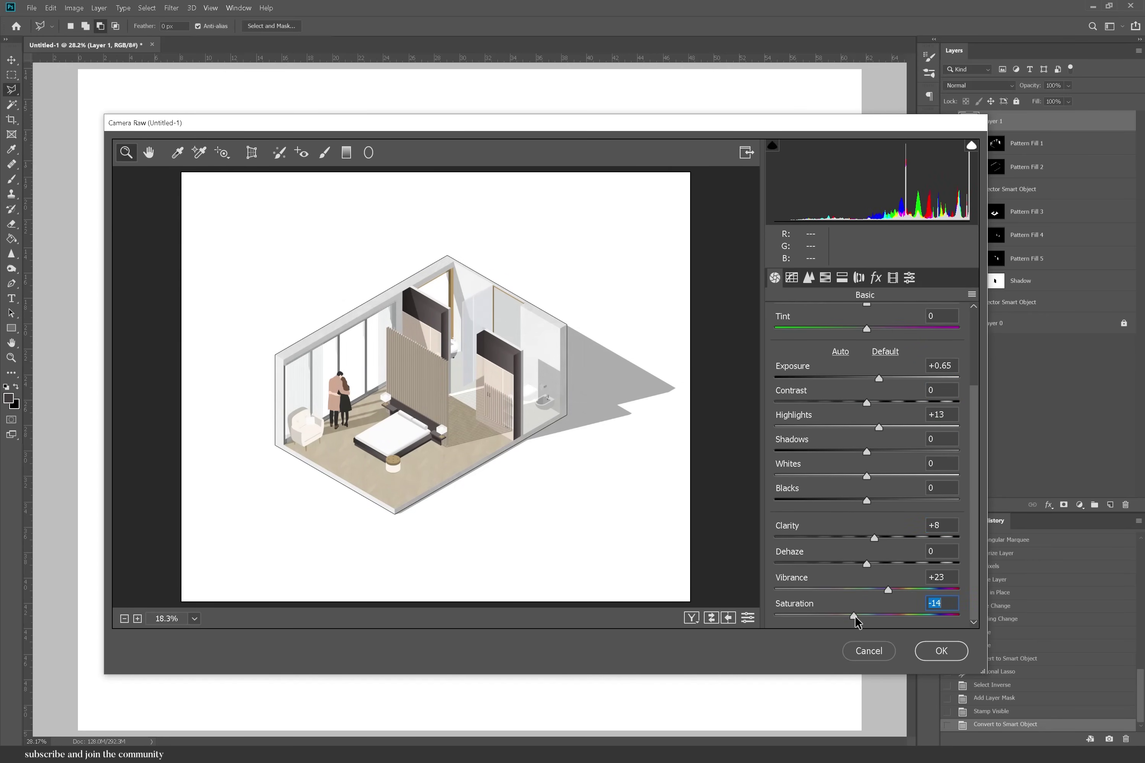
Add grain with Amount 100 and Size 0, then apply the Camera Raw filter.
left_click(876, 278)
left_click_drag(780, 346, 1000, 355)
left_click_drag(429, 413, 448, 449)
left_click_drag(825, 371, 768, 376)
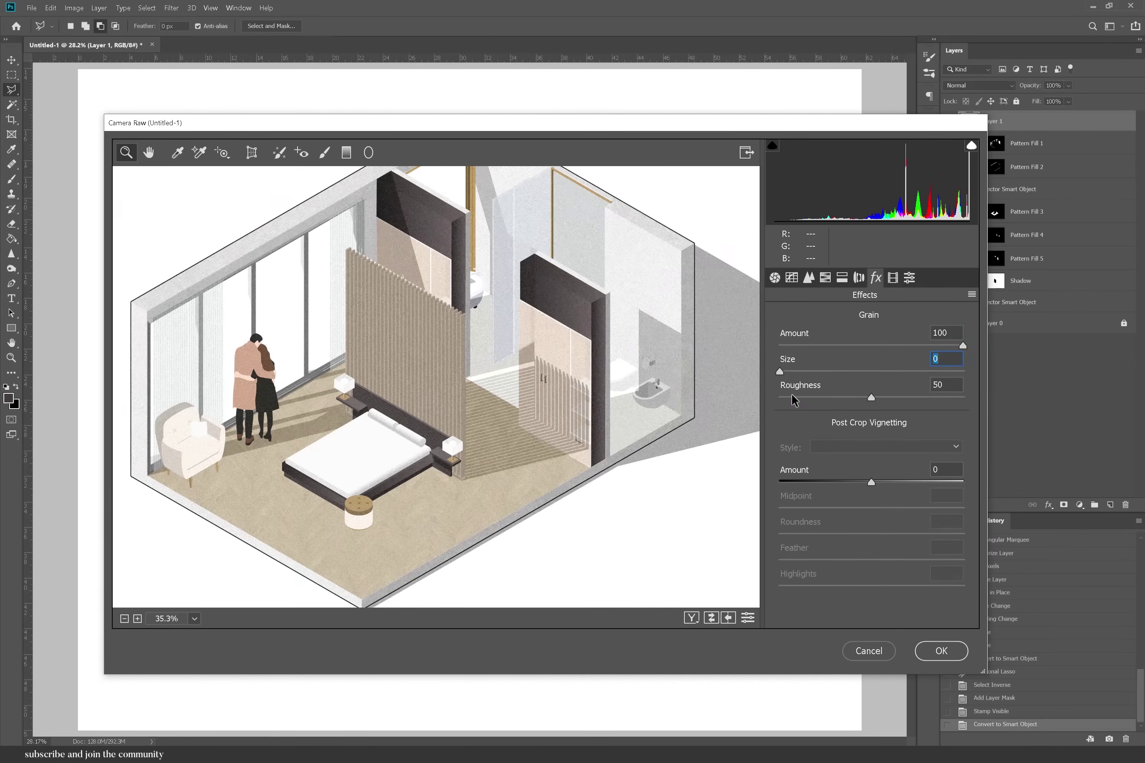
left_click(941, 650)
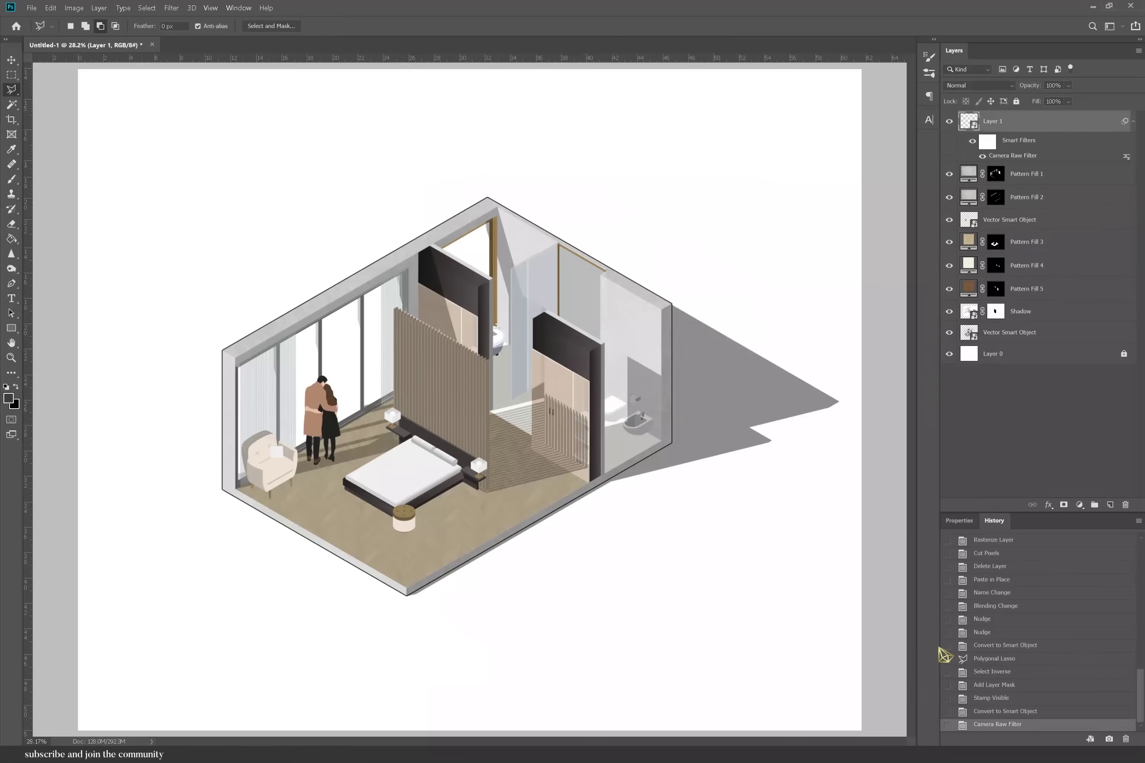
scroll(567, 578, "down", 1)
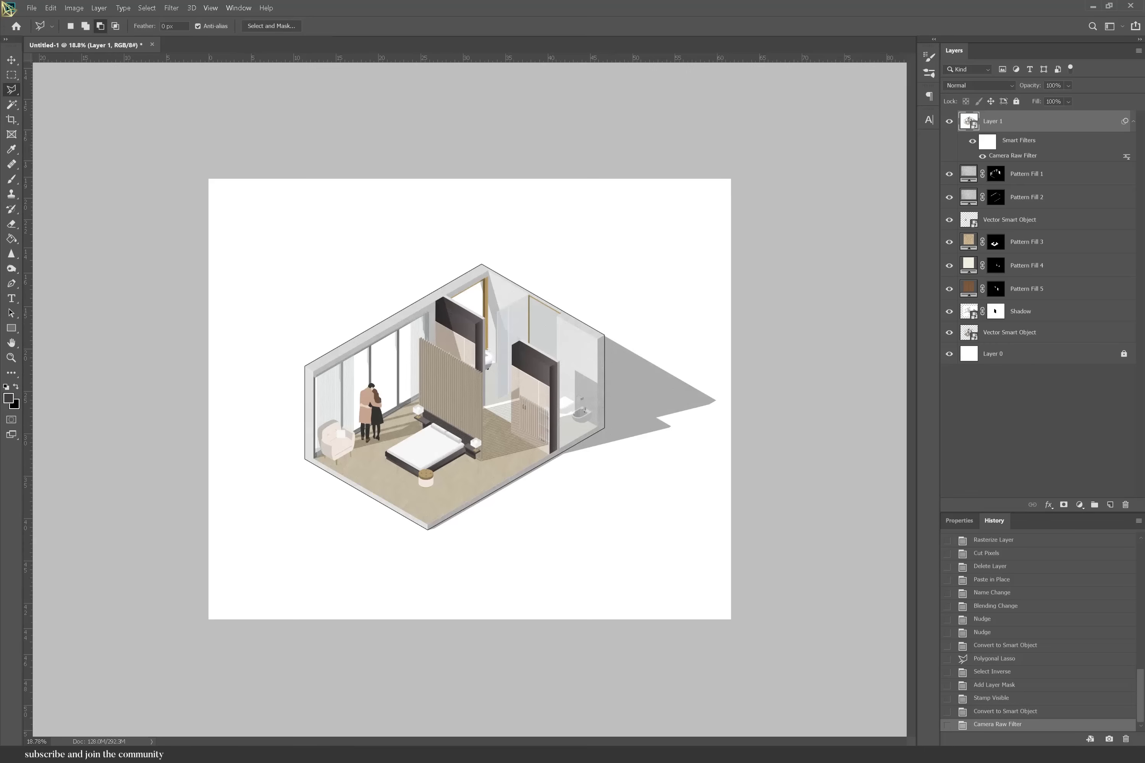
left_click(10, 59)
scroll(488, 582, "up", 6)
scroll(487, 582, "up", 3)
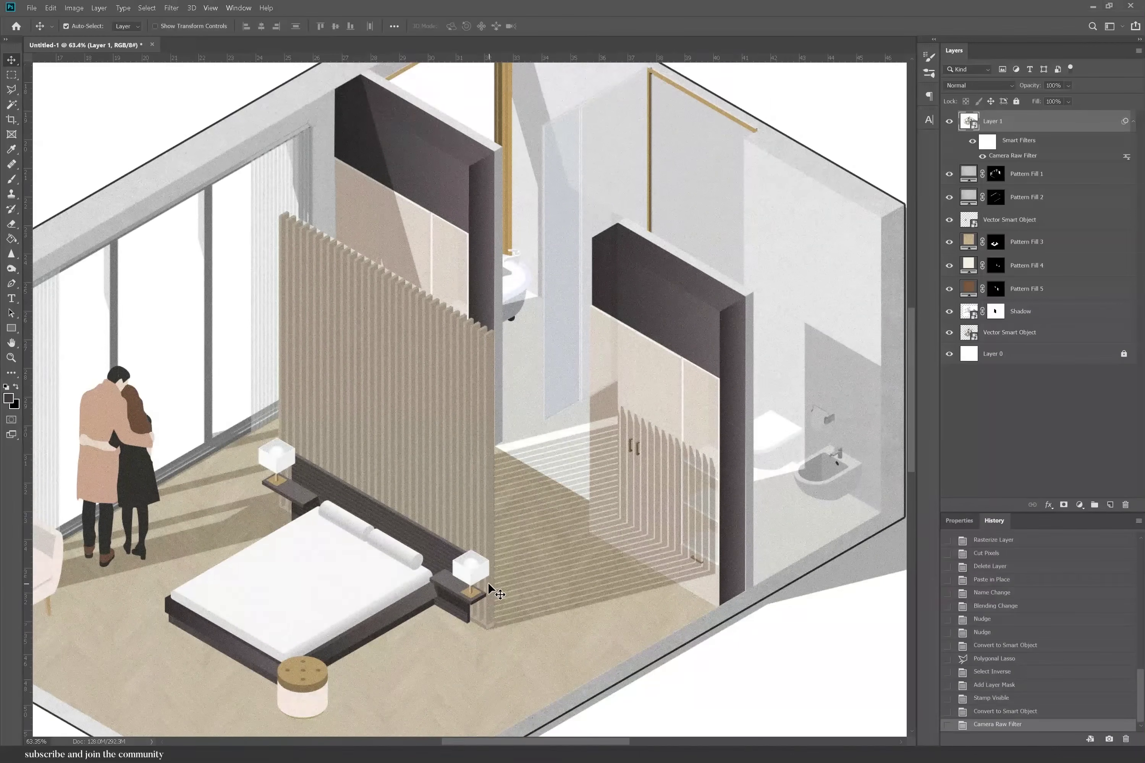
scroll(487, 581, "up", 2)
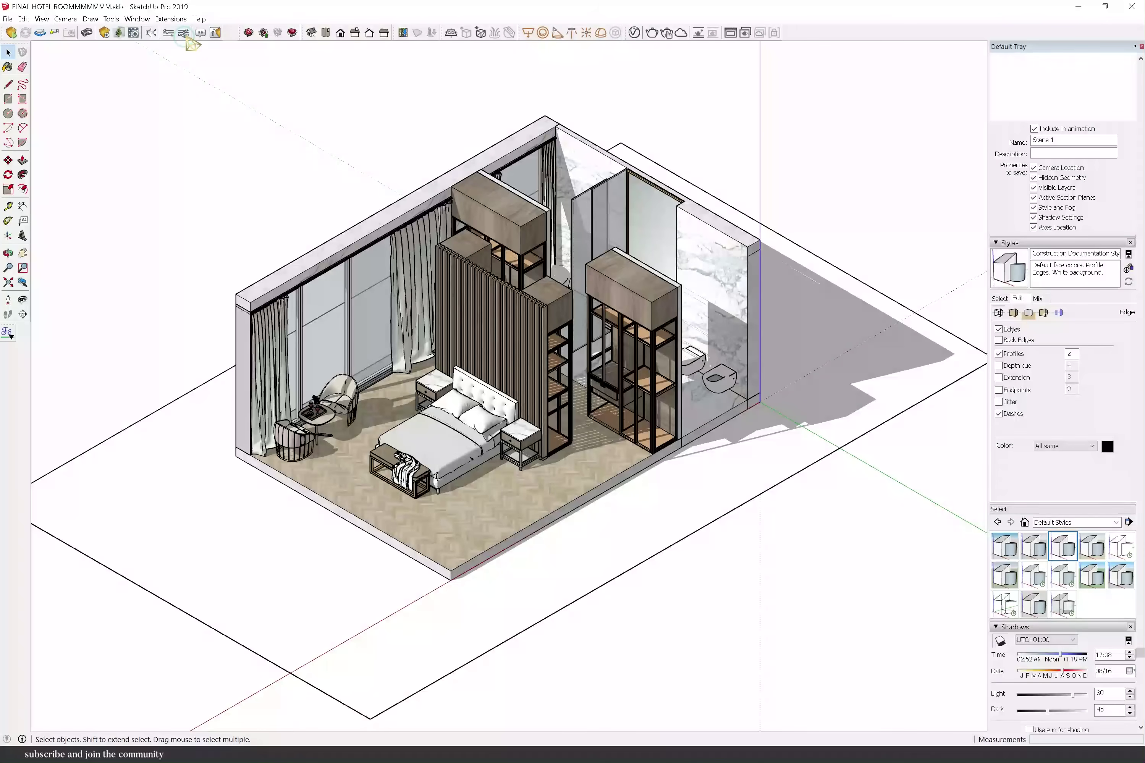
Start Enscape, darken the exposure and lower highlights to -38%.
left_click(13, 35)
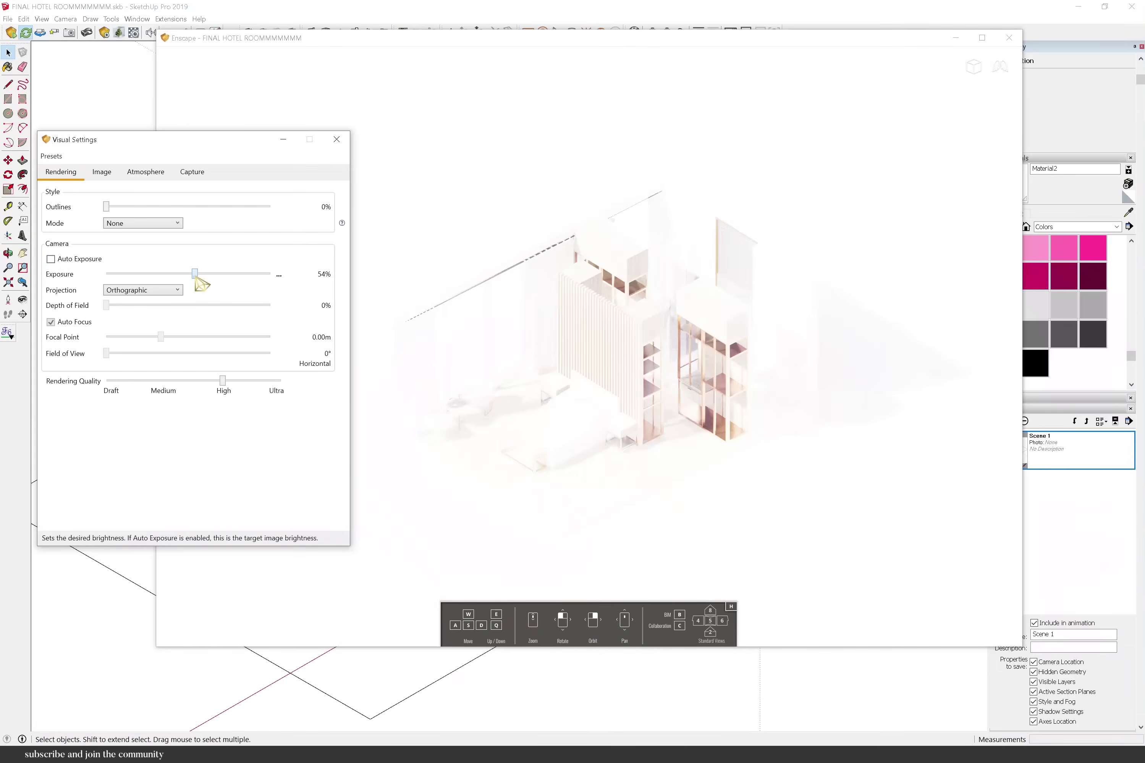
left_click_drag(197, 275, 130, 309)
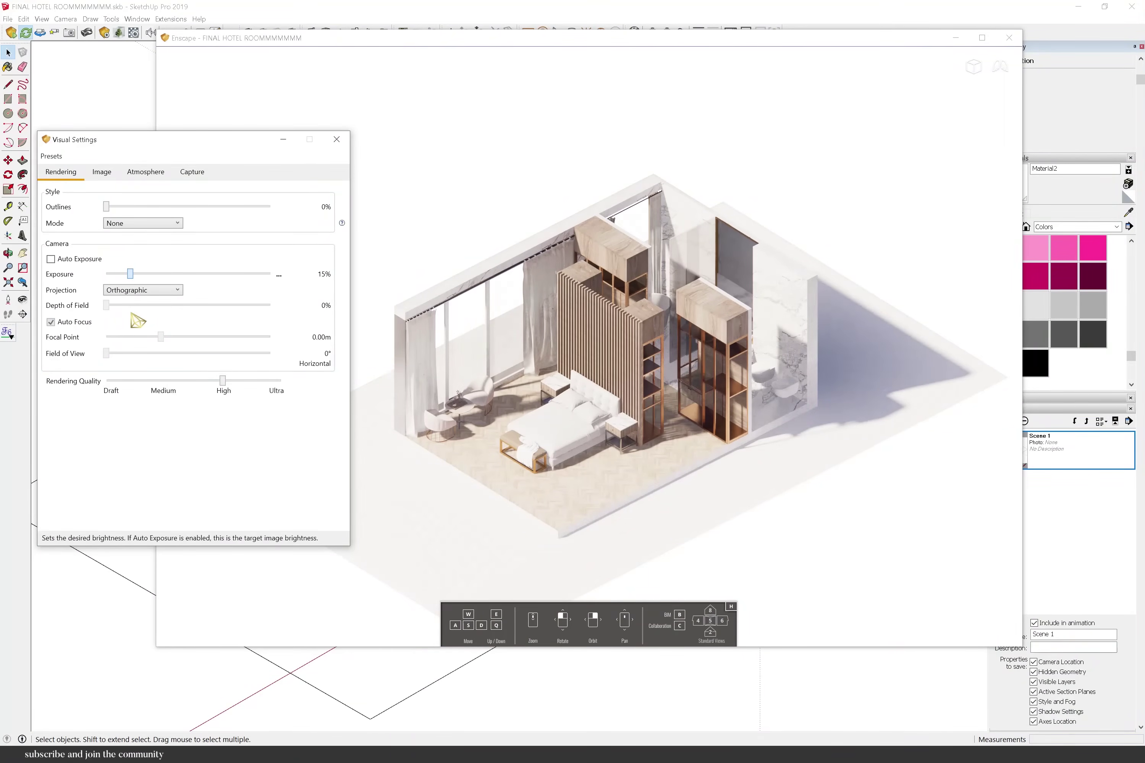
left_click(112, 174)
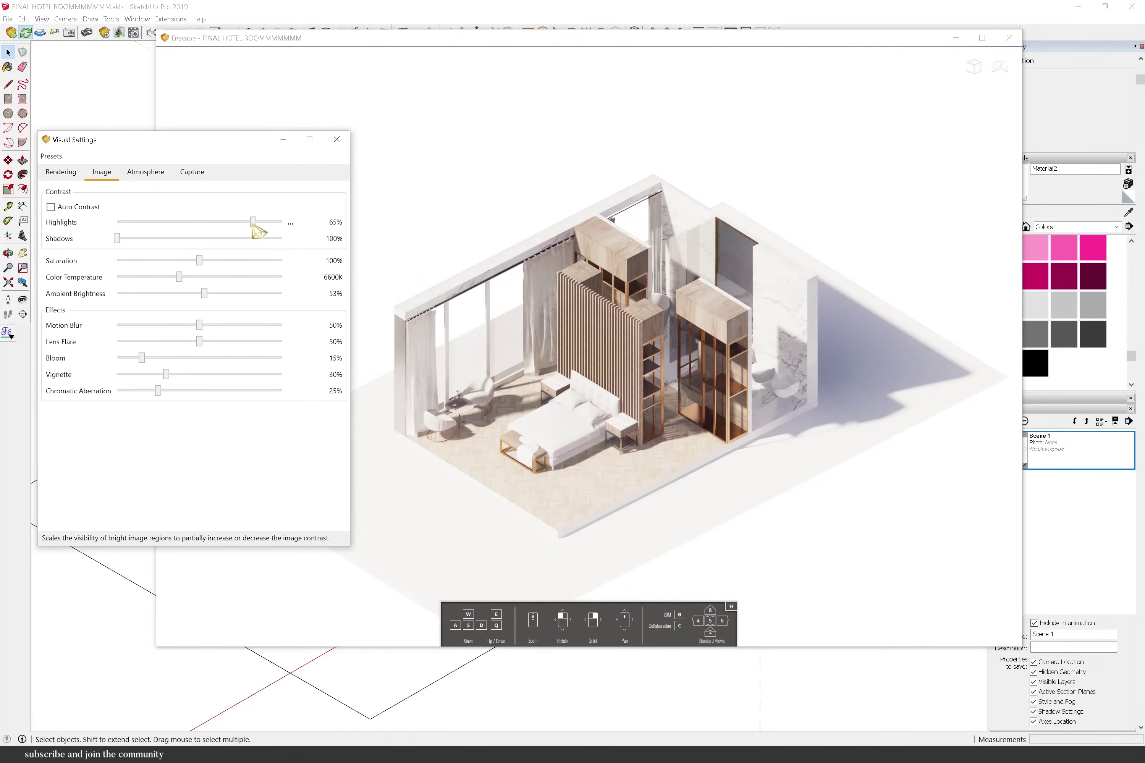
mouse_move(256, 223)
left_mouse_down()
mouse_move(168, 224)
mouse_move(124, 207)
left_mouse_up()
left_click(72, 173)
Review the capture, atmosphere and contrast panels of Enscape's Visual Settings, moving the window aside.
left_click(389, 729)
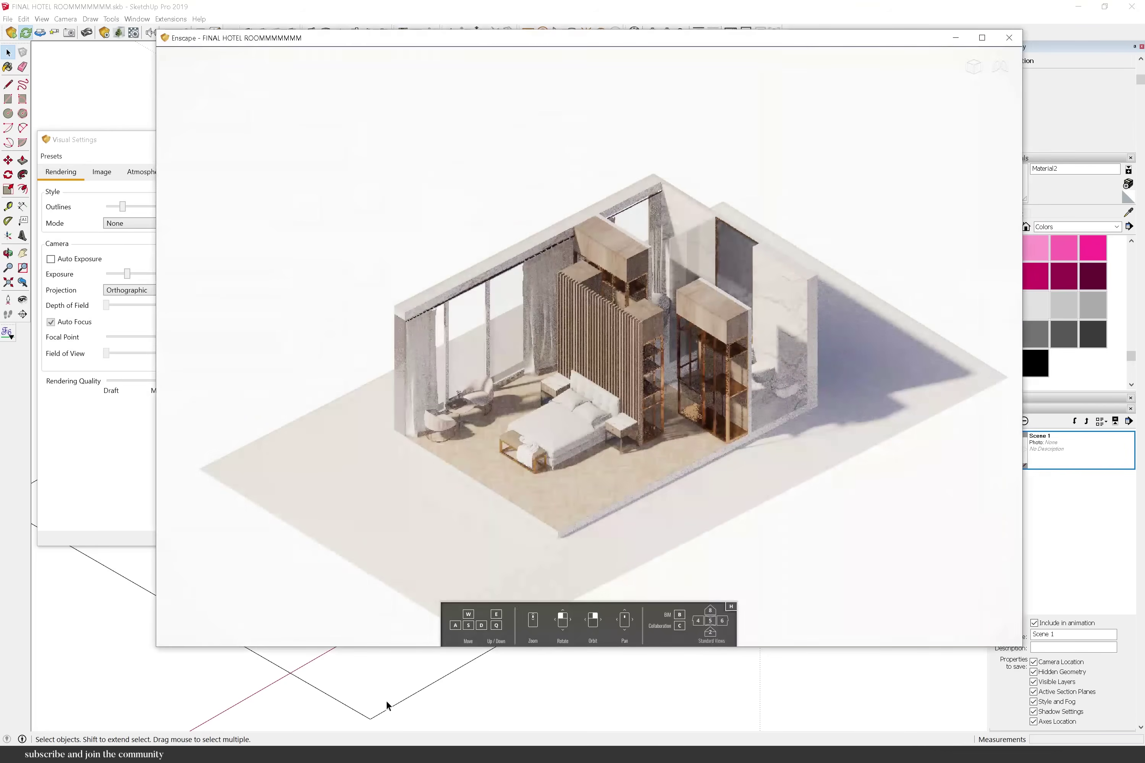
left_click(131, 276)
left_click(192, 172)
left_click(165, 179)
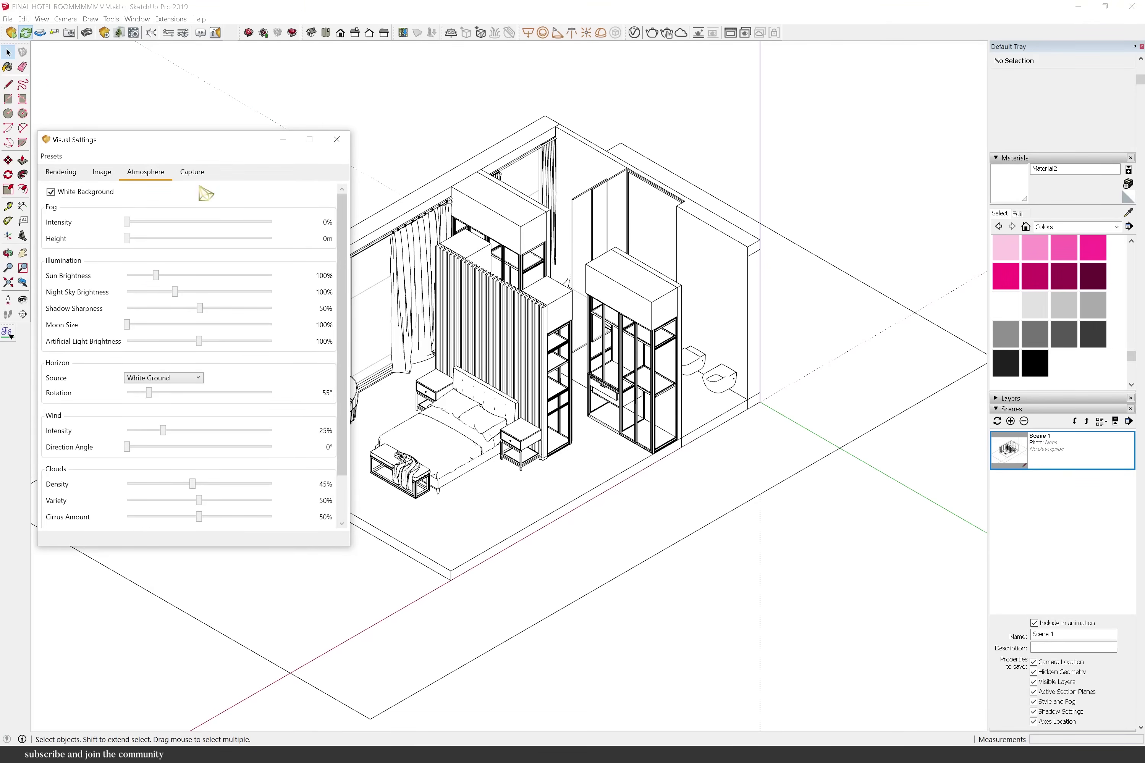
left_click(102, 173)
left_click(357, 754)
left_click(382, 711)
left_click(112, 350)
left_click_drag(126, 141, 200, 114)
Take an Enscape screenshot via Extensions > Enscape and watch it render.
left_click(170, 18)
mouse_move(197, 103)
left_click(299, 179)
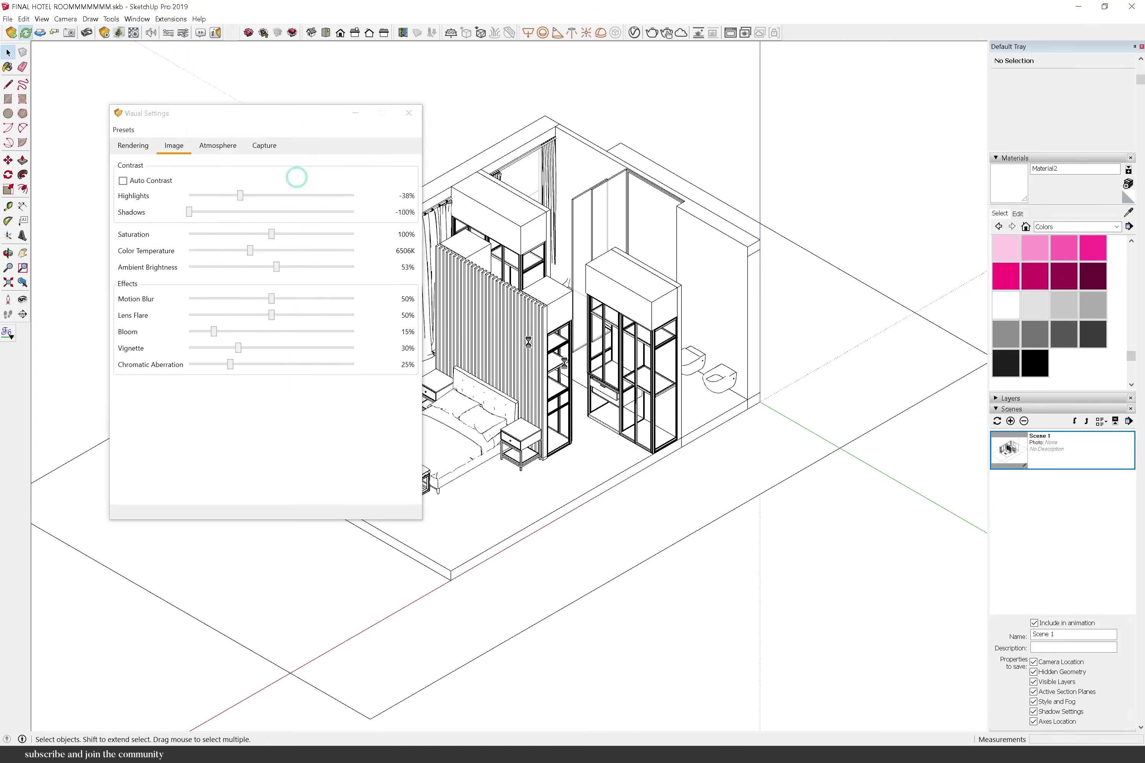
left_click(602, 386)
mouse_move(357, 754)
left_click(388, 712)
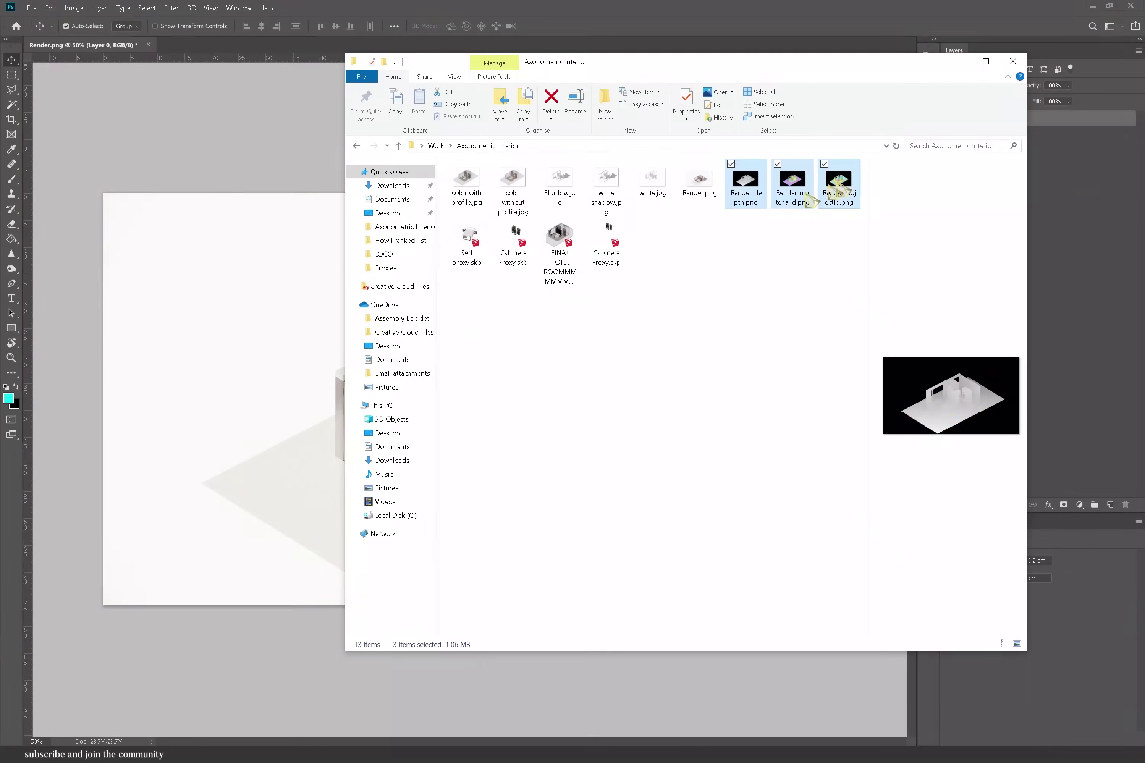
Place the depth, materialId and objectId render passes into Render.png, then hide materialId.
left_click_drag(836, 192, 276, 315)
left_click(438, 26)
left_click(438, 26)
left_click(437, 26)
left_click(949, 119)
left_click(949, 135)
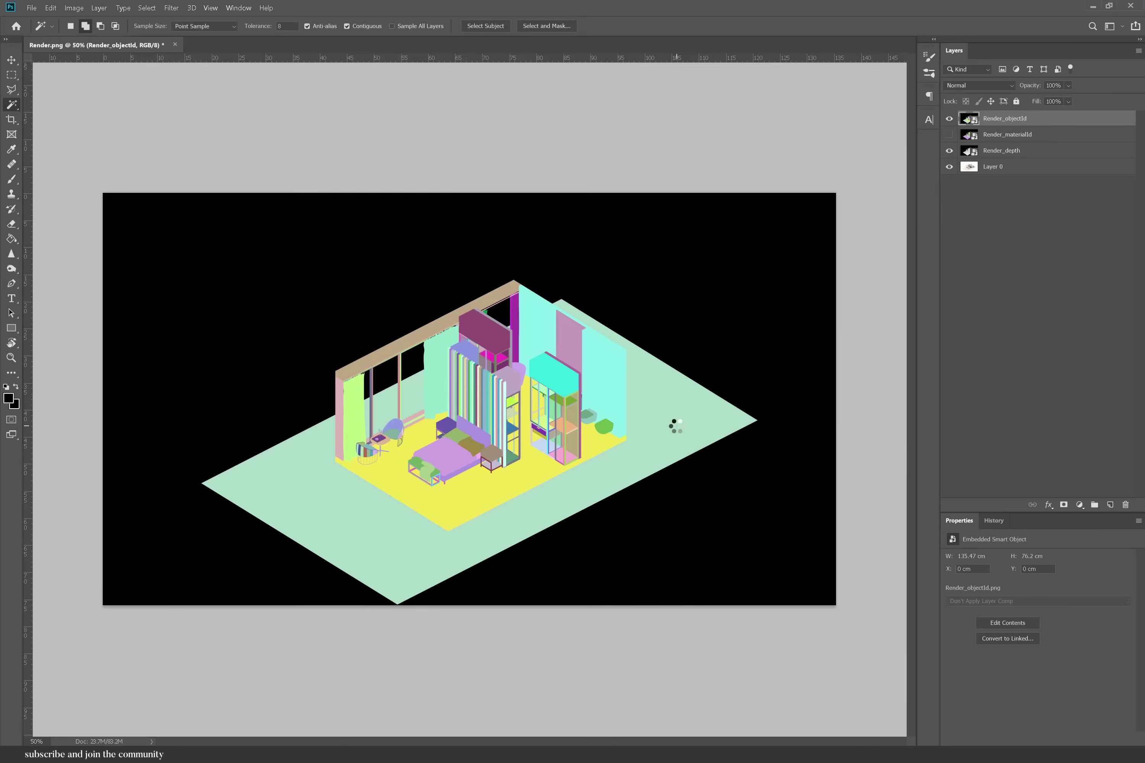
On the objectId pass, select the green ground, black background and three window openings.
left_click(682, 429)
left_click(725, 312)
left_click(503, 314)
left_click(408, 363)
left_click(385, 376)
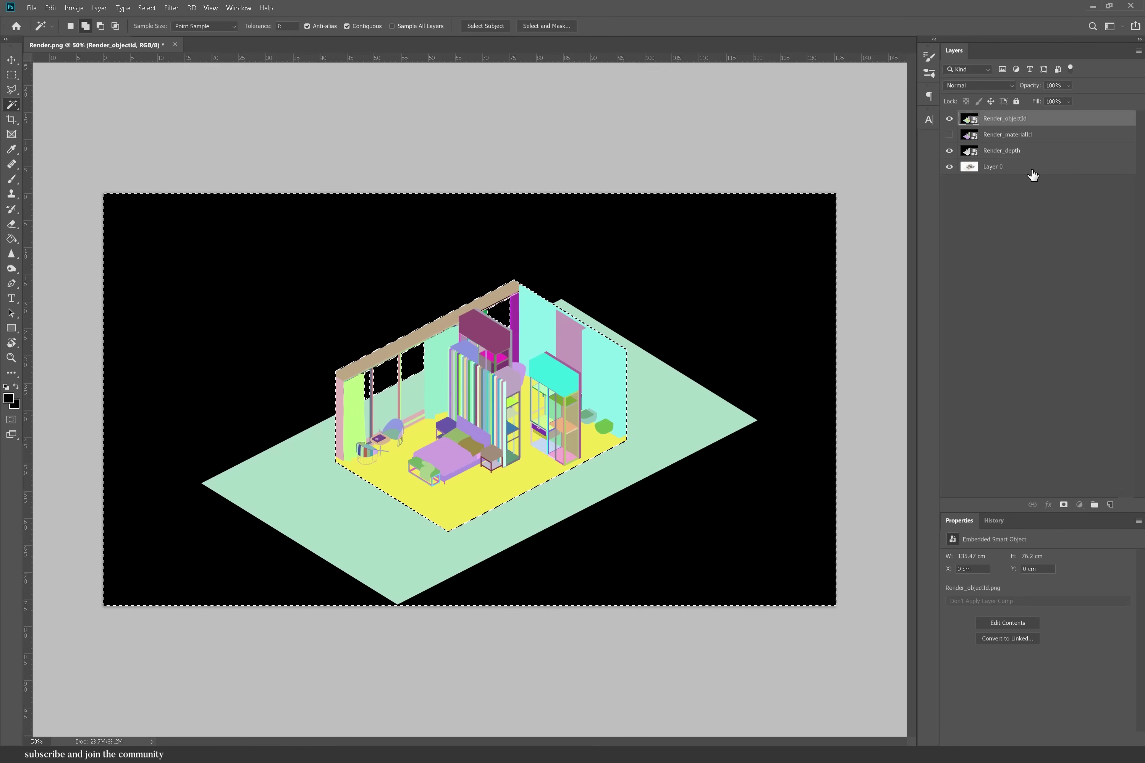
Invert to the room, mask Layer 0, add an empty layer below and hide objectId.
left_click(1031, 168)
key("ctrl+shift+i")
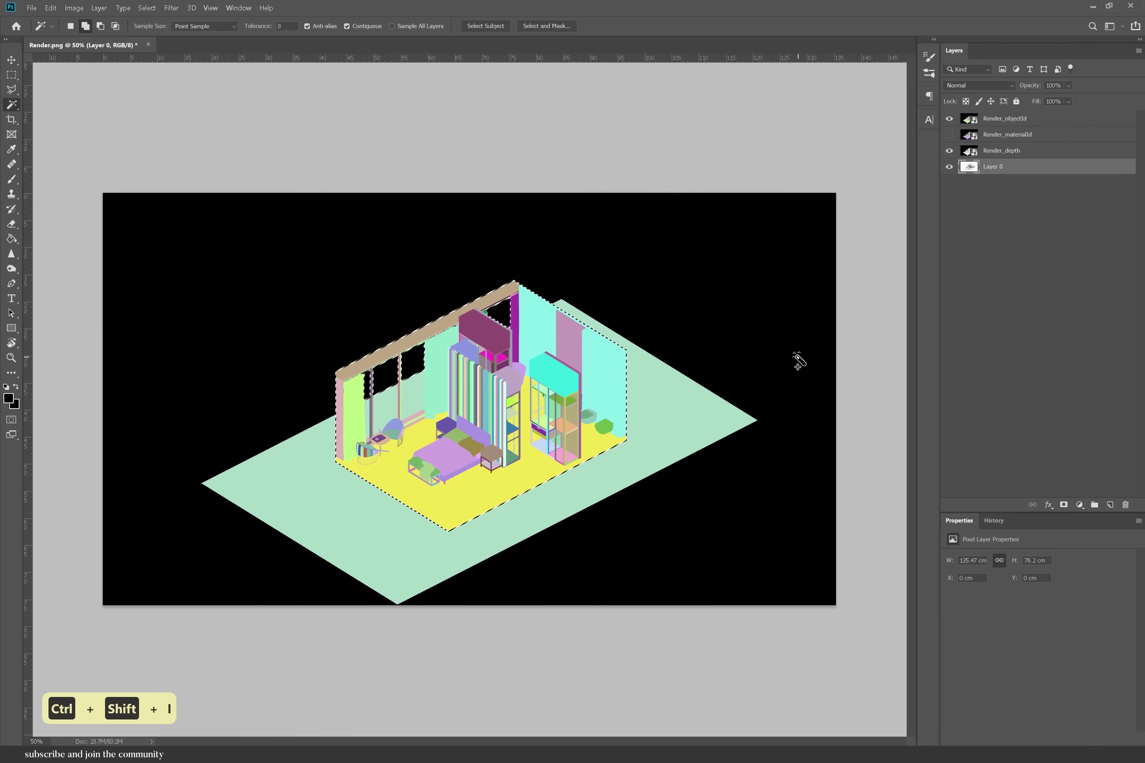
left_click(1063, 505)
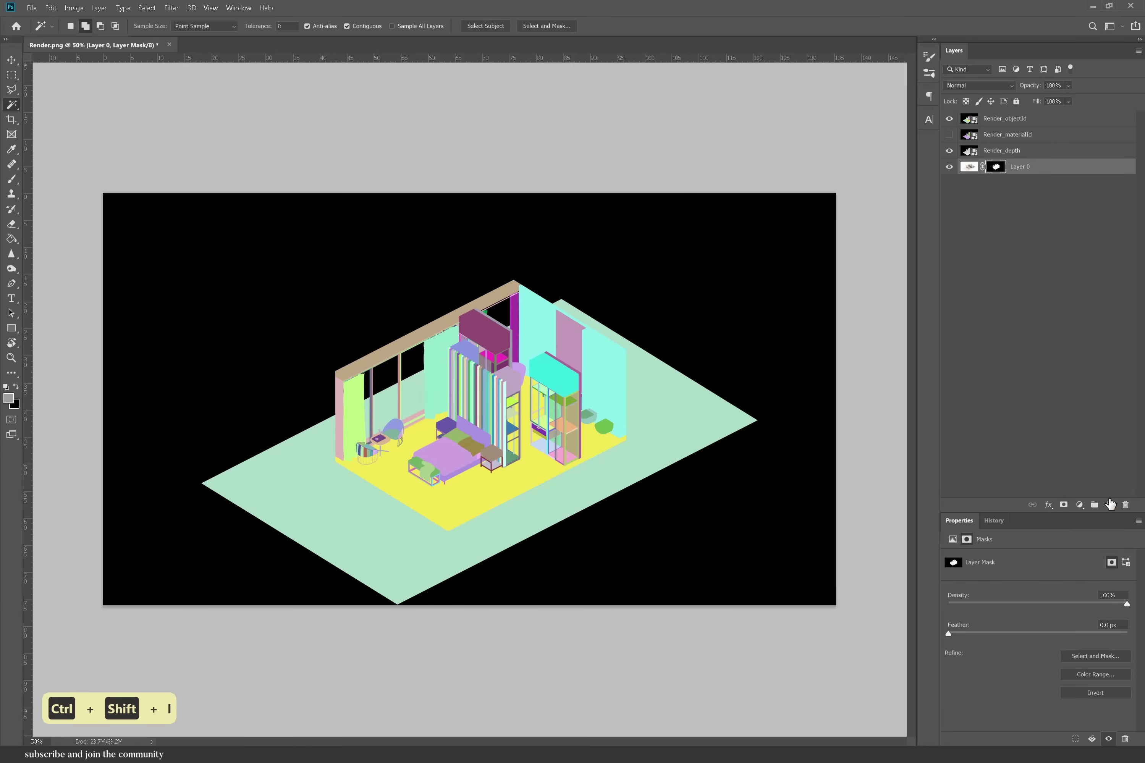
left_click(1110, 505, "ctrl")
left_click(949, 119)
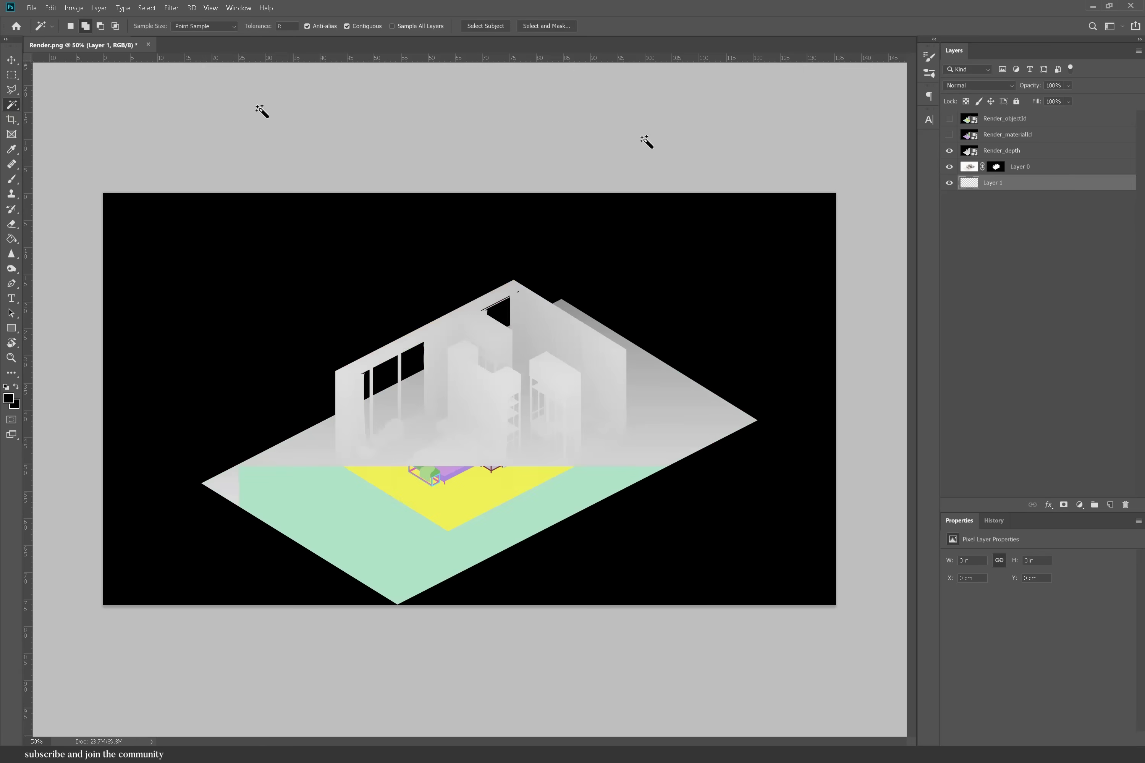
Hide the depth pass and disable Layer 0's mask to reveal the cast shadow.
left_click(13, 241)
left_click(949, 150)
right_click(996, 167)
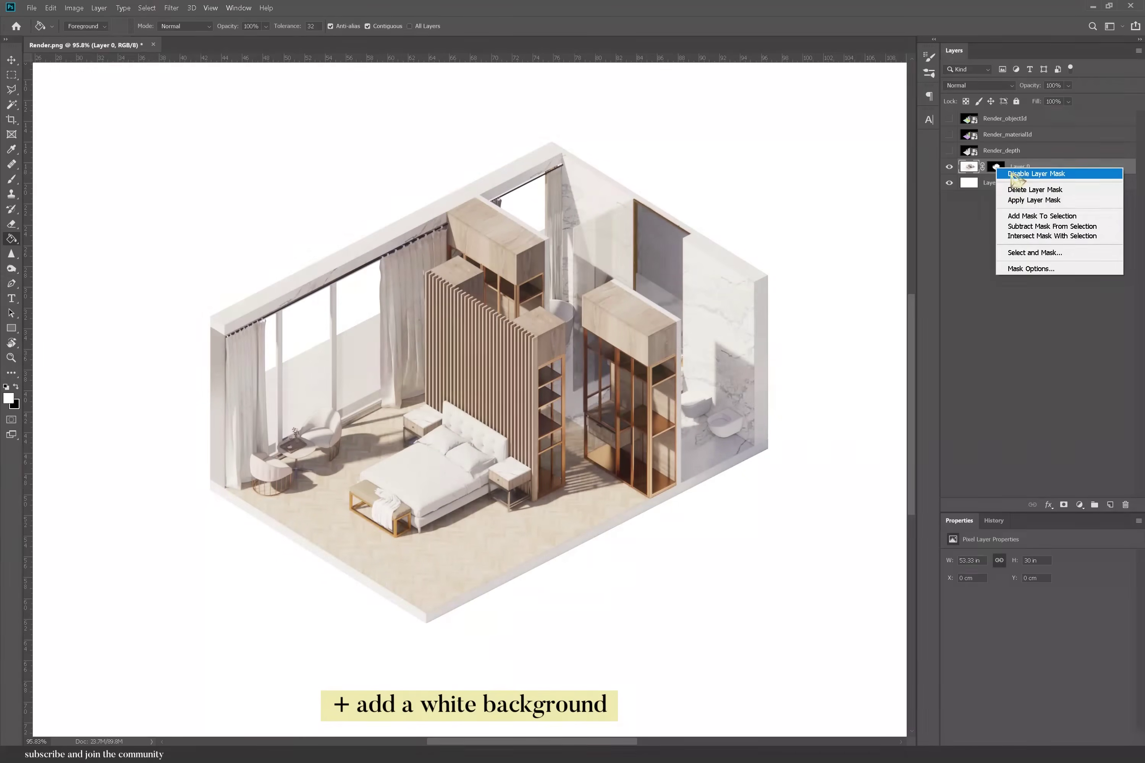
left_click(1034, 173)
Draw a polygonal lasso outline around the room's shadow area.
scroll(843, 441, "up", 5)
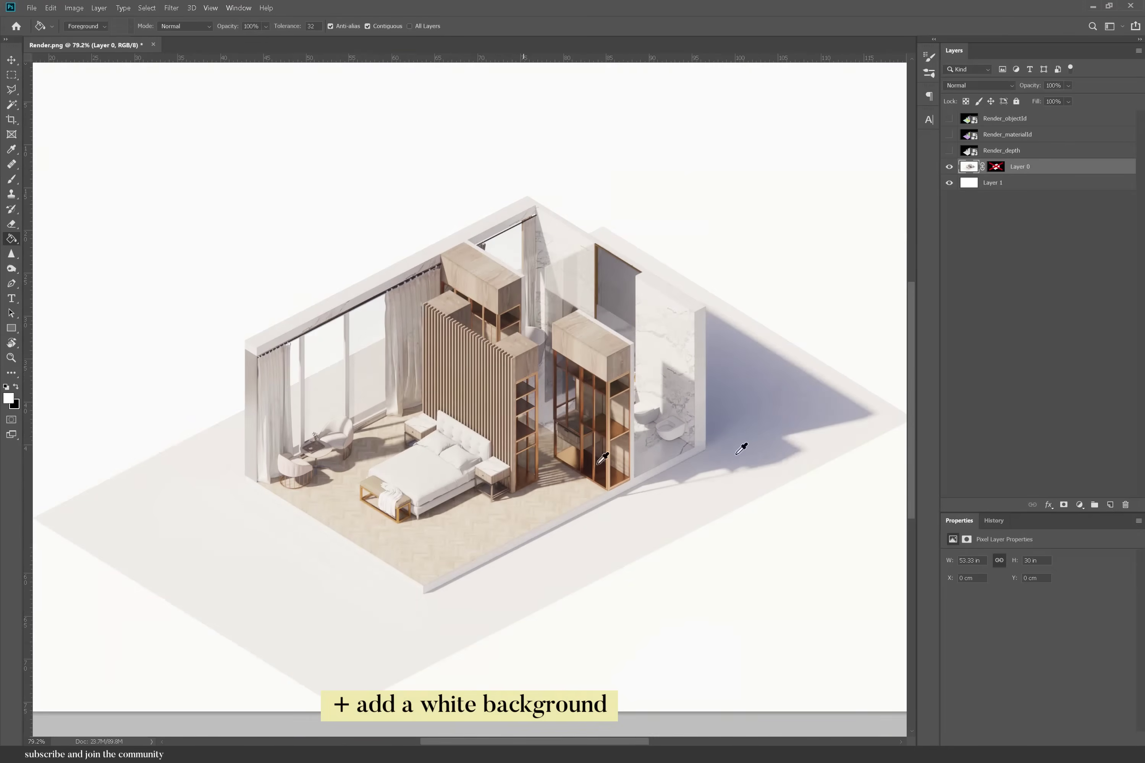
key("v")
key("l")
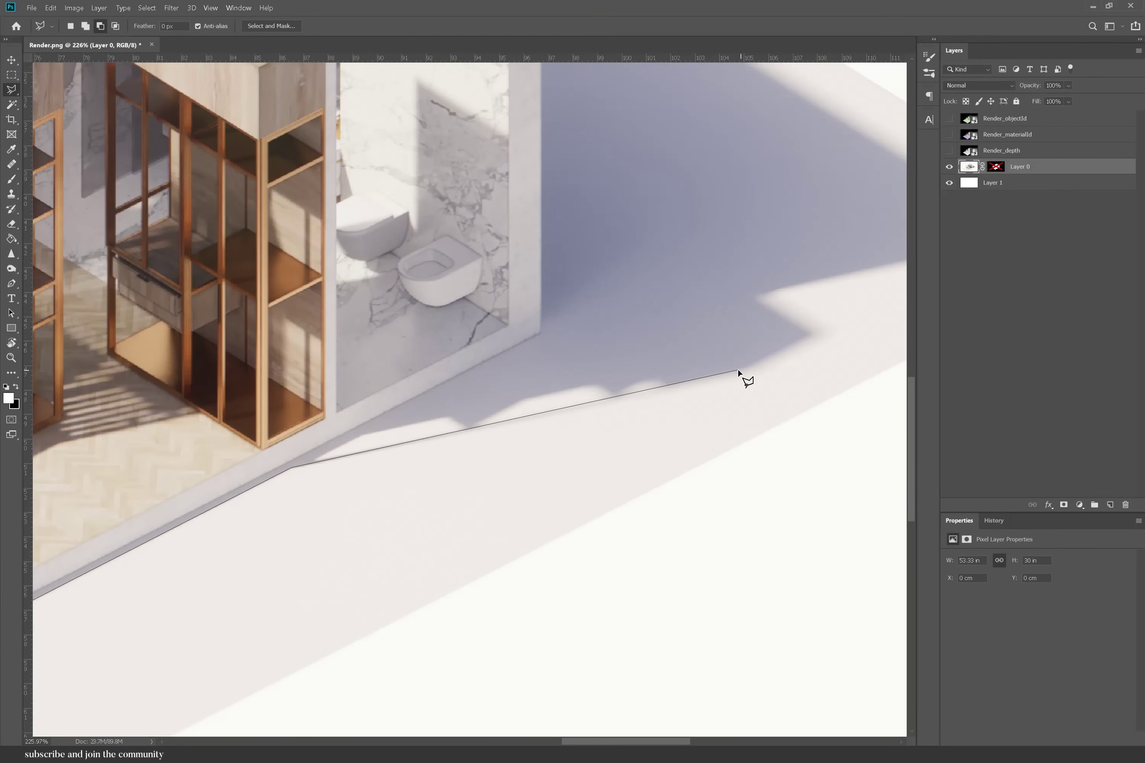
left_click(754, 297)
left_click(812, 236)
left_click(340, 133)
left_click(340, 530)
left_click(83, 585)
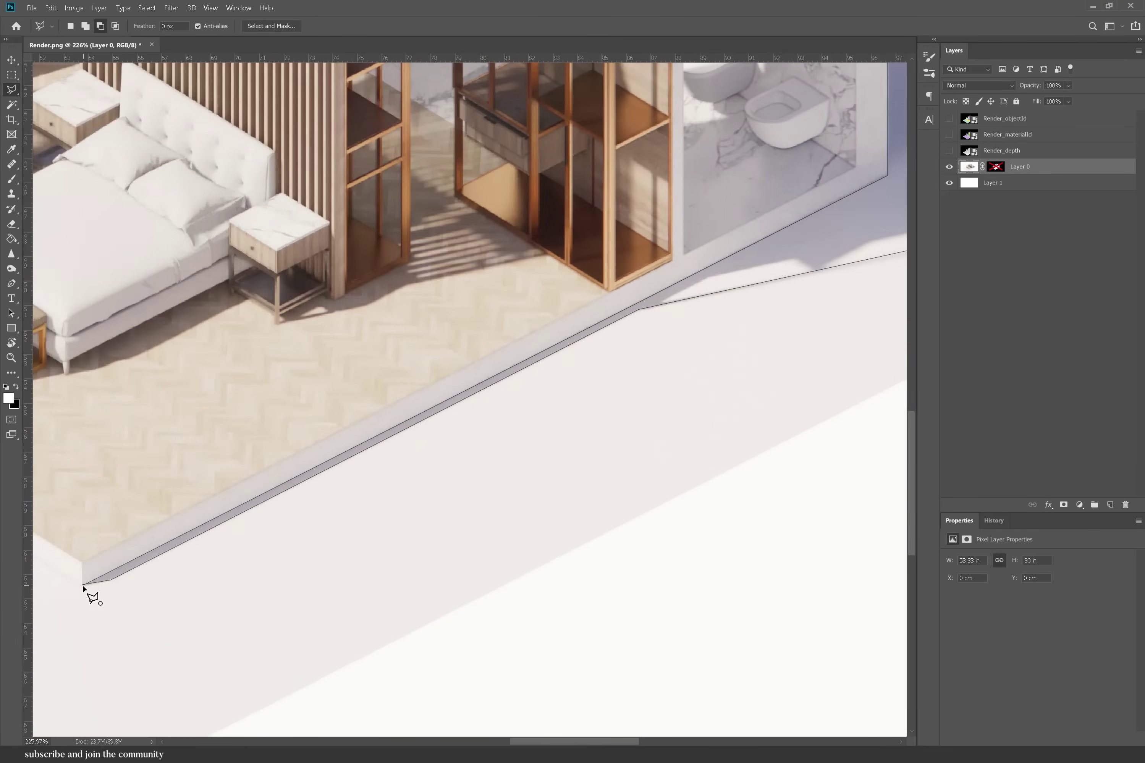
Trace the ragged shadow edge along the wall base and add it to the selection.
scroll(481, 410, "up", 5)
left_click(58, 536)
left_click(149, 491)
left_click(316, 451)
left_click(358, 475)
left_click(457, 421)
left_click(607, 388)
left_click(637, 411)
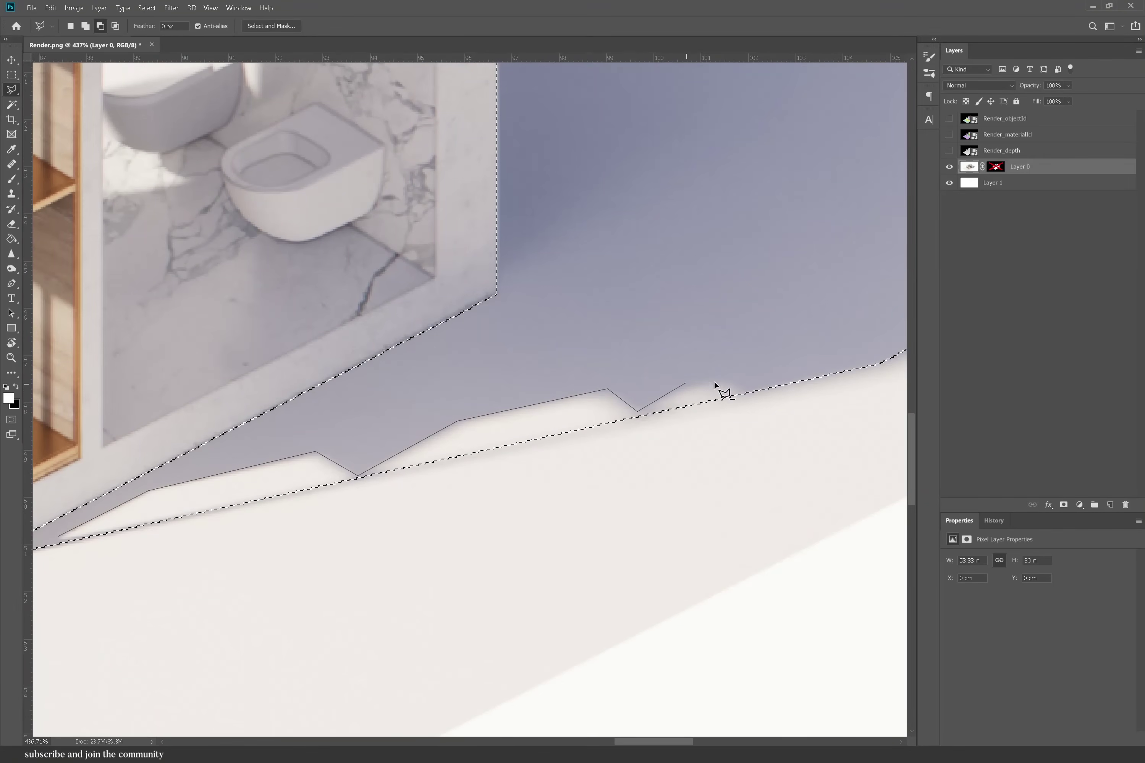
left_click(58, 537)
Re-enable Layer 0's mask, paint the shadow back in beside the room, and deselect.
scroll(539, 522, "down", 8)
left_click(12, 179)
left_click(995, 166)
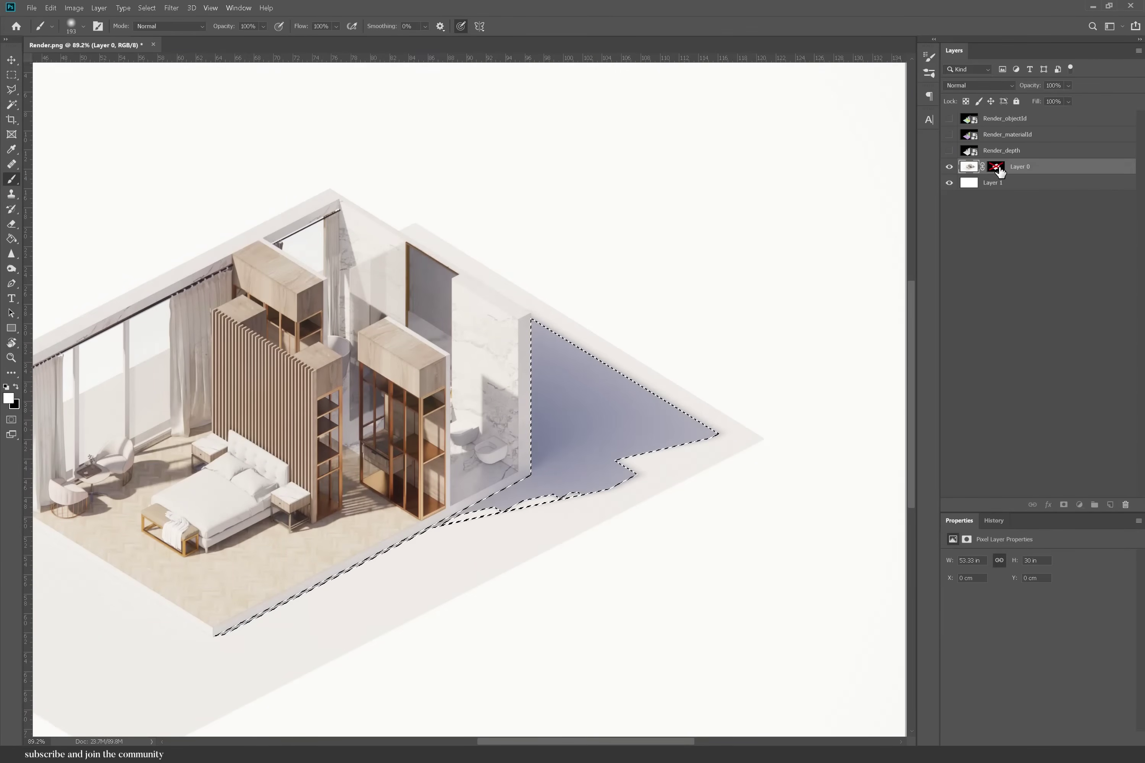
left_click(999, 169)
key("x")
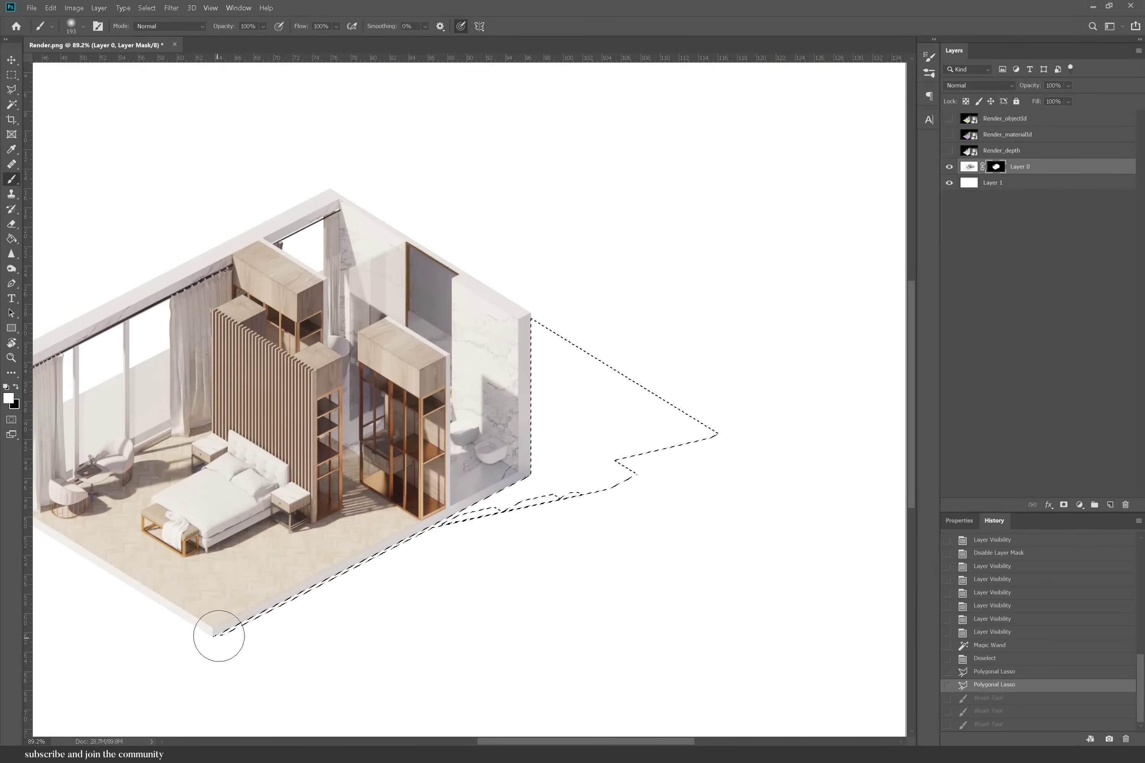
mouse_move(223, 633)
left_mouse_down()
mouse_move(459, 509)
mouse_move(584, 473)
mouse_move(578, 498)
mouse_move(515, 467)
mouse_move(677, 433)
mouse_move(507, 364)
mouse_move(590, 322)
mouse_move(728, 429)
left_mouse_up()
key("ctrl+d")
key("ctrl+d")
Review the shadow and bring up Layer 0's context menu in the Layers panel.
scroll(756, 444, "down", 2)
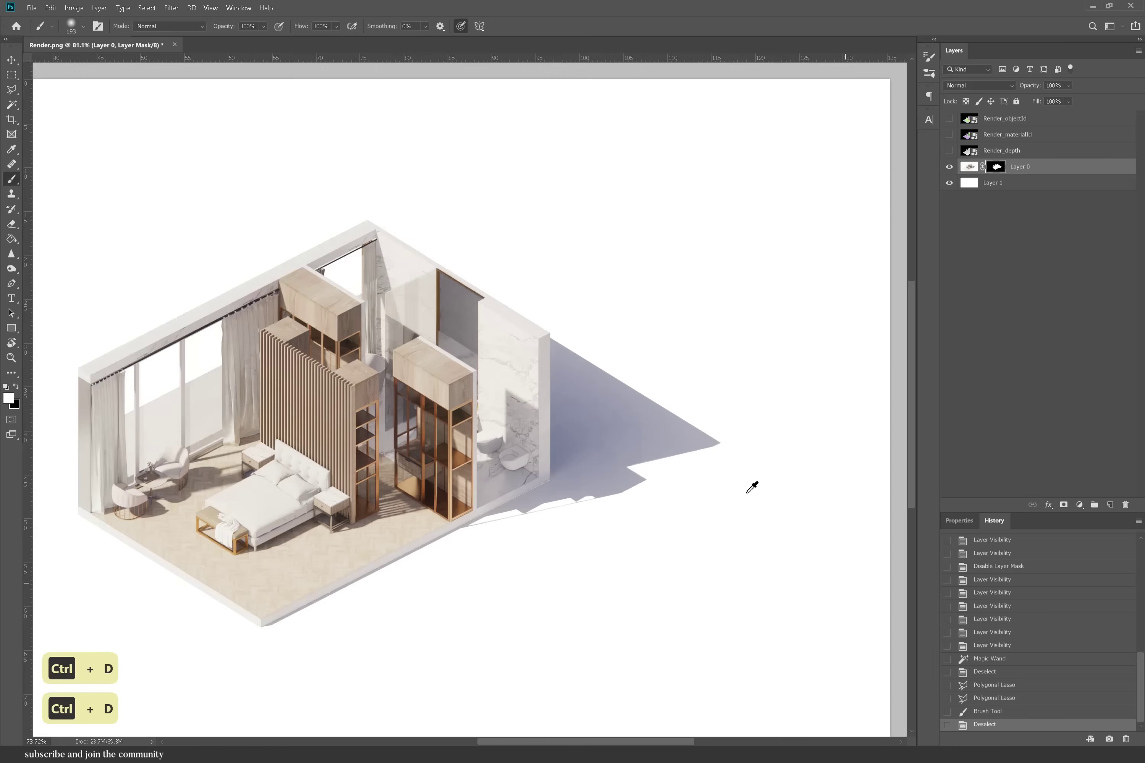
scroll(747, 493, "down", 3)
left_click_drag(589, 402, 703, 333)
scroll(703, 333, "up", 3)
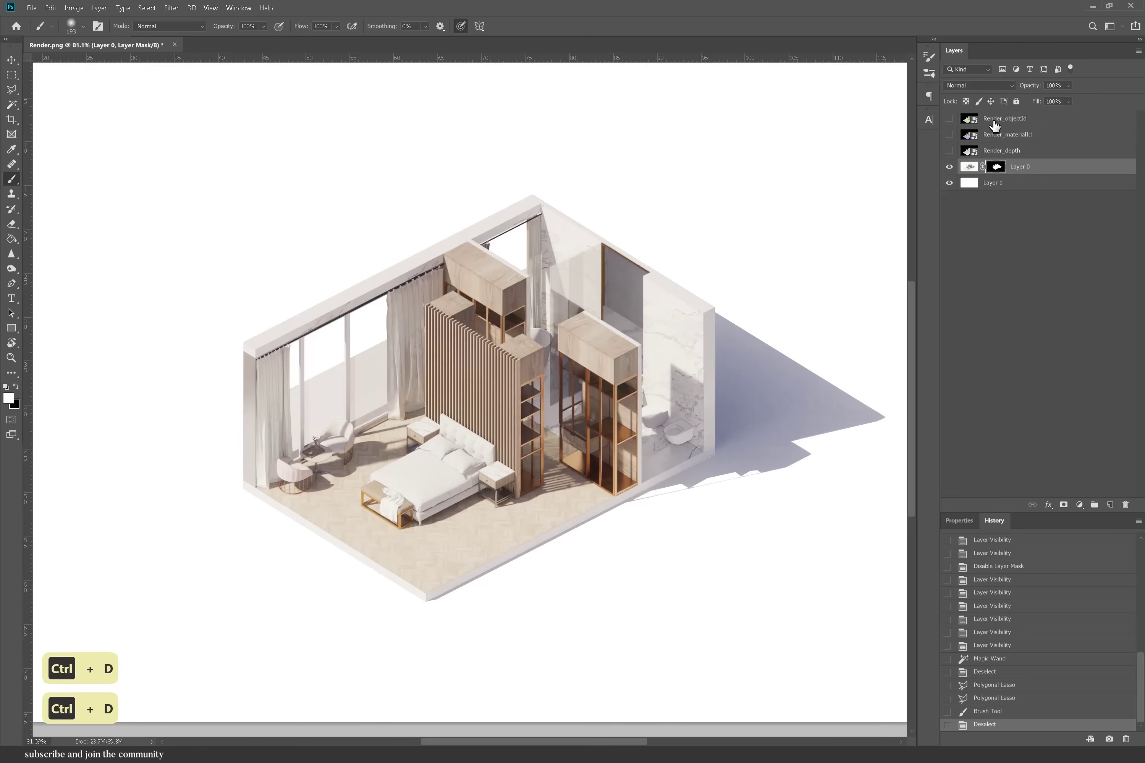
right_click(983, 167)
Convert Layer 0 to a smart object and apply the Camera Raw Filter to it.
left_click(1027, 322)
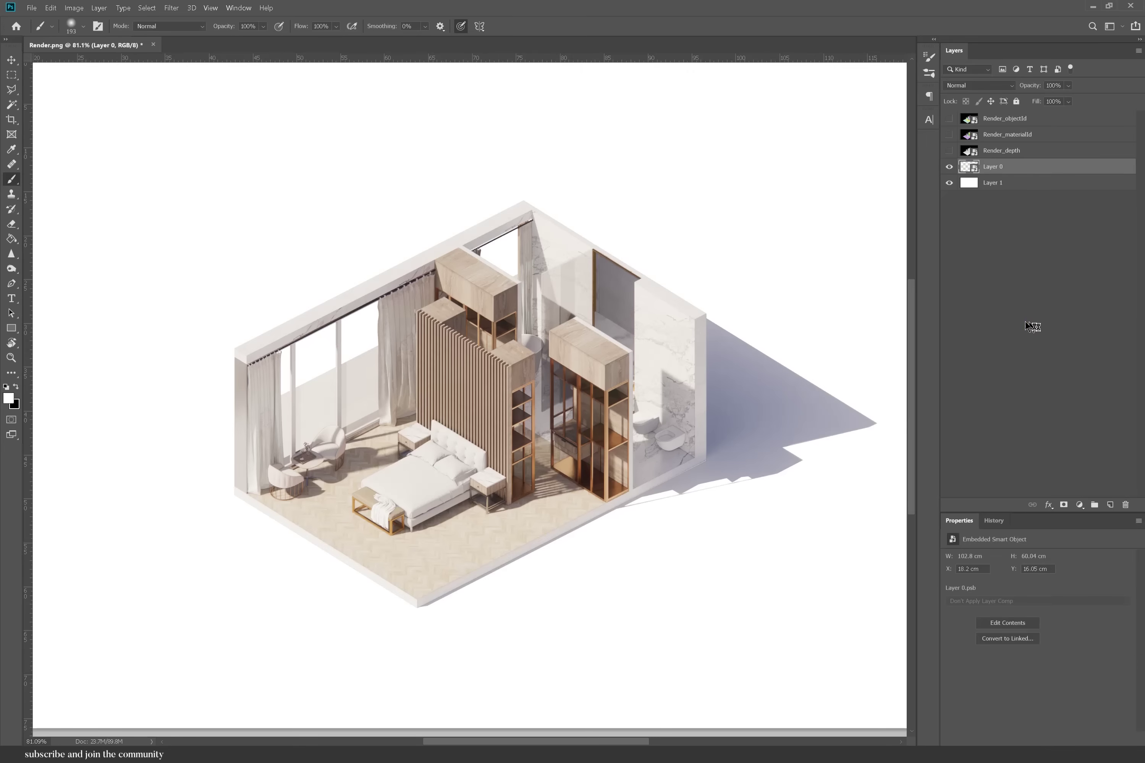
left_click(172, 8)
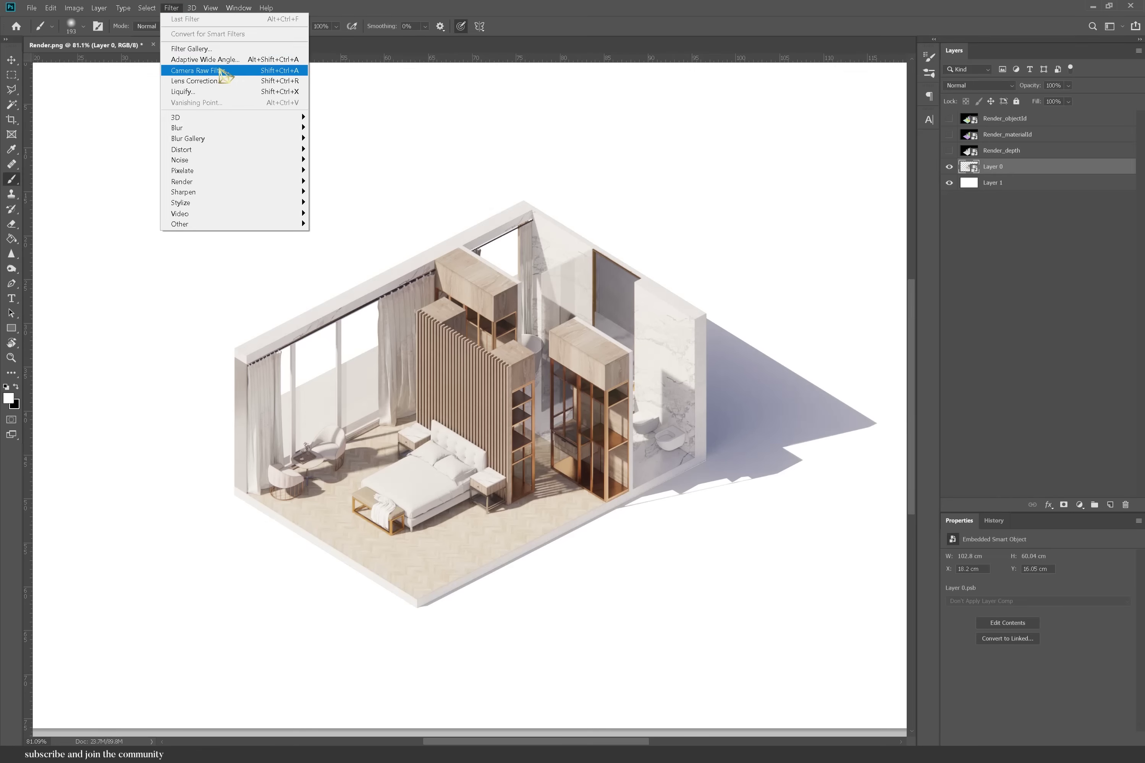
left_click(217, 72)
Set Exposure +0.50, Contrast -8, Highlights +5, Shadows +84, Clarity +38, Dehaze +17, Vibrance +20, Saturation -25.
scroll(484, 459, "down", 1)
scroll(887, 493, "down", 3)
left_click_drag(883, 424, 899, 425)
mouse_move(882, 448)
left_mouse_down()
mouse_move(828, 448)
mouse_move(861, 448)
left_mouse_up()
left_click_drag(895, 424, 894, 442)
scroll(897, 442, "down", 1)
mouse_move(883, 466)
left_mouse_down()
mouse_move(834, 467)
mouse_move(959, 467)
mouse_move(887, 479)
left_mouse_up()
scroll(893, 448, "up", 1)
left_click_drag(861, 454, 874, 455)
scroll(887, 493, "down", 1)
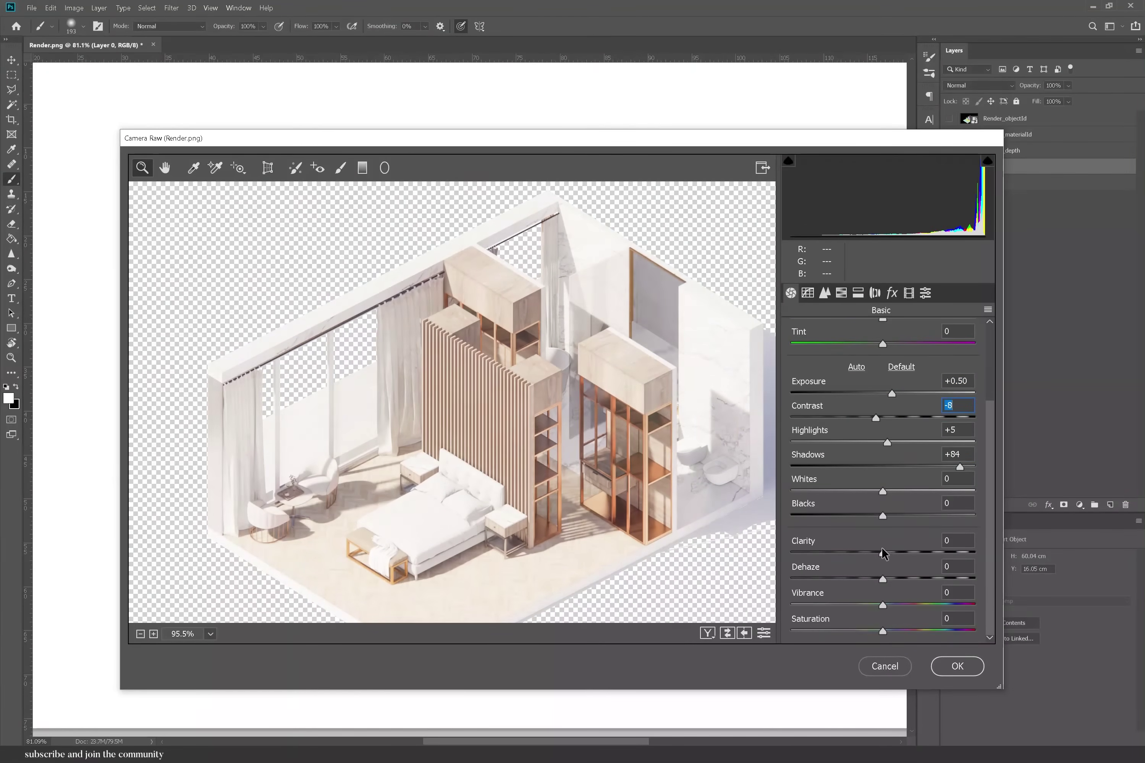
left_click_drag(882, 553, 897, 578)
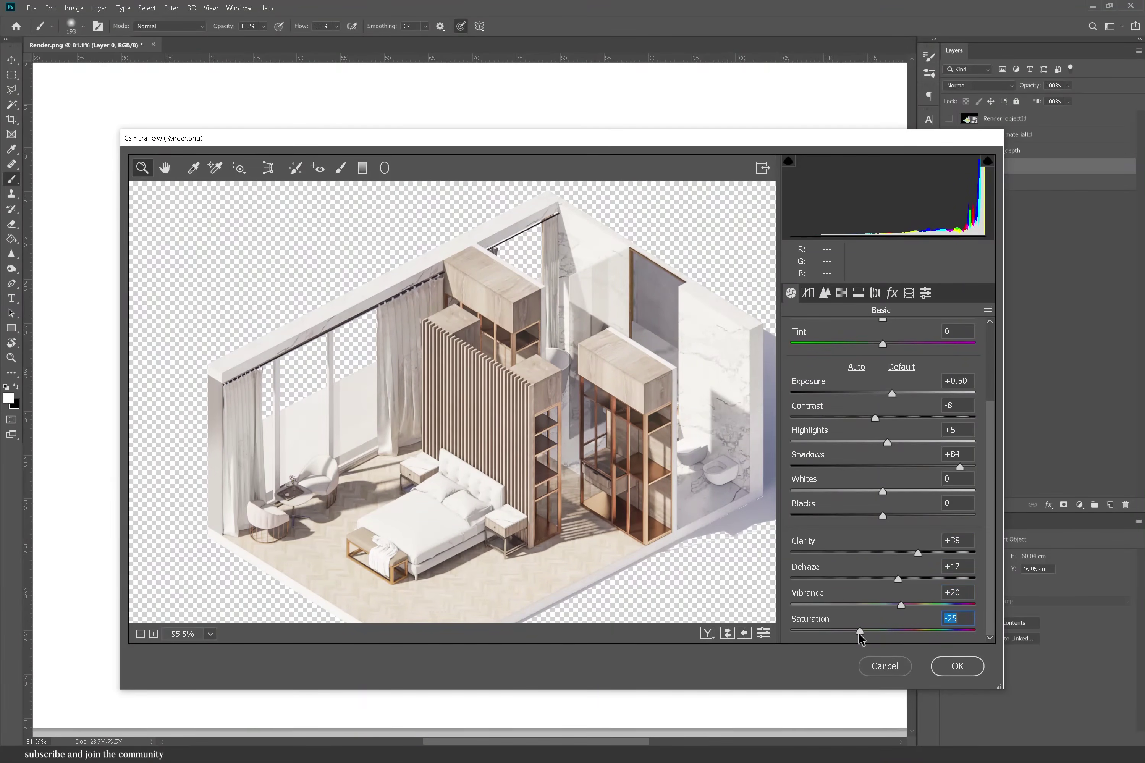
Apply the Camera Raw adjustments and set up a thin black brush on a new outline layer.
key("Return")
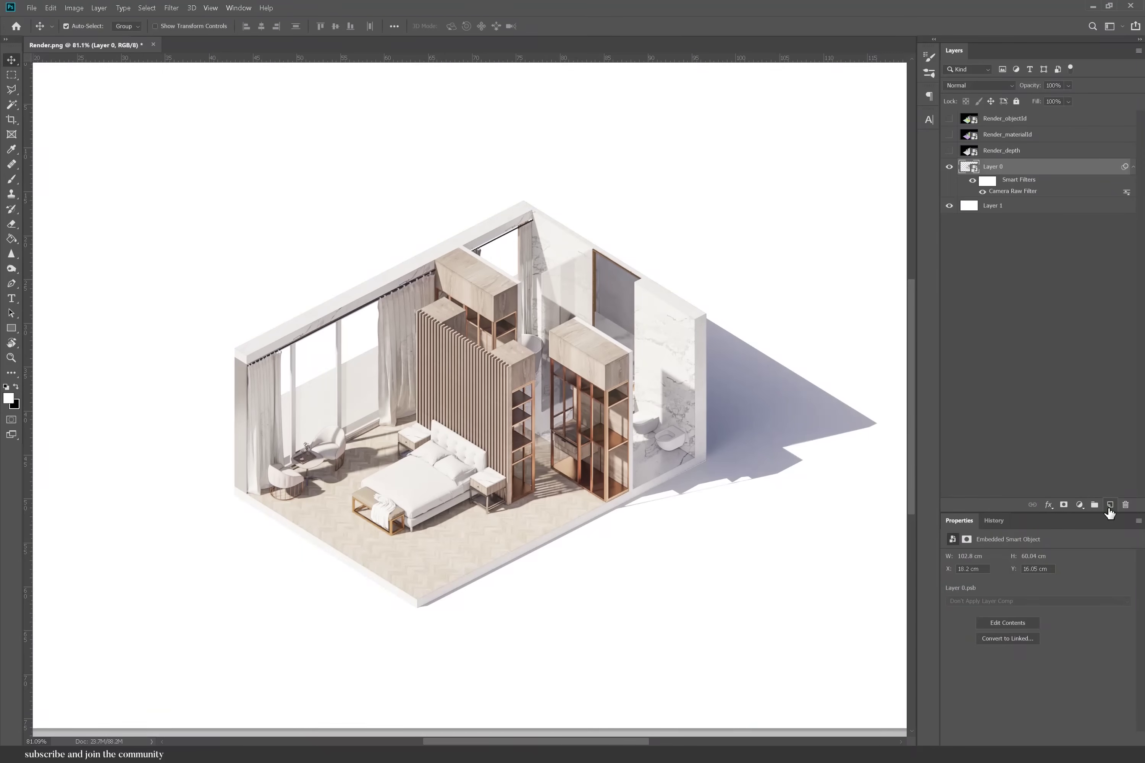
left_click(1110, 506)
left_click(12, 179)
key("x")
key("bracketleft")
key("bracketleft")
key("bracketleft")
key("bracketleft")
key("bracketleft")
key("bracketleft")
key("bracketleft")
key("bracketleft")
key("bracketleft")
key("bracketleft")
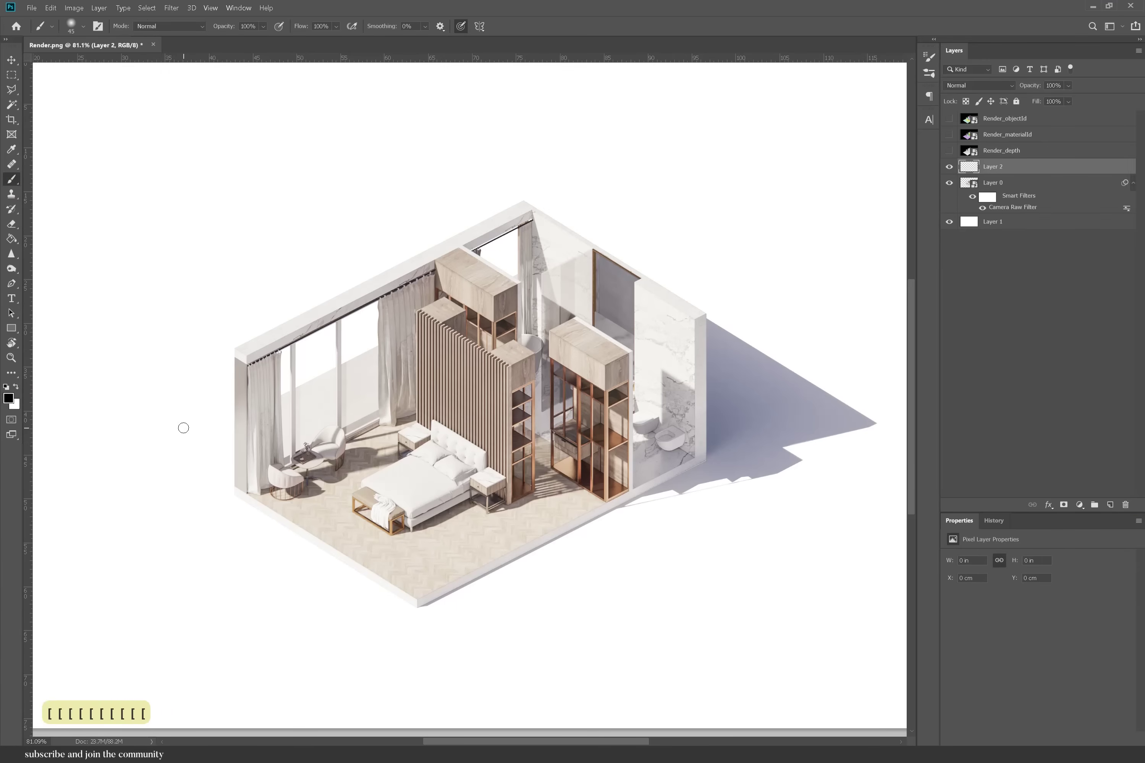
key("bracketleft")
key("bracketleft")
key("bracketleft")
key("bracketleft")
key("bracketleft")
key("bracketleft")
key("bracketleft")
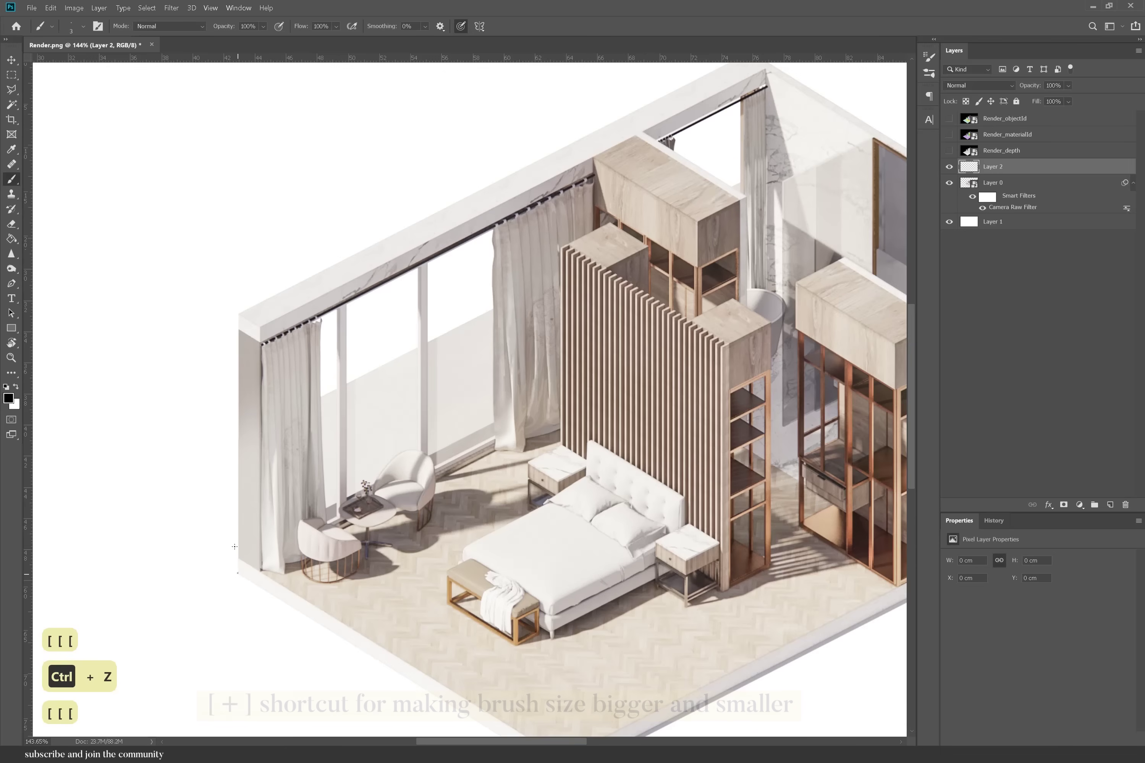
key("ctrl+z")
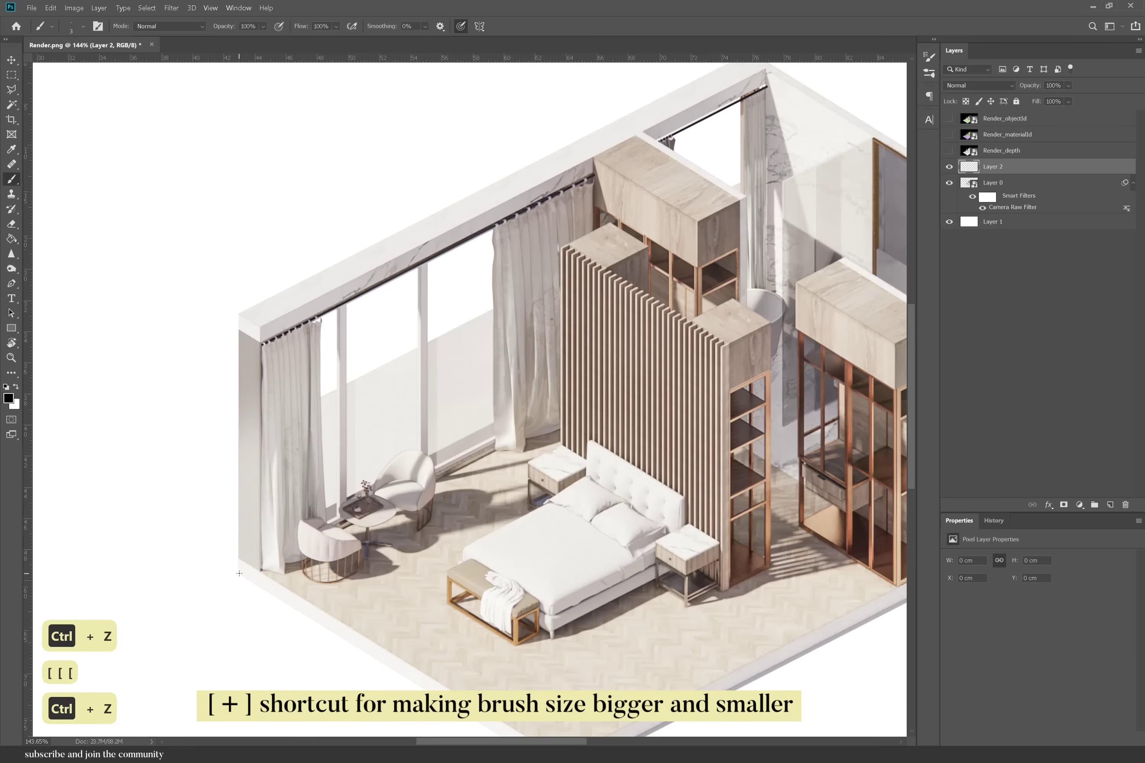
Draw thin black lines along the left wall edge, the wall top and the right wall's top.
left_click_drag(239, 572, 240, 315)
scroll(266, 314, "down", 3)
scroll(616, 127, "up", 7)
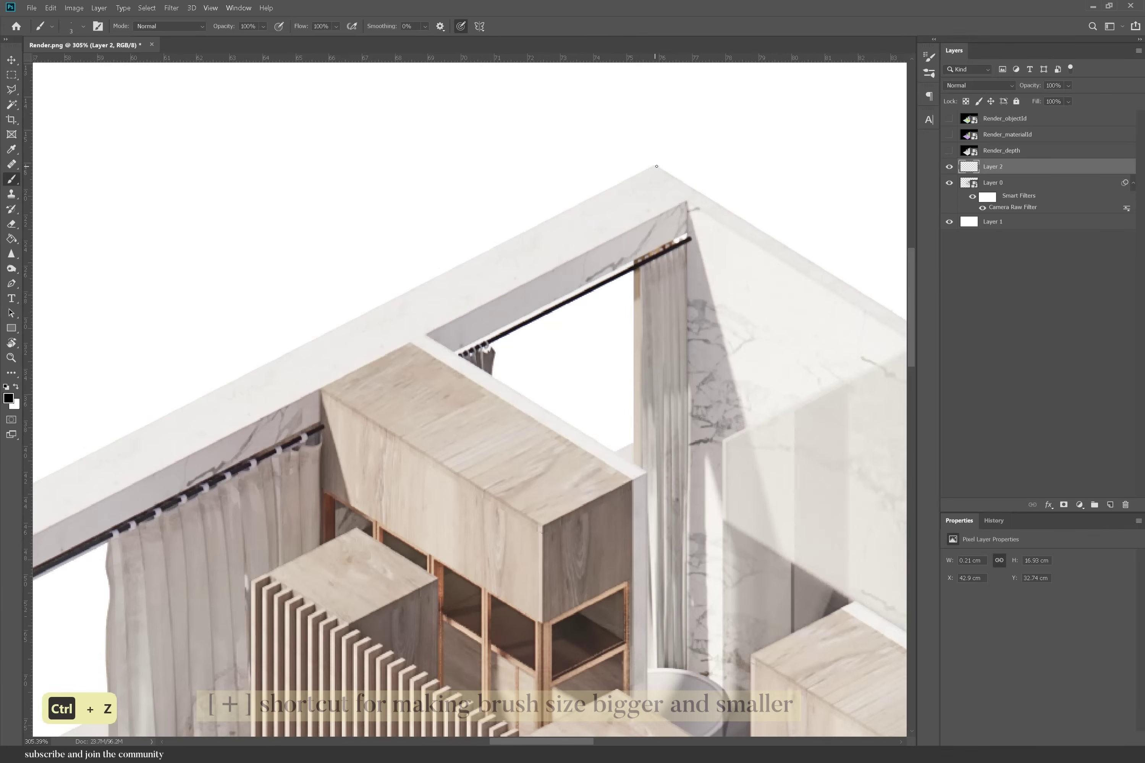
left_click(657, 167, "shift")
scroll(446, 184, "down", 4)
scroll(445, 185, "down", 5)
scroll(771, 341, "up", 8)
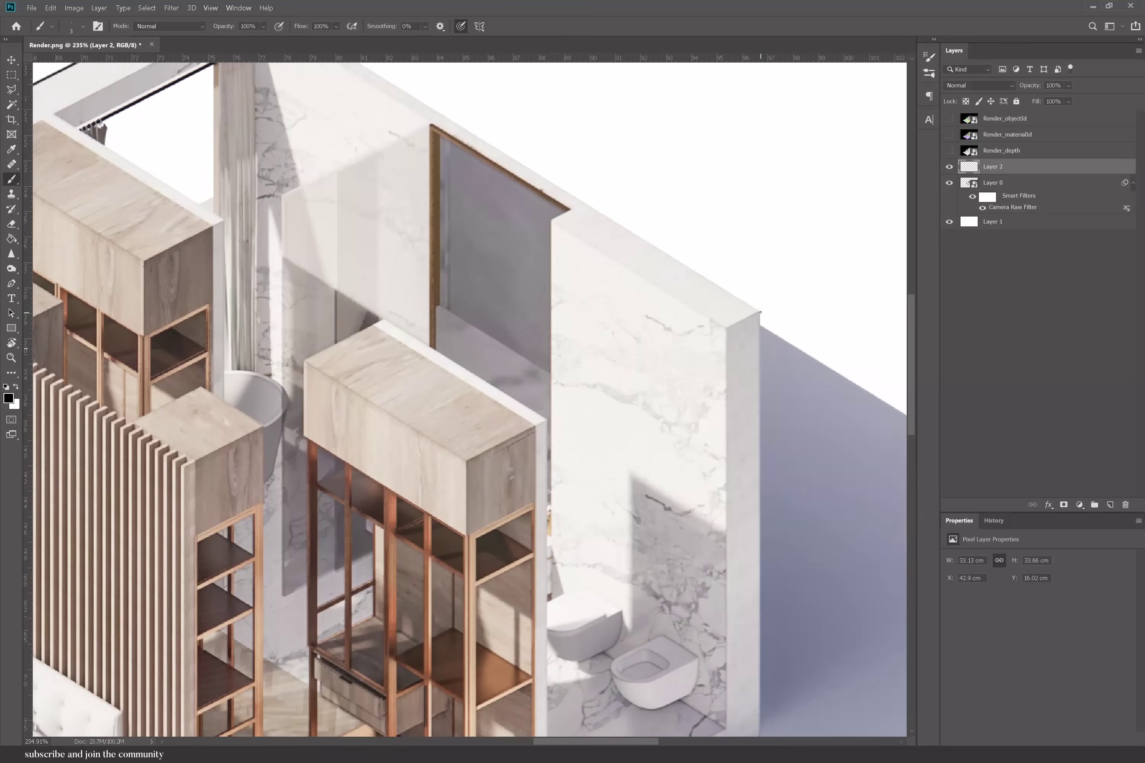
left_click(760, 311, "shift")
Outline the right wall's front edge and the floor's front-right and front-left edges.
scroll(771, 236, "down", 1)
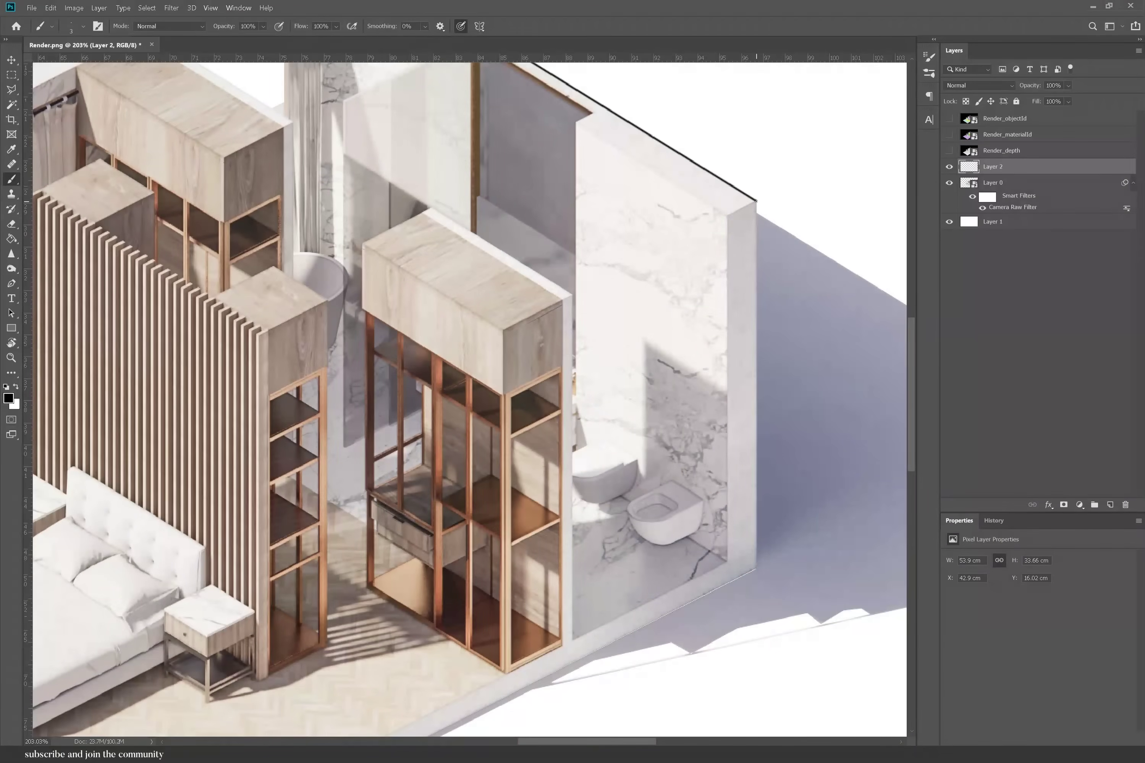
left_click(756, 552, "shift")
scroll(460, 580, "down", 3)
scroll(453, 572, "up", 2)
left_click(445, 568, "shift")
scroll(442, 640, "down", 4)
scroll(244, 452, "up", 3)
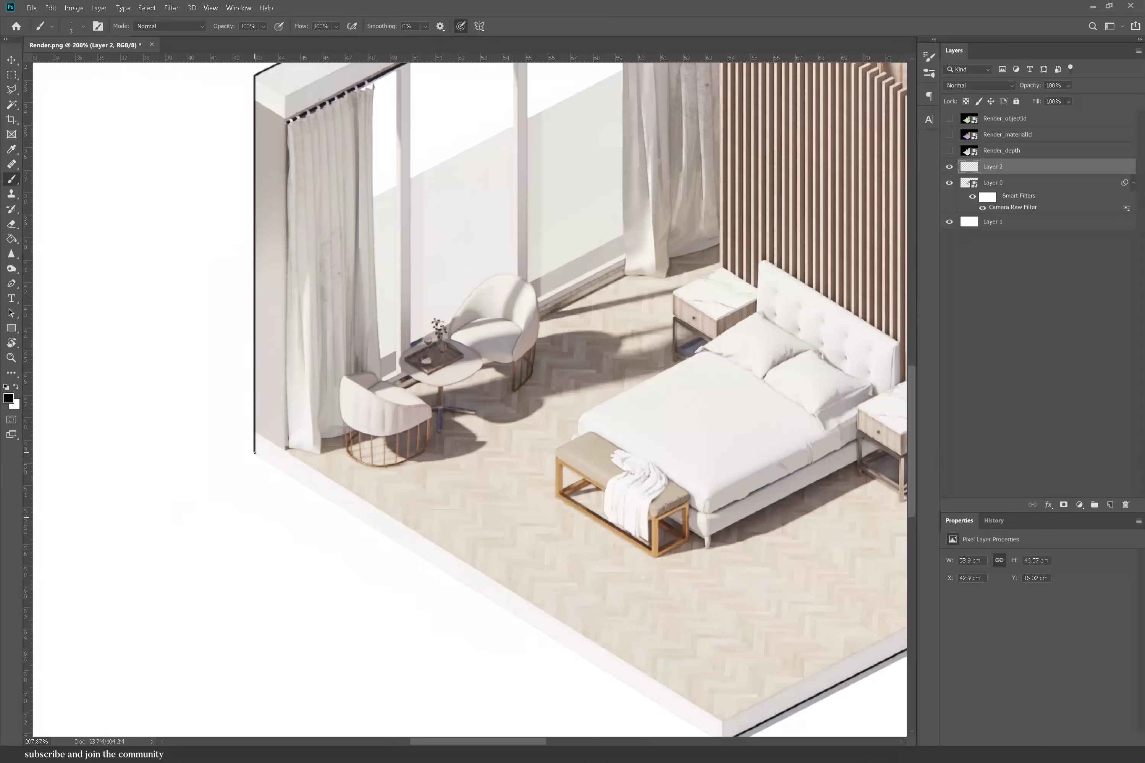
left_click(252, 452, "shift")
scroll(258, 508, "down", 4)
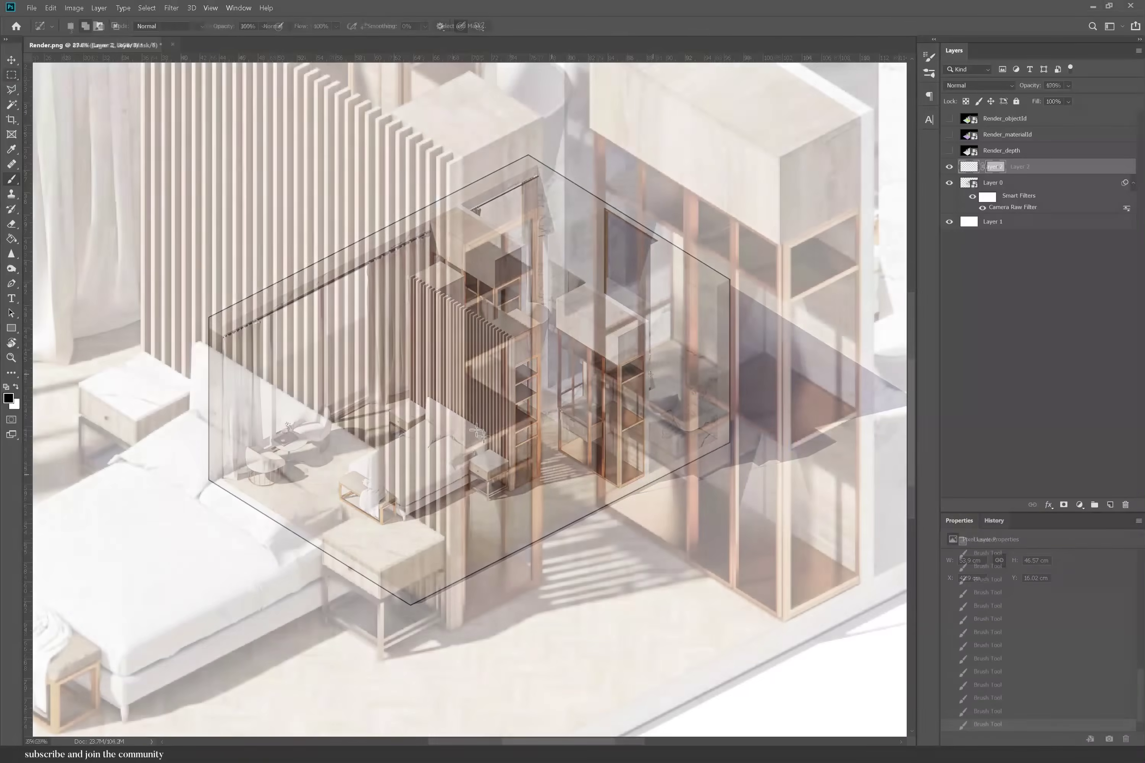
Copy the shelf's light cone higher up and squash the copy to about 38% height.
left_click_drag(462, 414, 519, 618)
left_click(969, 166)
key("v")
left_click_drag(491, 499, 492, 325)
key("ctrl+z")
key("ctrl+t")
left_click_drag(486, 401, 489, 452)
left_click(549, 25)
Stretch the triangular light cone, deselect, and fade parts of the cabinet light cones.
key("ctrl+t")
left_click(549, 26)
key("ctrl+d")
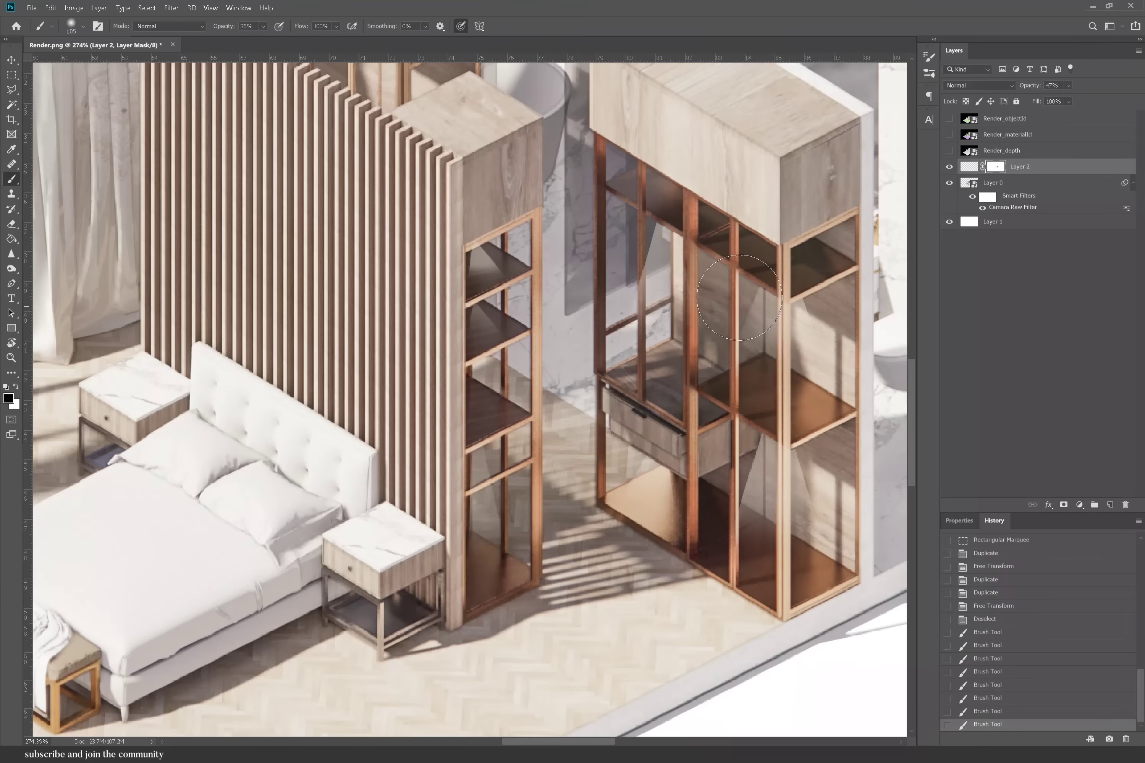
left_click(740, 297)
left_click(757, 291)
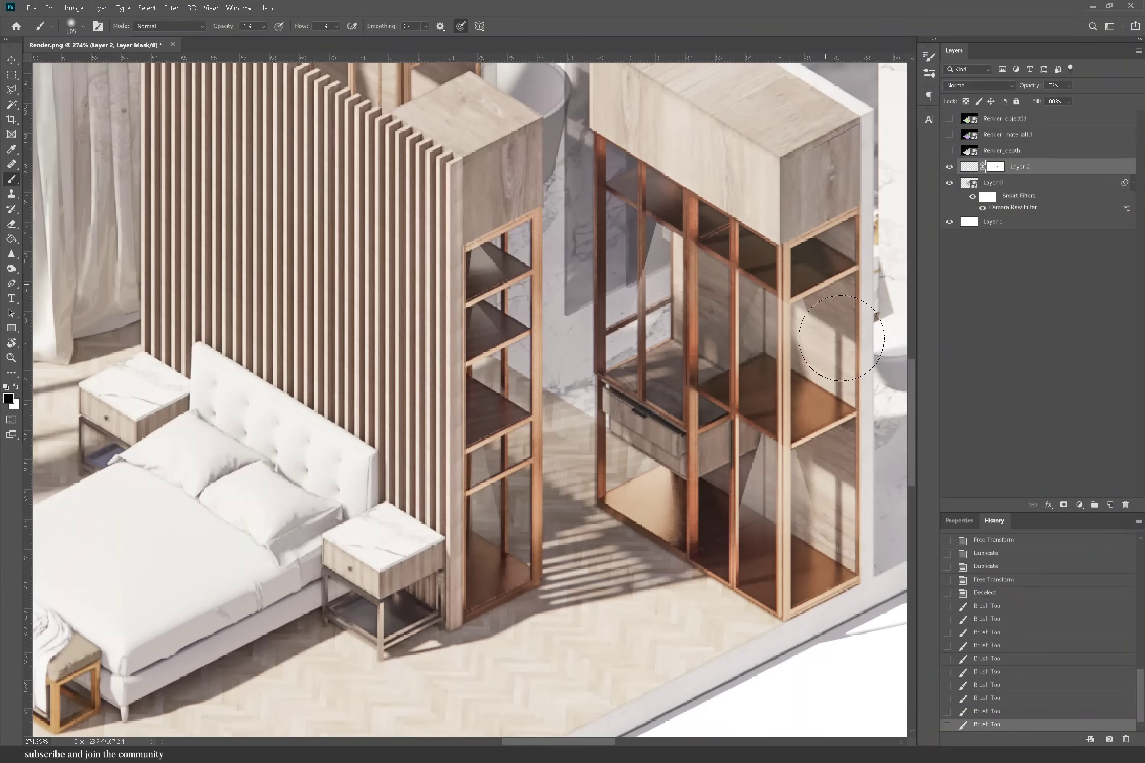
left_click(818, 346)
left_click(829, 454)
left_click(811, 518)
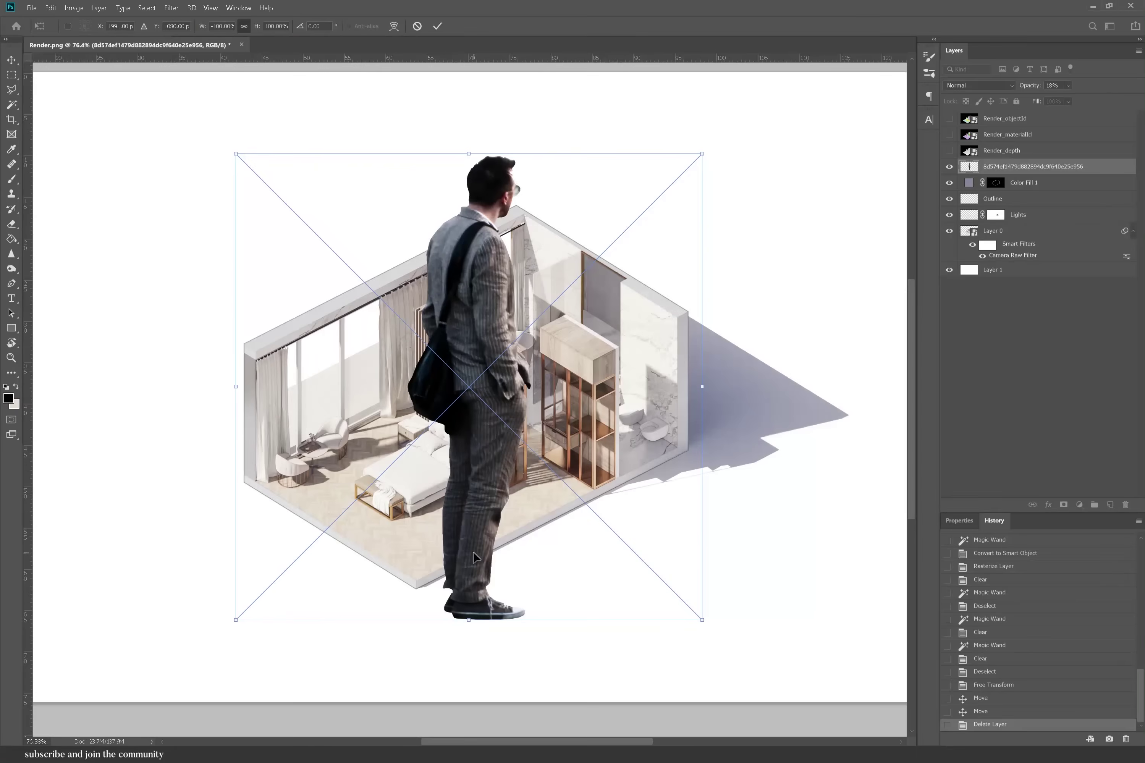
Scale the placed person to about 21% and position them standing by the window.
left_click_drag(700, 154, 412, 441)
left_click_drag(337, 534, 389, 372)
left_click_drag(461, 278, 392, 348)
left_click_drag(333, 386, 360, 387)
left_click(437, 26)
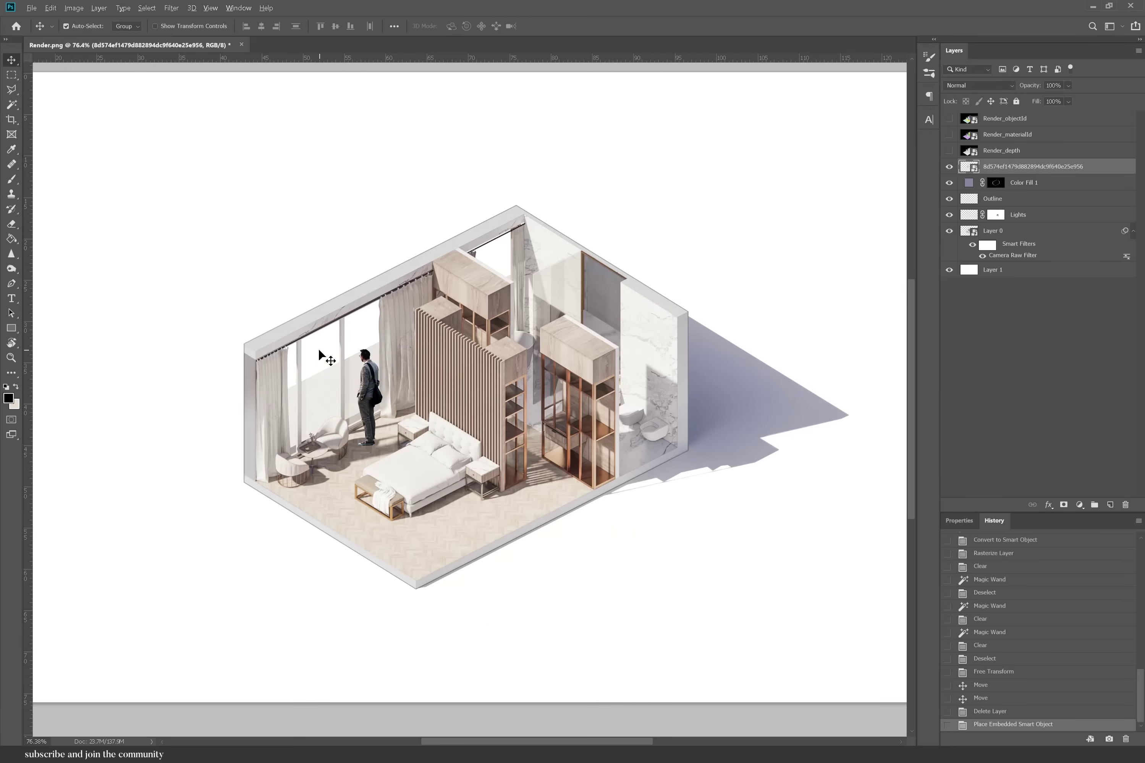
Zoom in and apply a Motion Blur filter, adjusting its distance.
key("ctrl+plus")
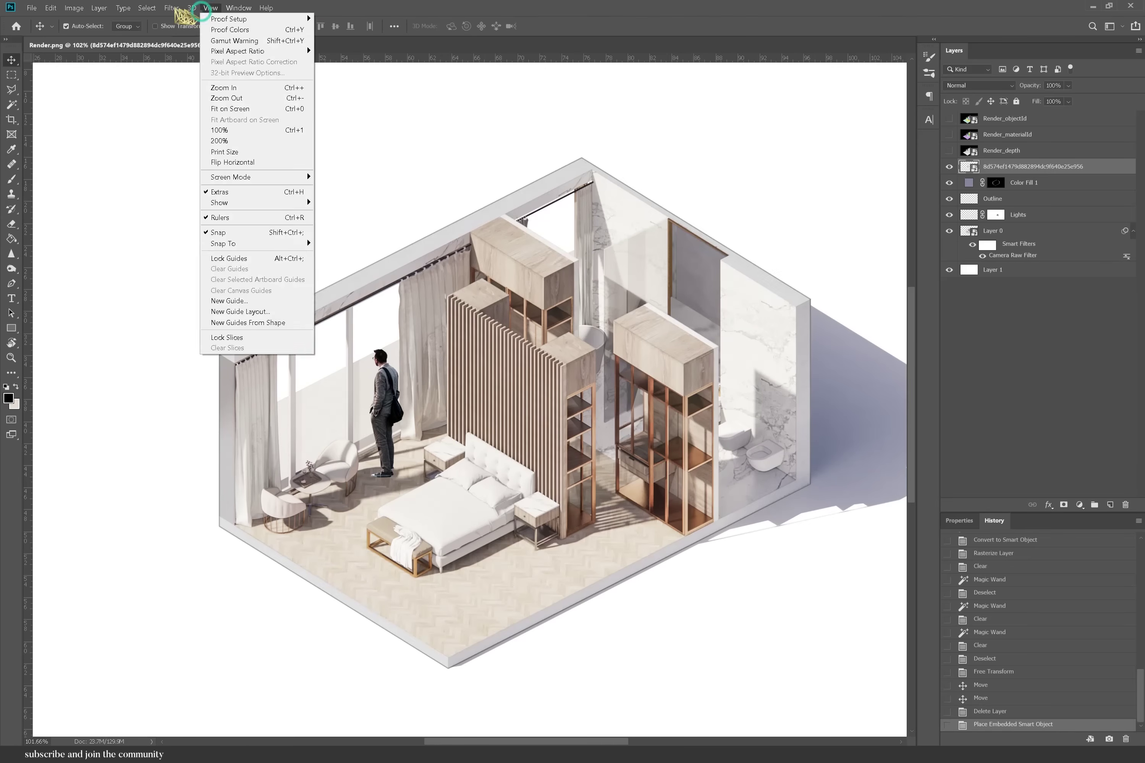
left_click(172, 8)
mouse_move(207, 128)
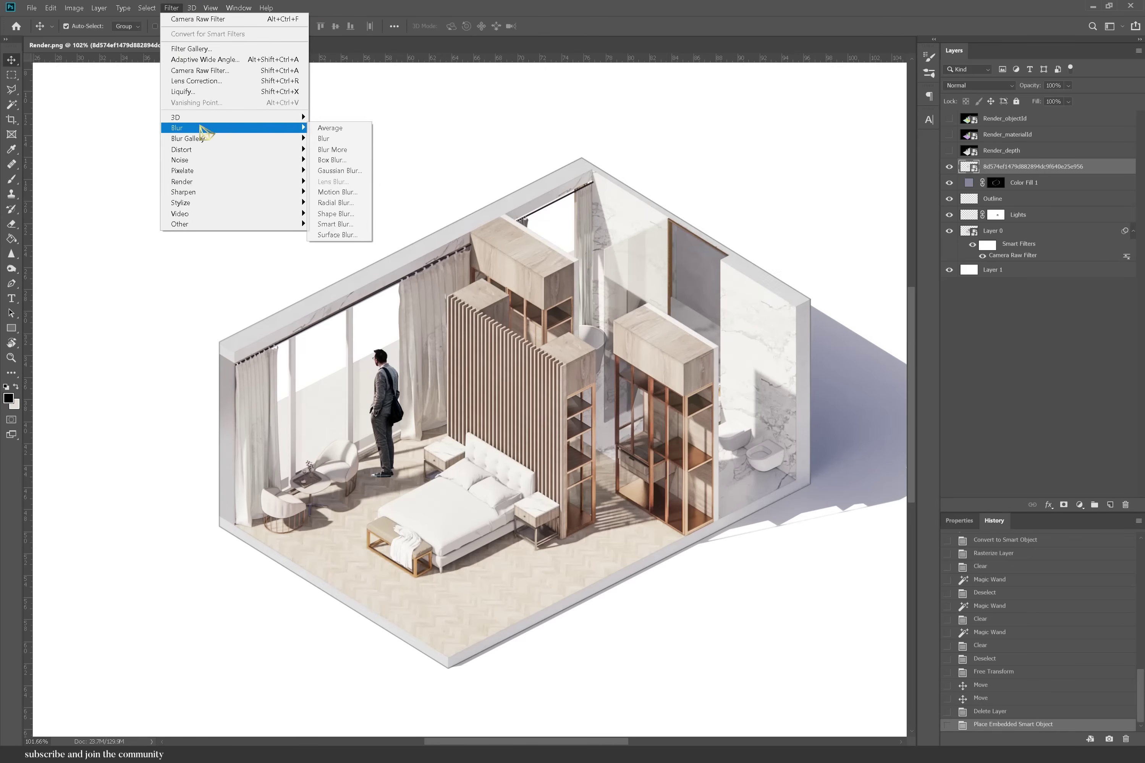
left_click(353, 195)
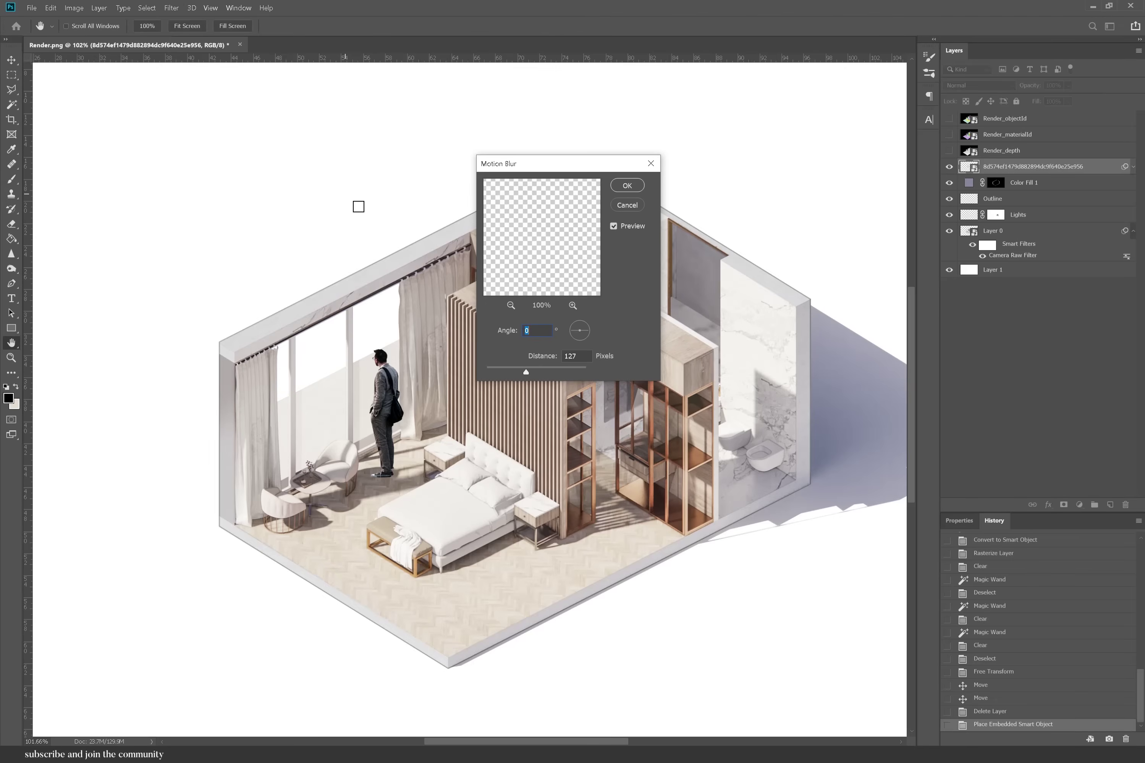
mouse_move(512, 369)
left_mouse_down()
mouse_move(524, 375)
mouse_move(496, 369)
left_mouse_up()
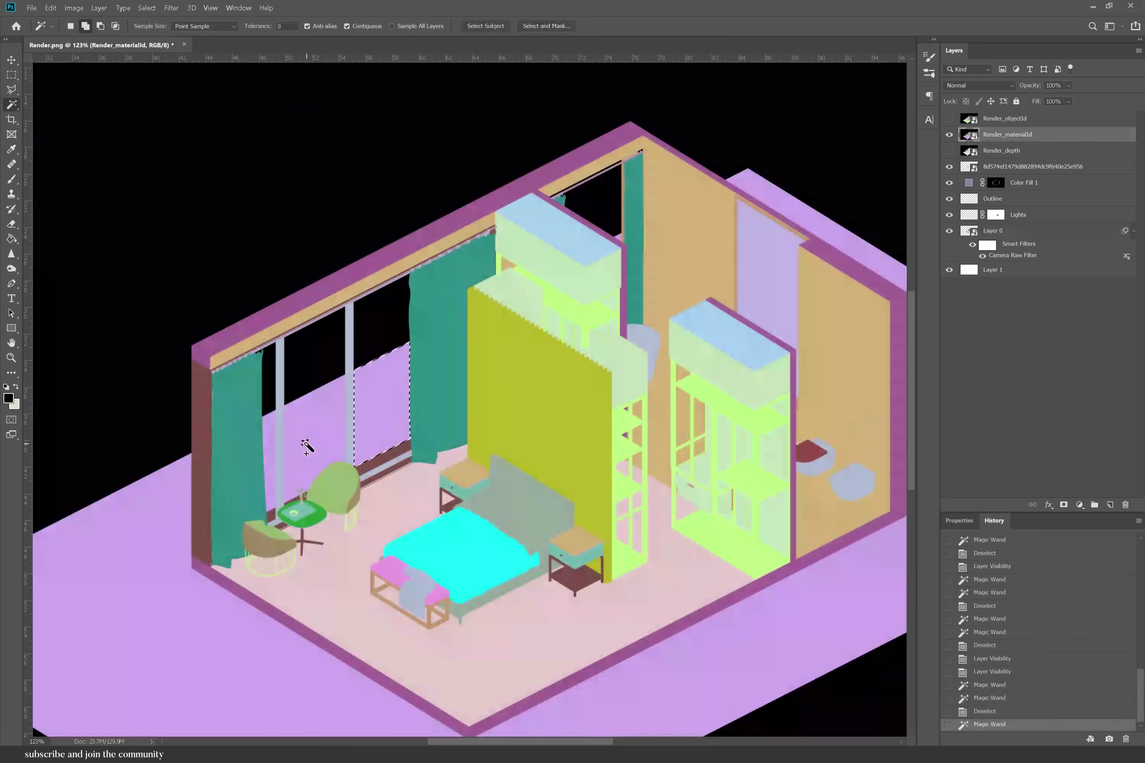
Select the window panes on the materialId pass, hide it and make the render layer active.
left_click(306, 444)
left_click(269, 463)
left_click(950, 134)
left_click(1005, 231)
Invert the selection and mask the window glass out of Layer 0.
key("ctrl+shift+i")
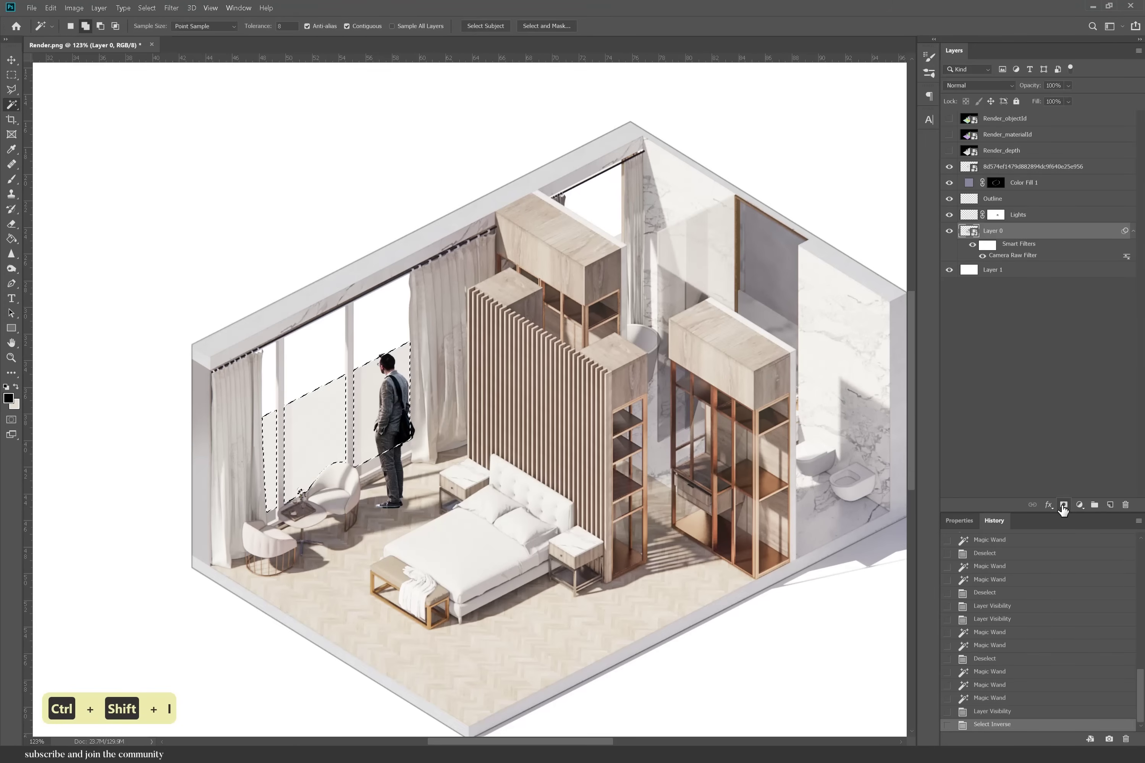
left_click(1063, 504)
scroll(436, 167, "down", 2)
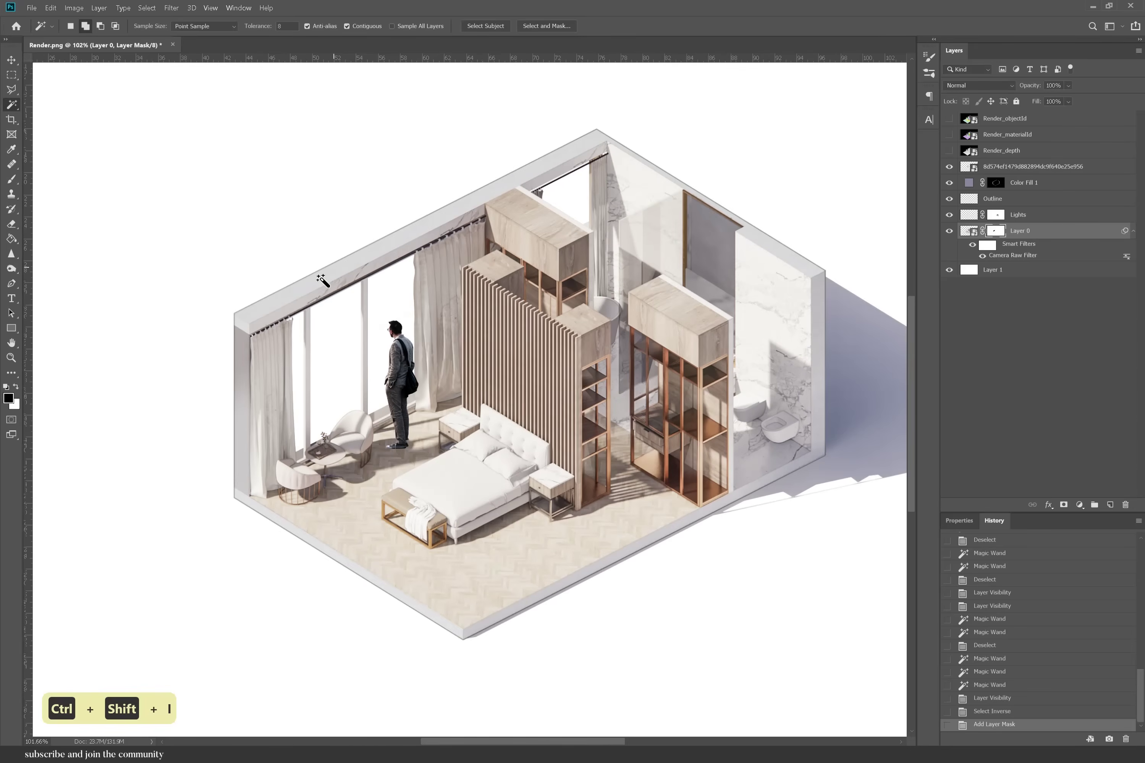
scroll(323, 282, "up", 3)
Add a Black & White adjustment at the top of the layer stack to check tones.
left_click(12, 62)
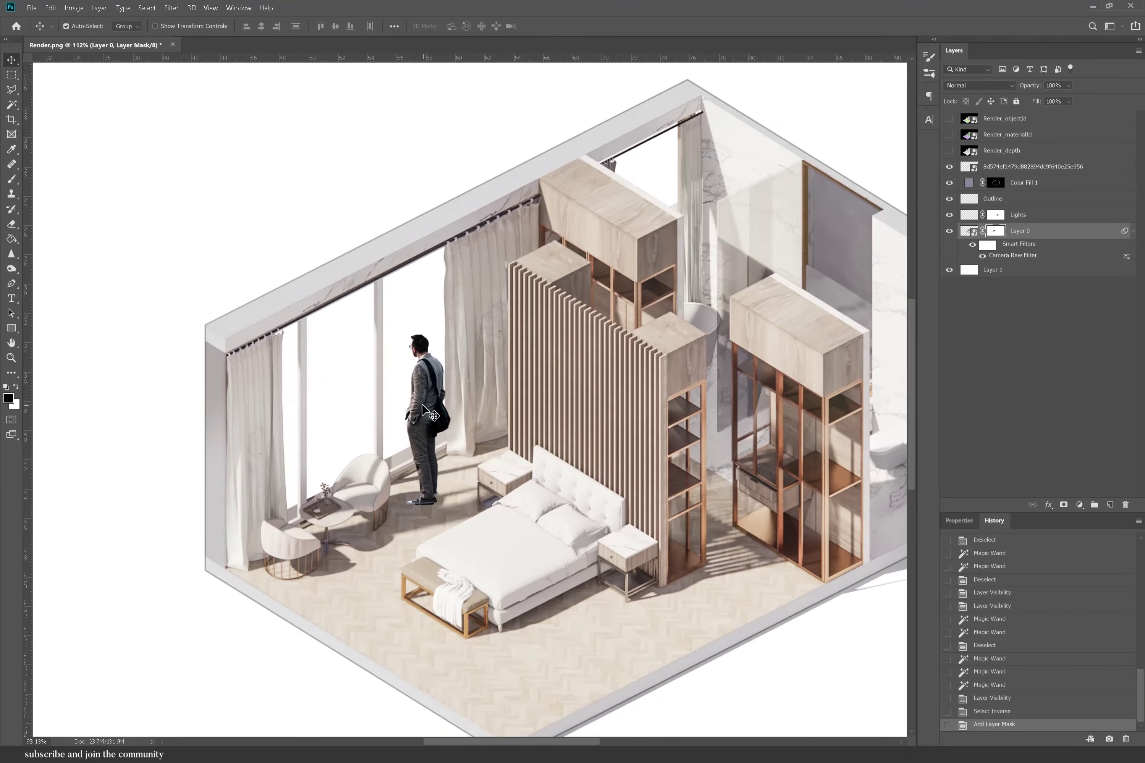
scroll(429, 414, "down", 2)
left_click(1005, 119)
left_click(1079, 504)
left_click(1081, 630)
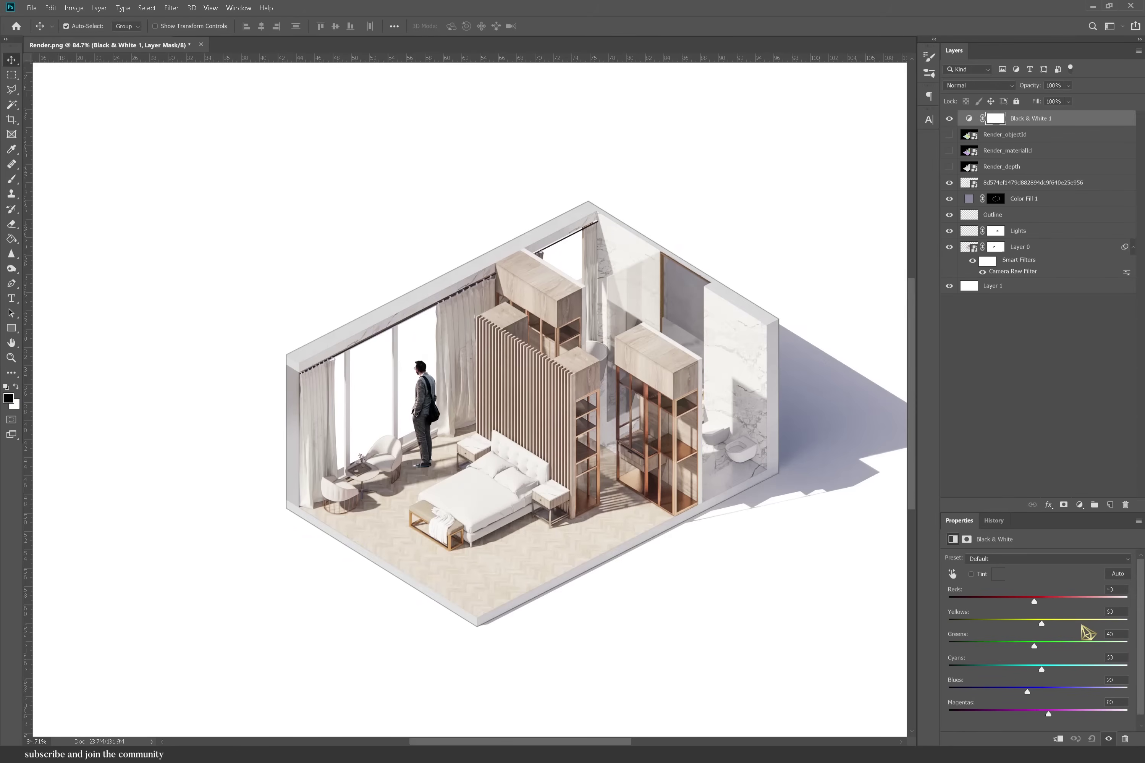
left_click(427, 424)
scroll(486, 428, "up", 2)
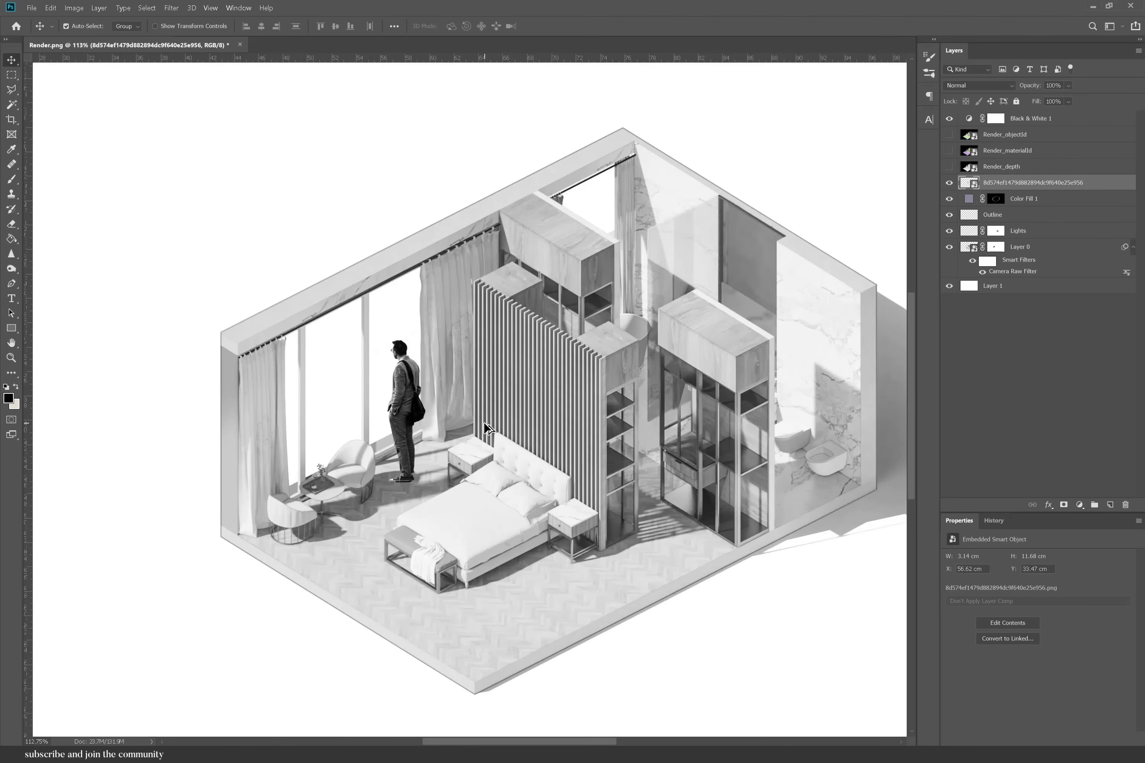
key("Delete")
Add a Levels layer clipped to the person with output black 6, then hide Black & White 1.
left_click(1048, 504)
left_click(1079, 505)
left_click(1079, 504)
left_click(1079, 568)
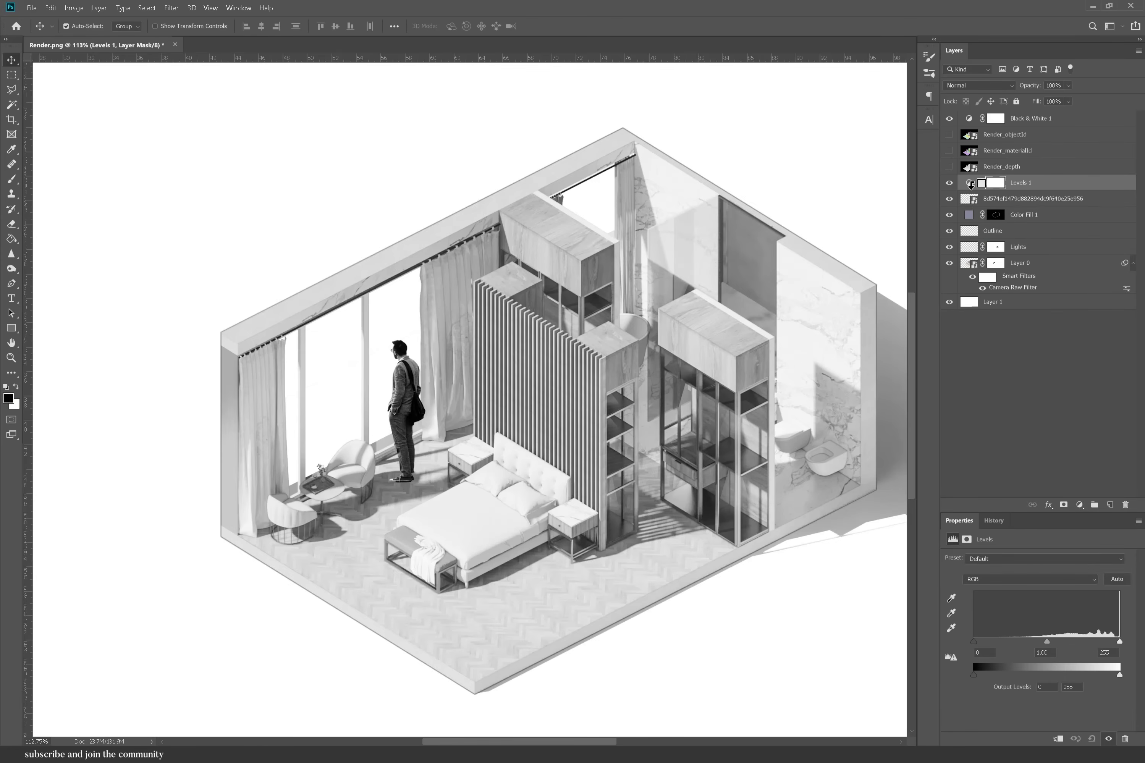
left_click(970, 185, "alt")
left_click_drag(974, 675, 1012, 680)
left_click(1038, 359)
left_click(948, 118)
scroll(317, 286, "down", 2)
Cut out the desk lamp's white background and place a copy on the right nightstand.
scroll(233, 197, "up", 1)
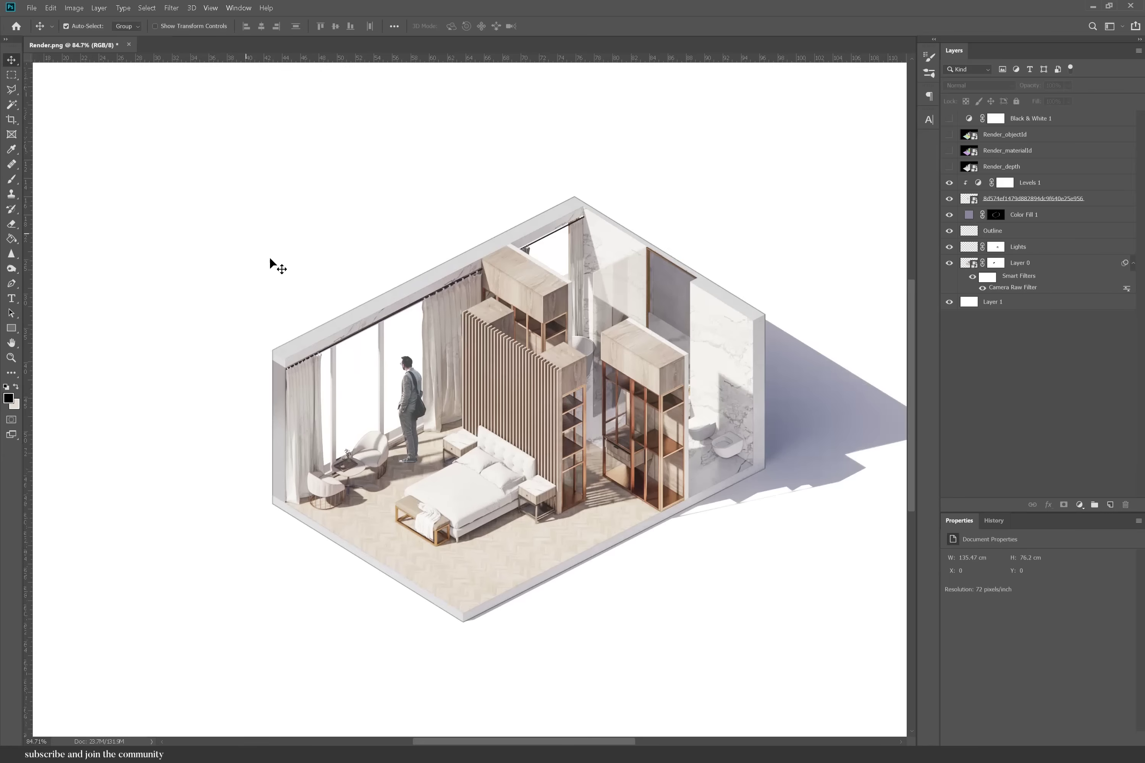
scroll(329, 320, "up", 2)
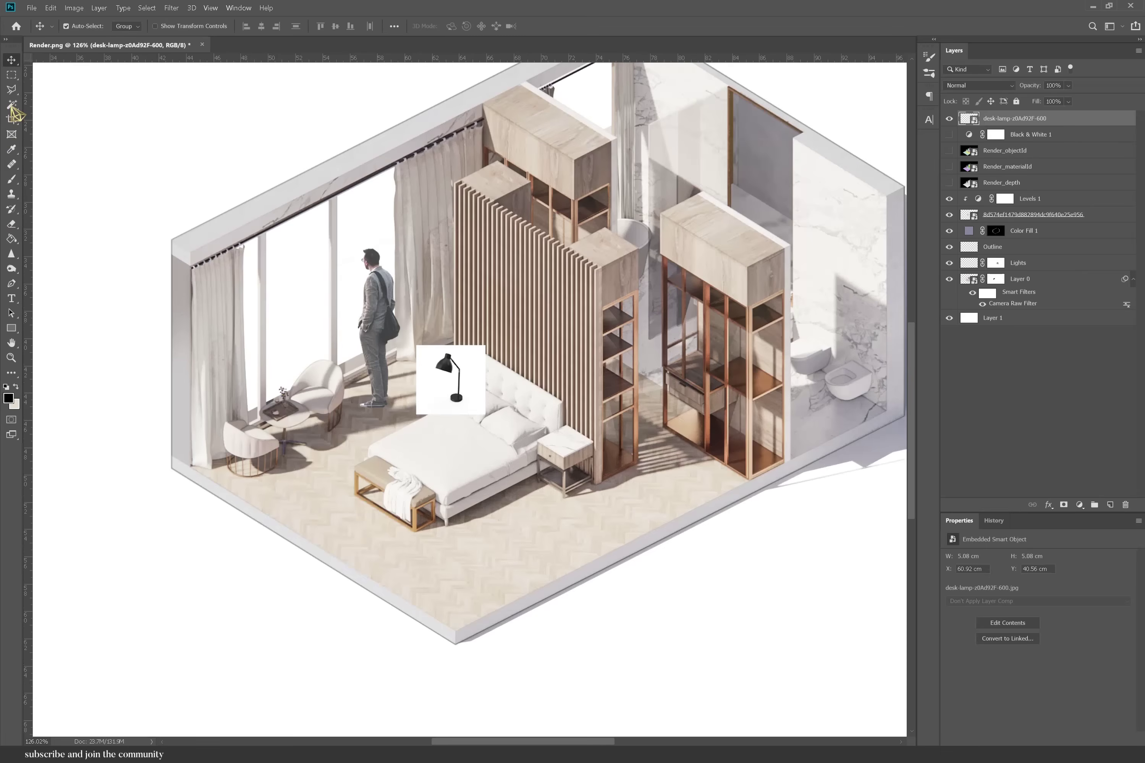
left_click(11, 105)
left_click(489, 385)
key("Delete")
key("ctrl+shift+i")
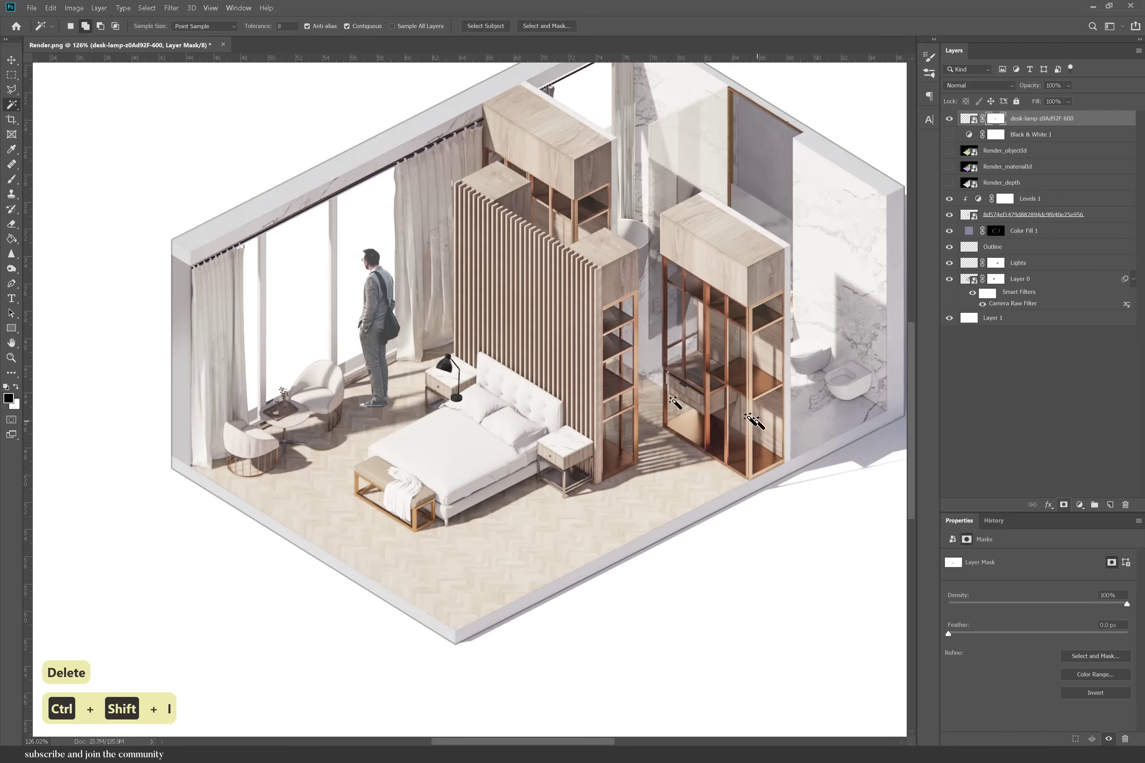
key("v")
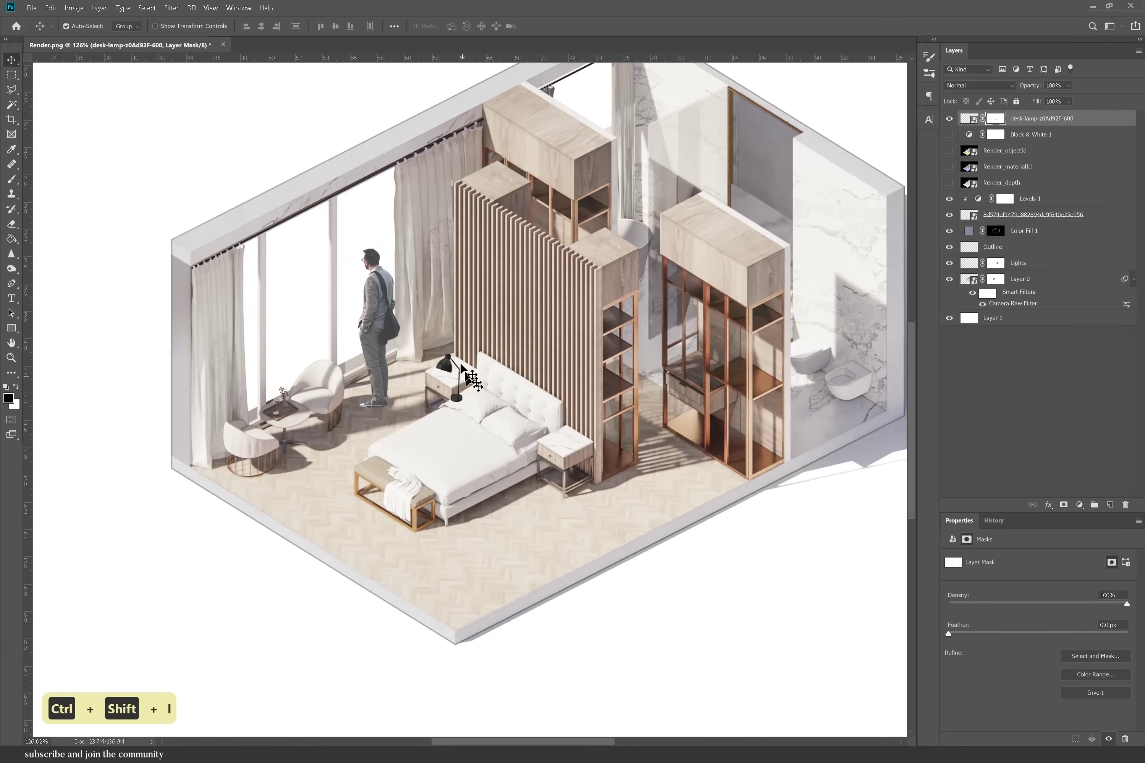
left_click_drag(459, 365, 570, 454)
left_click_drag(571, 453, 572, 455)
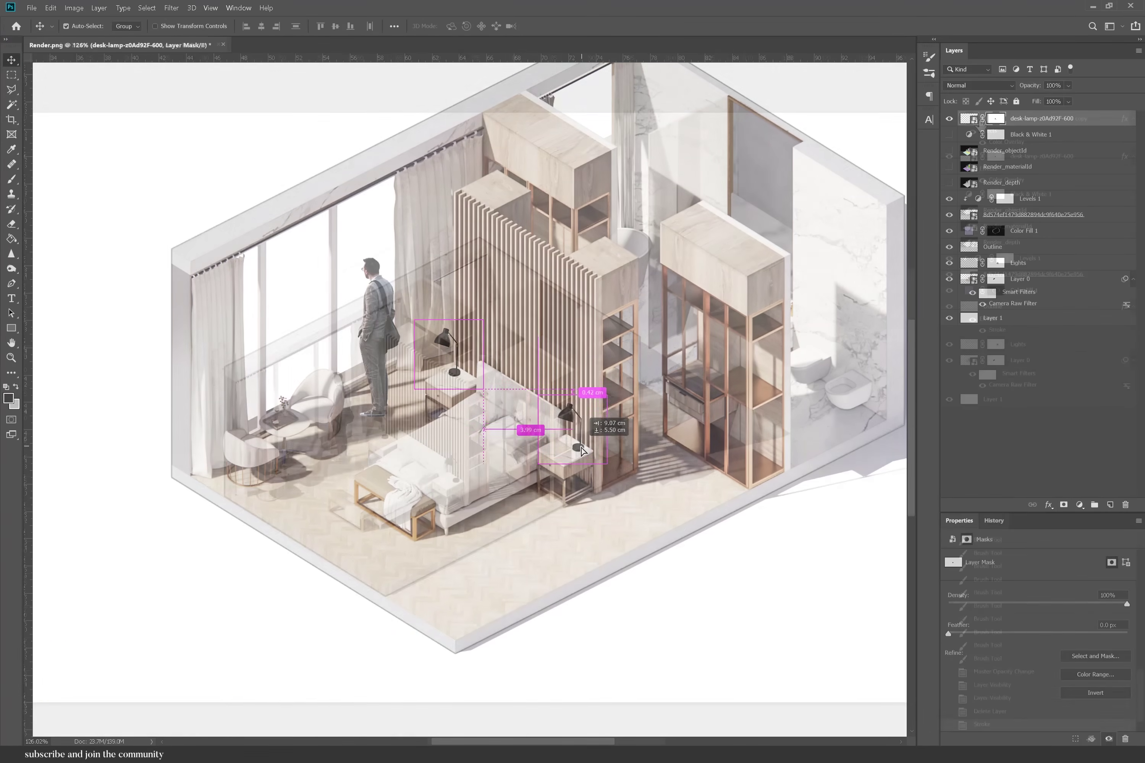
Stamp all visible layers into a merged Layer 2 and convert it to a smart object.
key("ctrl+alt+shift+e")
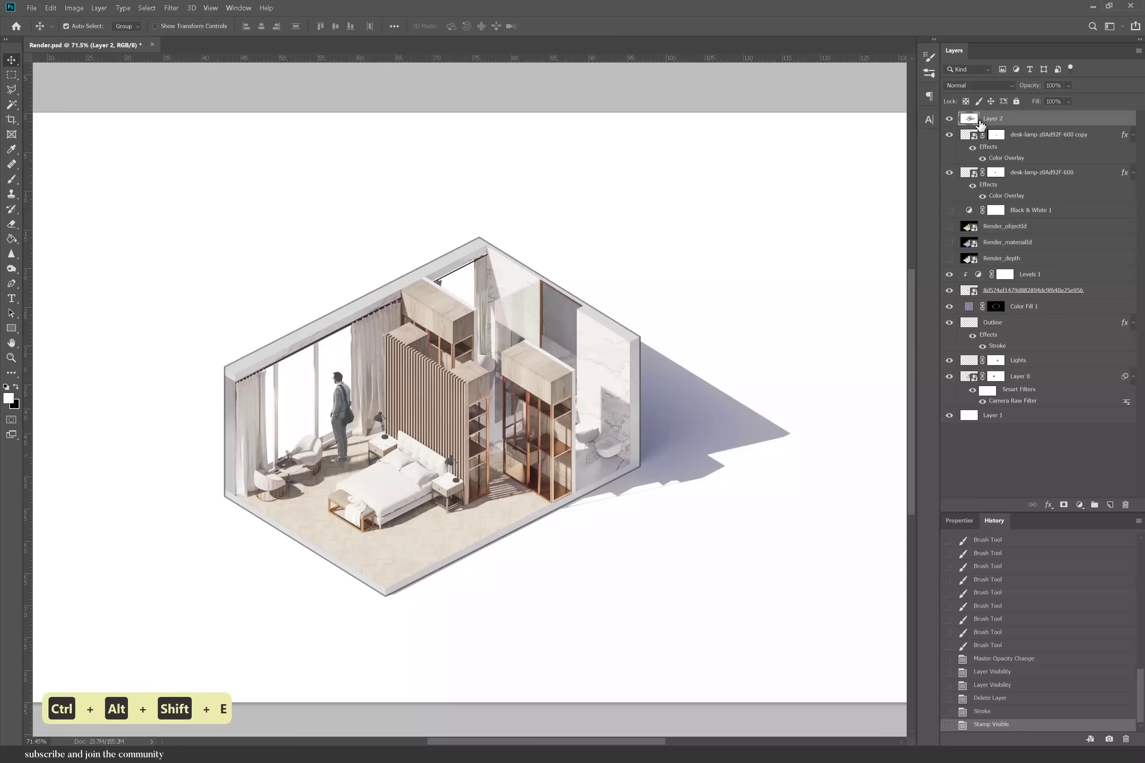
right_click(980, 124)
left_click(1034, 271)
Open the Camera Raw Filter on the merged Layer 2 smart object.
left_click(174, 9)
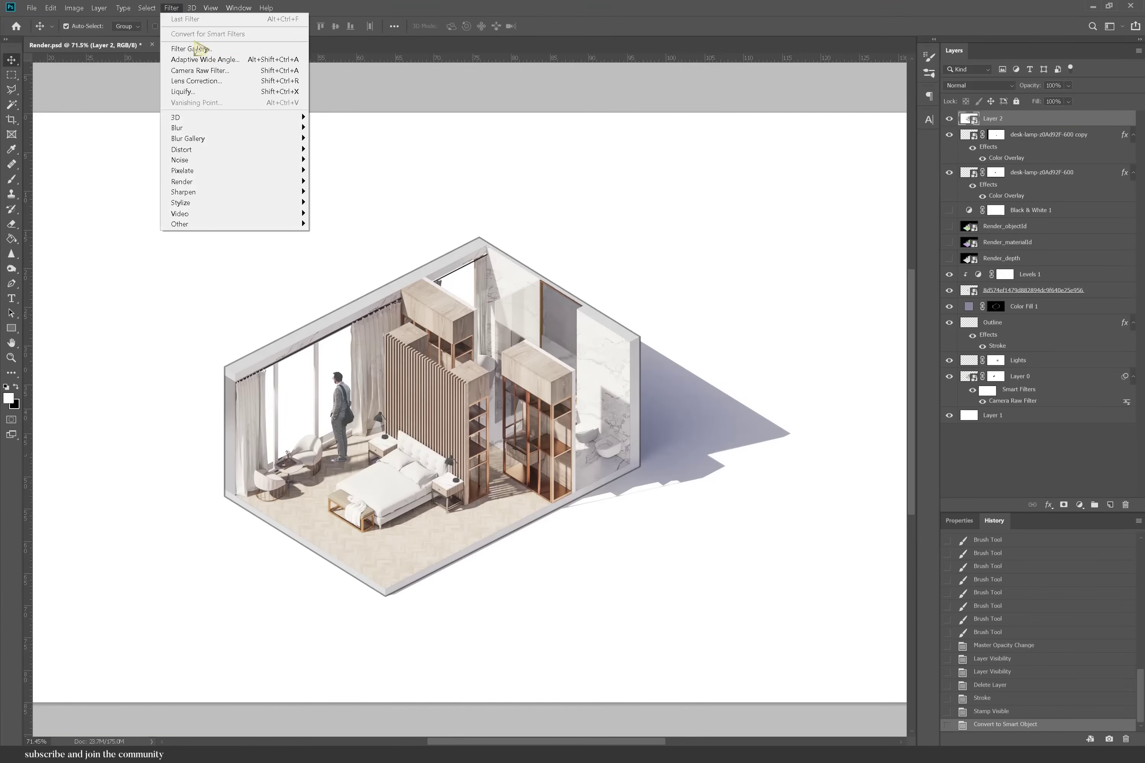
left_click(253, 72)
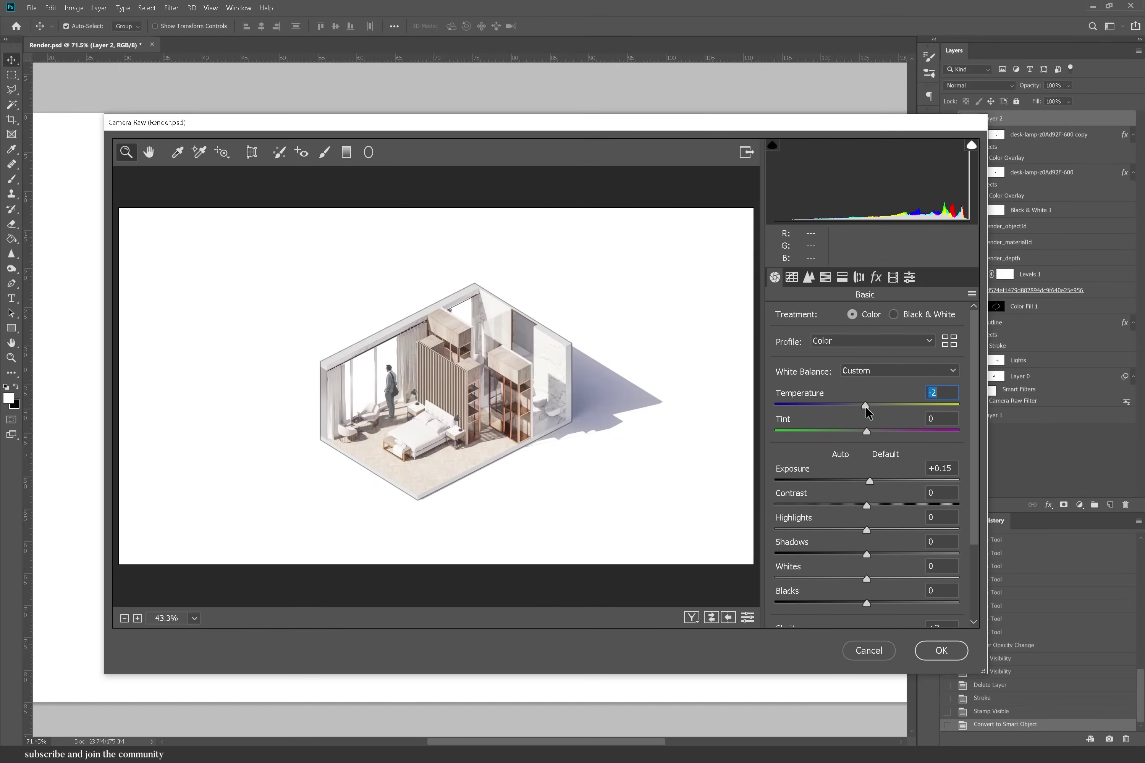